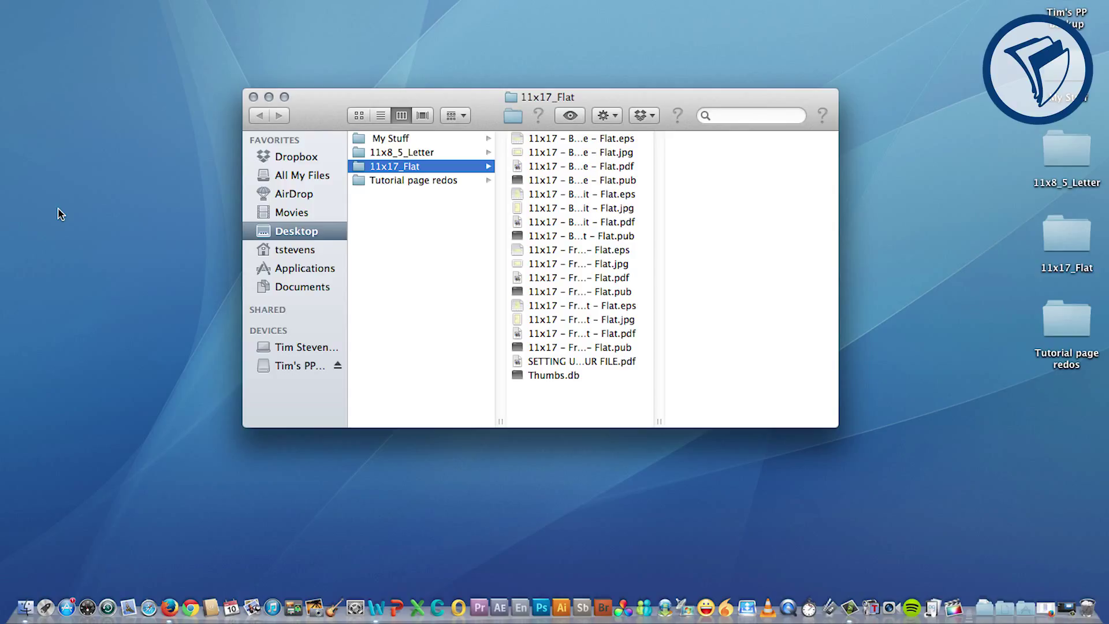
# Select the 11x17 – Front – Portrait – Flat.jpg template inside the 11x17_Flat folder
pyautogui.click(566, 321)
# Drag 11x17 – Front – Portrait – Flat.jpg onto the Photoshop Dock icon to open it
pyautogui.moveTo(520, 321); pyautogui.dragTo(540, 595)
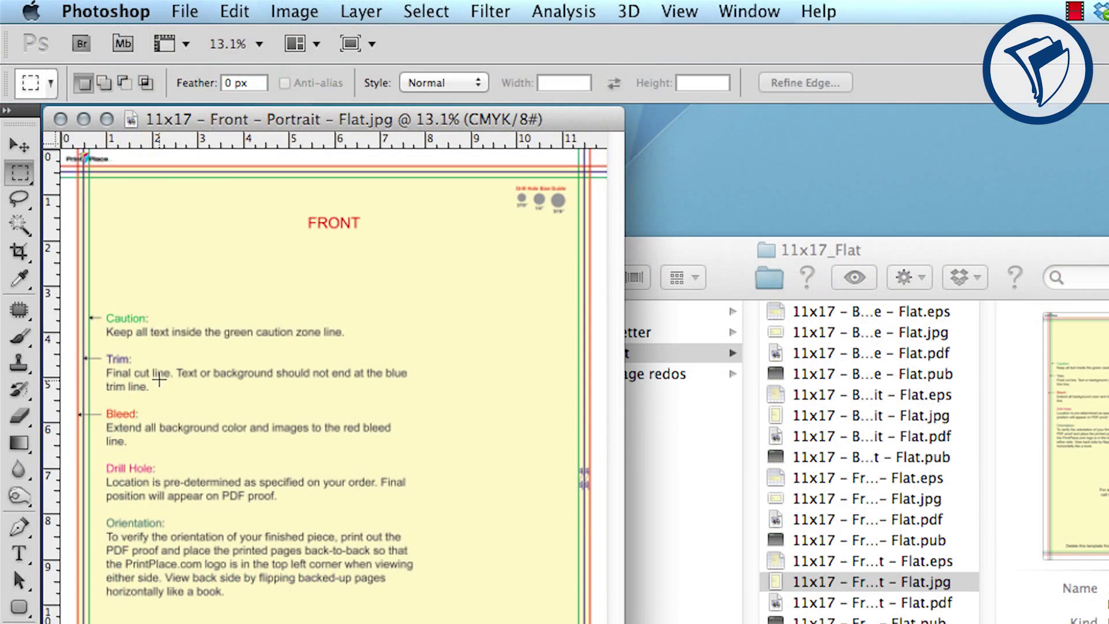
# Confirm the document's colour mode stays CMYK Color
pyautogui.click(286, 12)
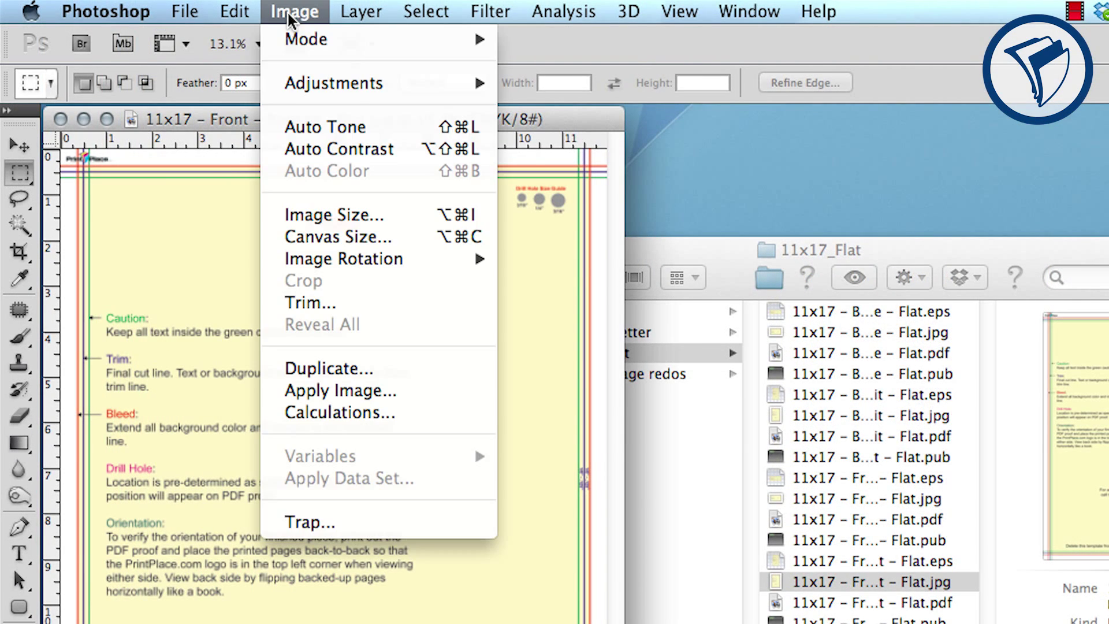
pyautogui.moveTo(290, 38)
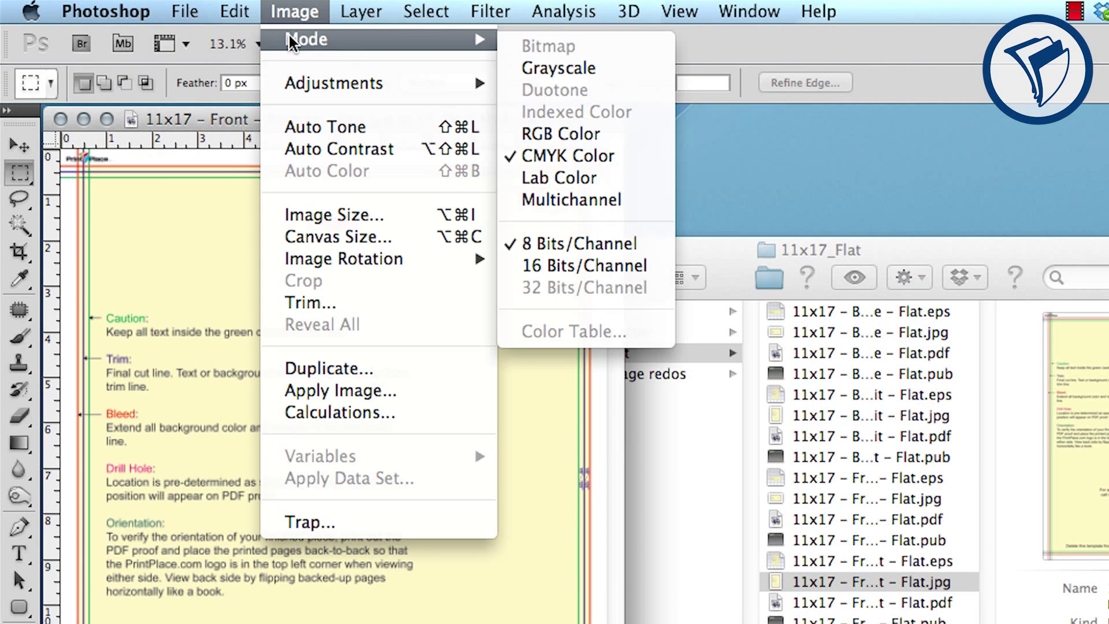
pyautogui.click(577, 151)
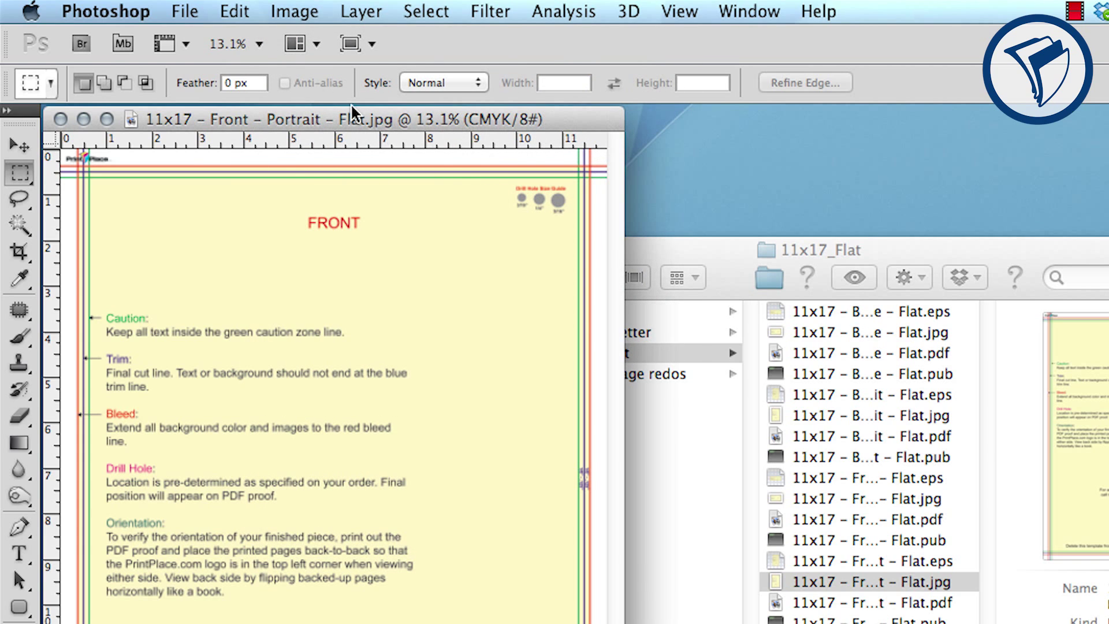
# Save the template in Photoshop format as 11x17 – Front – Portrait – Flat.psd
pyautogui.click(194, 12)
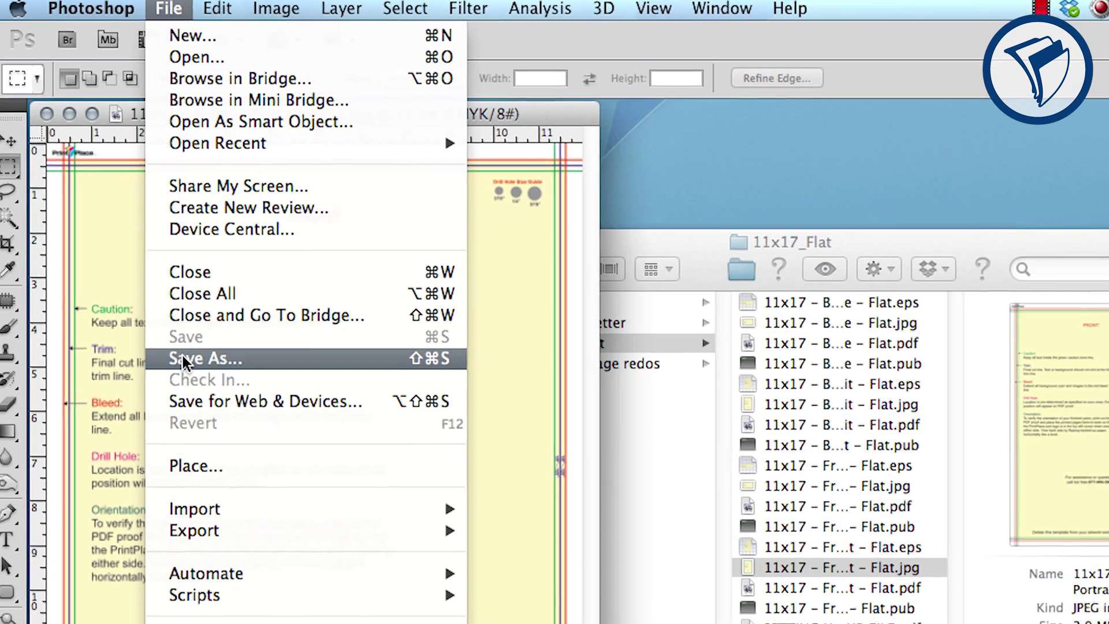
pyautogui.click(200, 367)
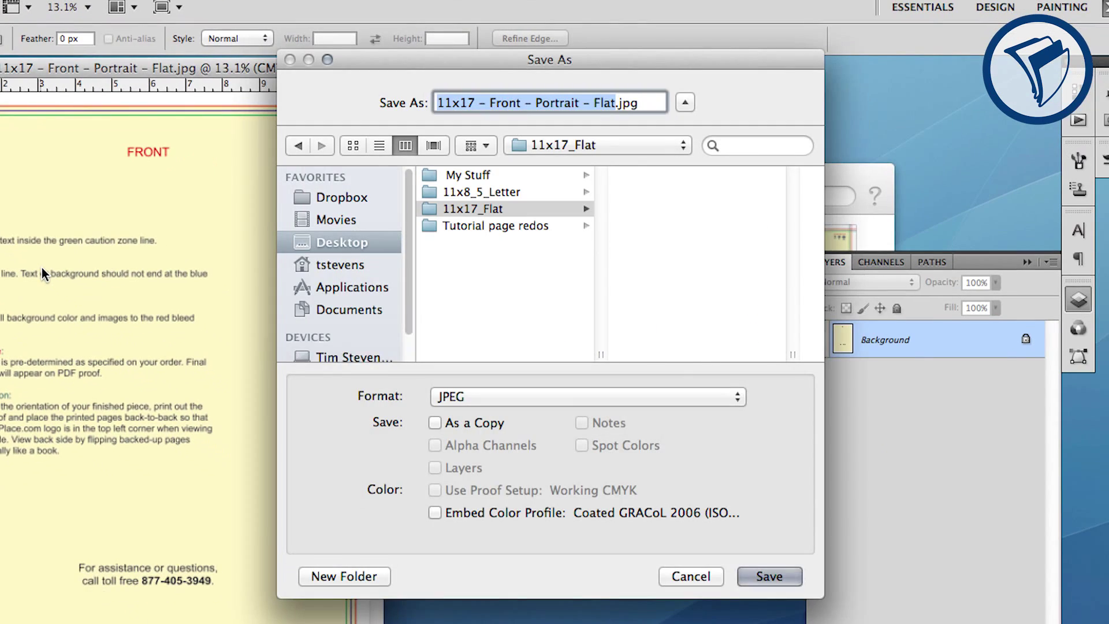
pyautogui.click(491, 399)
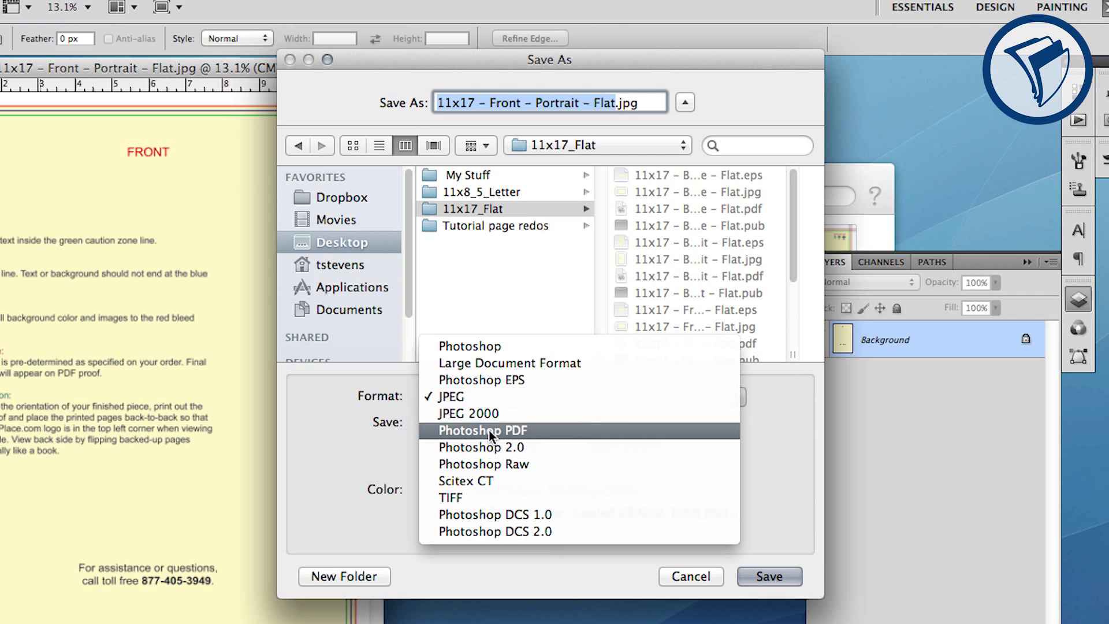
pyautogui.click(487, 347)
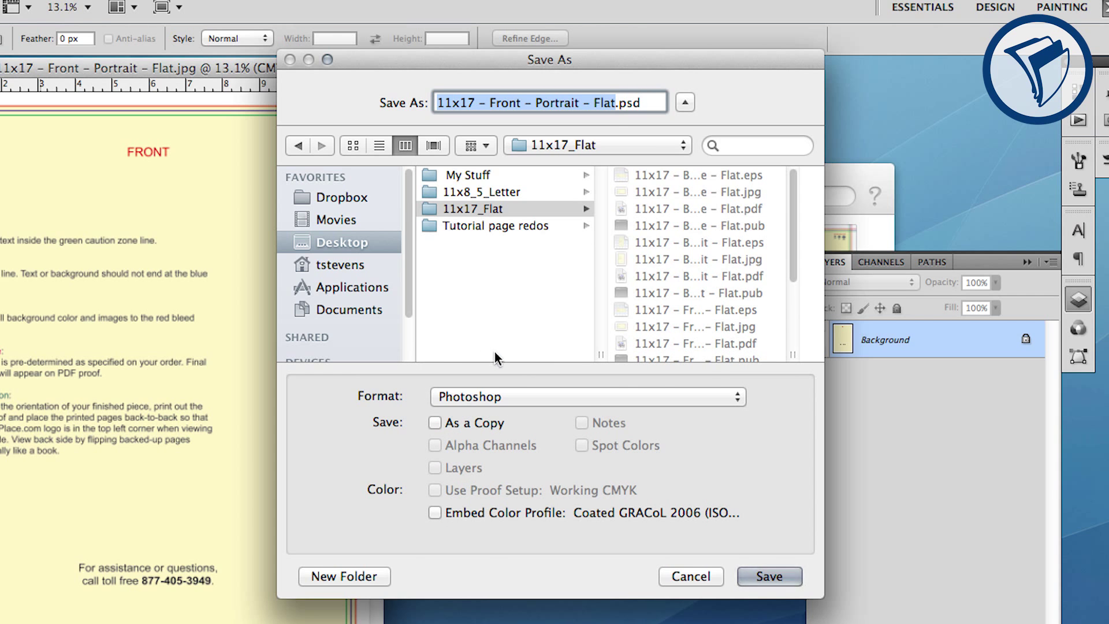
pyautogui.click(771, 578)
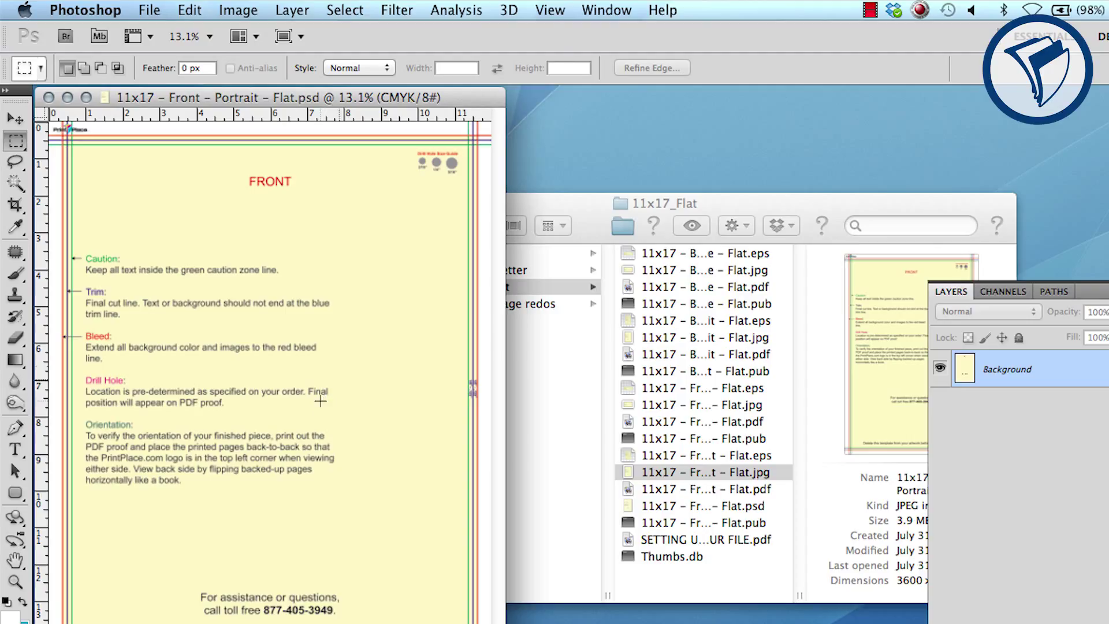
# Add a new guide at 0.375 inch from the View menu
pyautogui.click(550, 10)
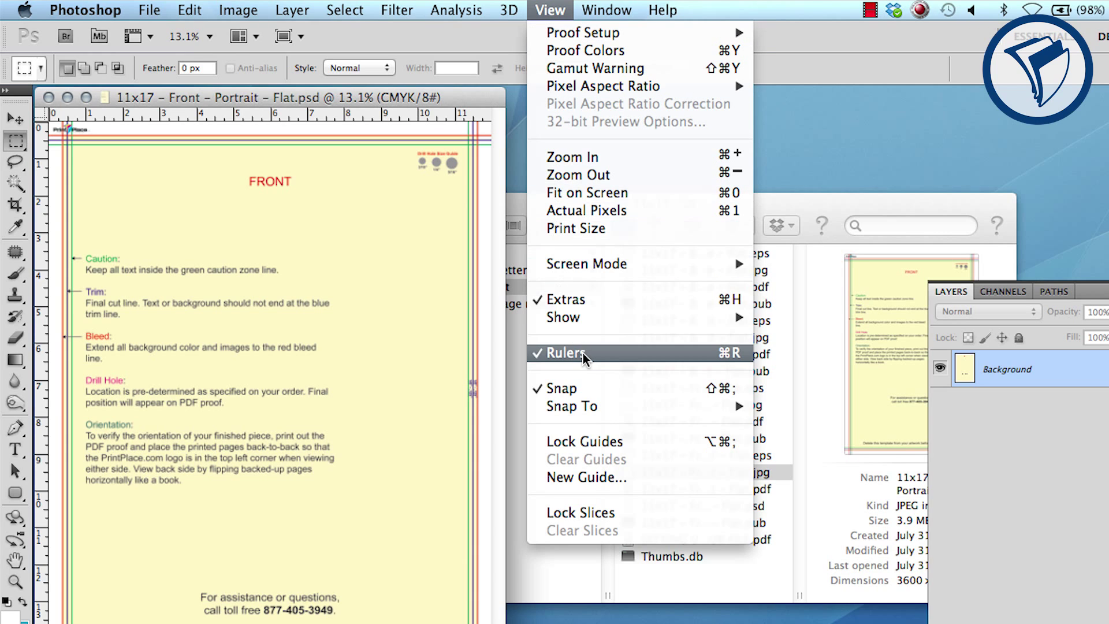
pyautogui.click(329, 354)
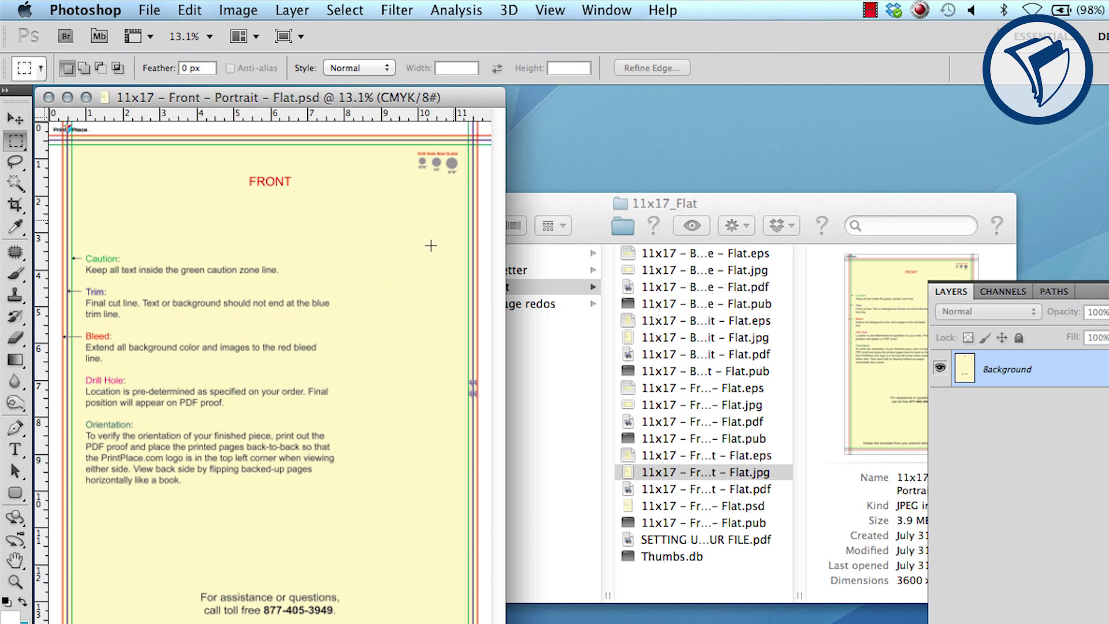
pyautogui.click(549, 10)
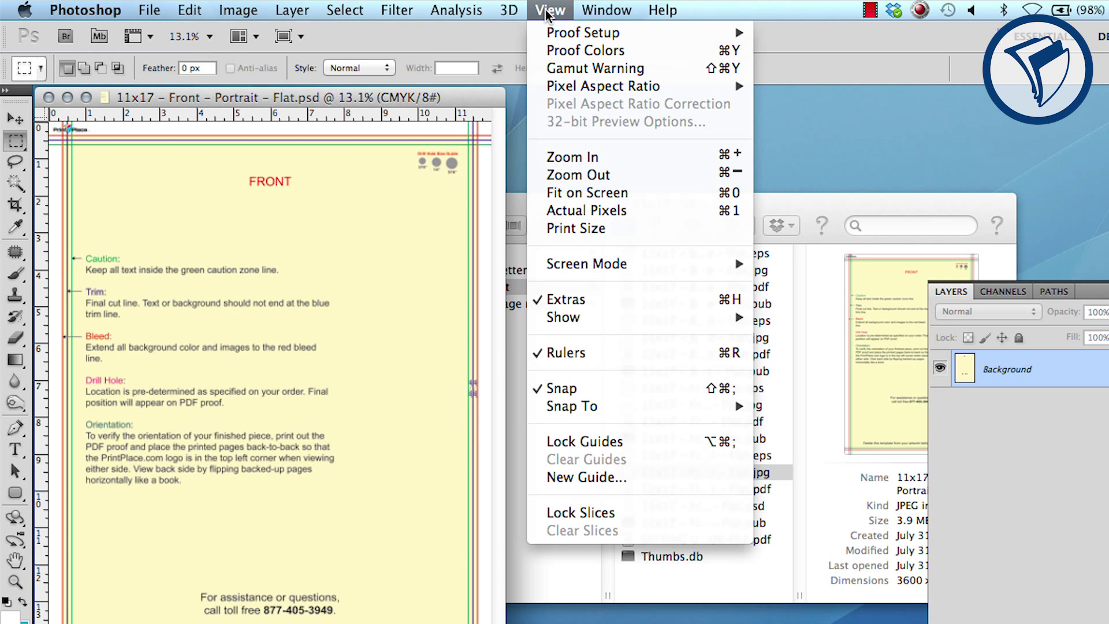
pyautogui.click(547, 478)
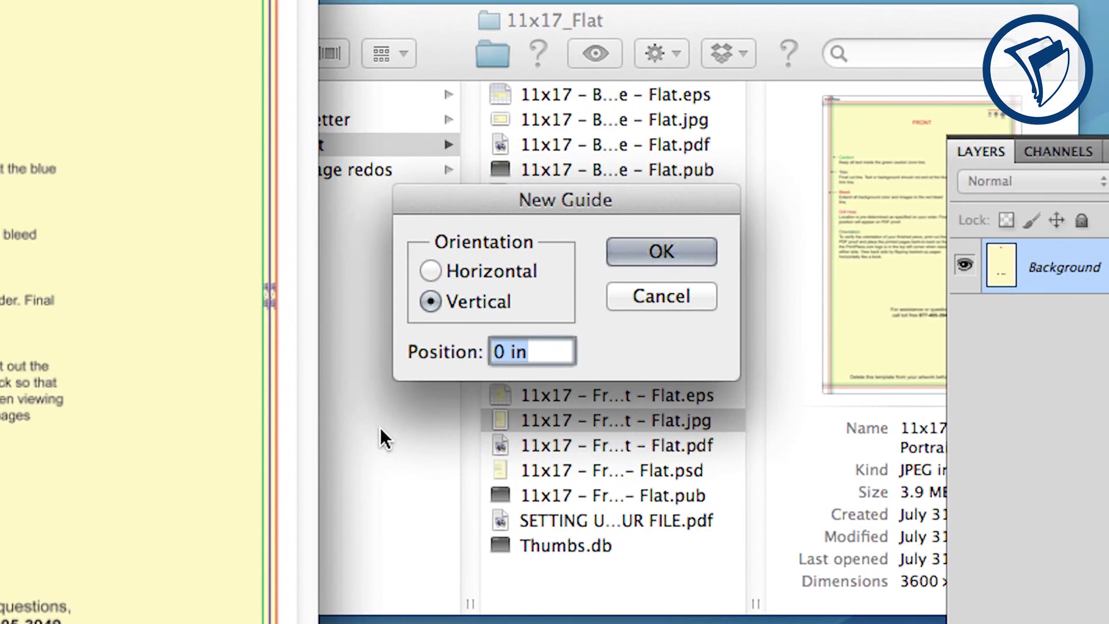
pyautogui.write('.375')
pyautogui.click(618, 251)
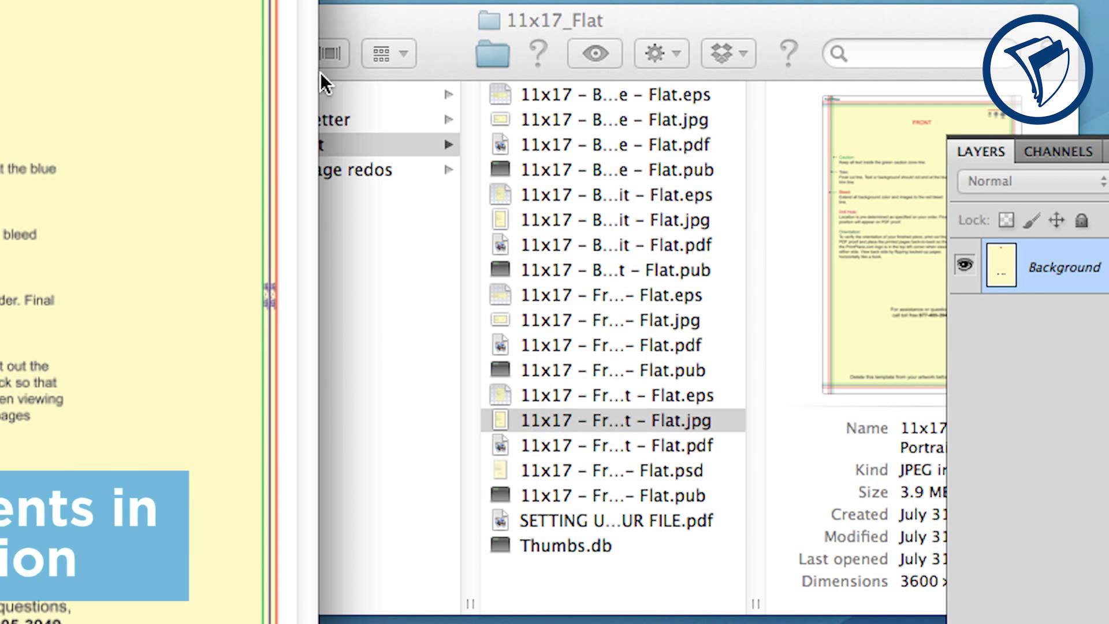
# Add two more guides at 0.5 and 0.625 inch
pyautogui.click(364, 0)
pyautogui.click(393, 426)
pyautogui.write('.5')
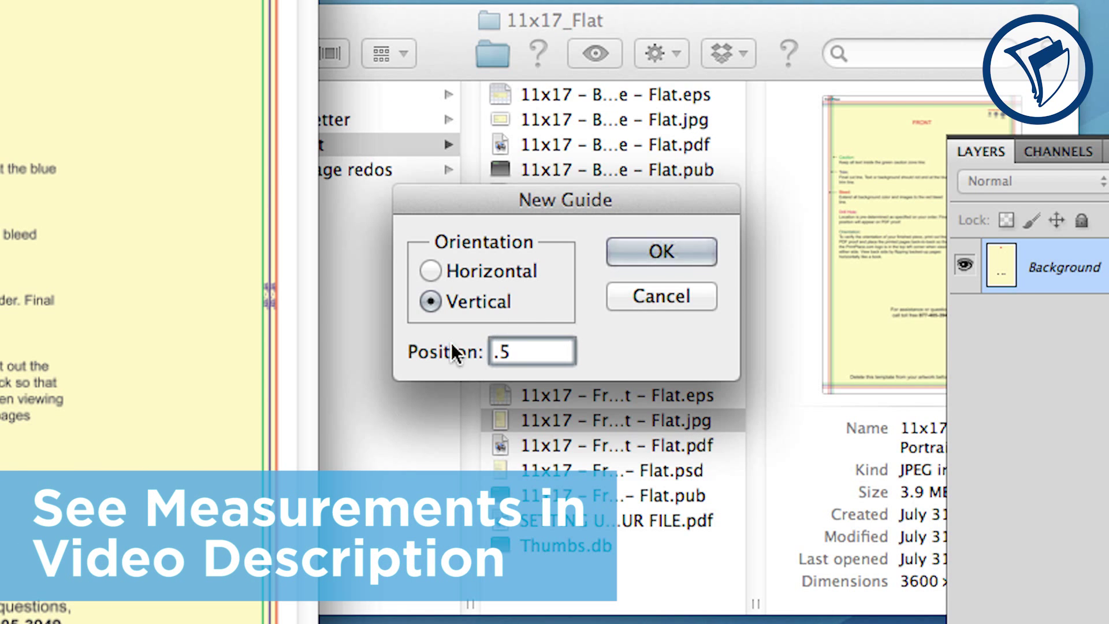
pyautogui.click(627, 259)
pyautogui.click(364, 0)
pyautogui.click(408, 426)
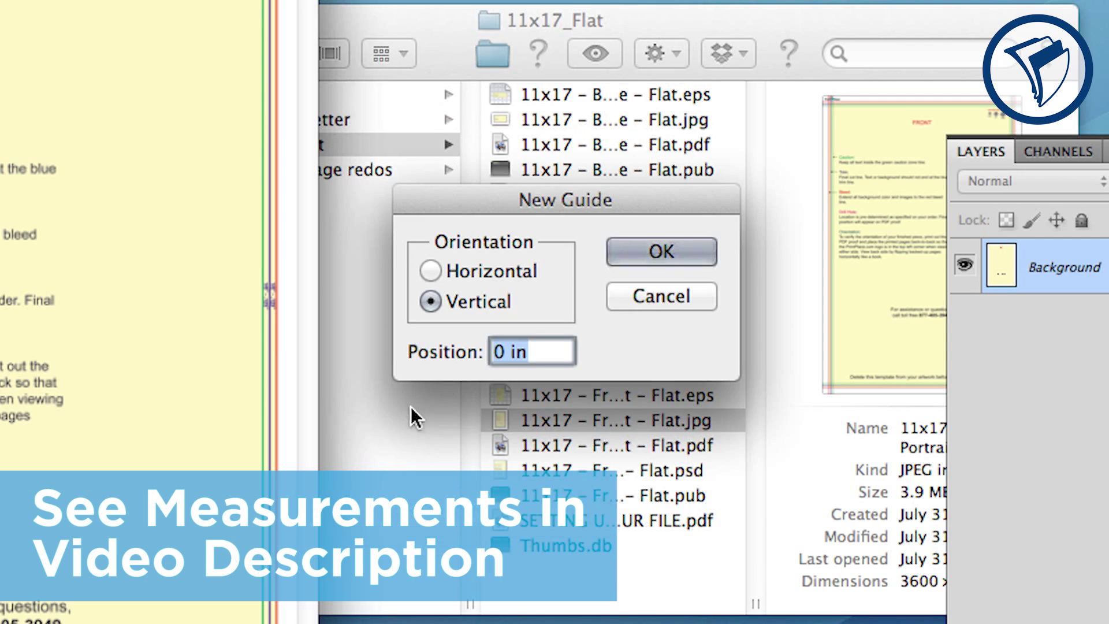
pyautogui.write('.625')
pyautogui.click(672, 246)
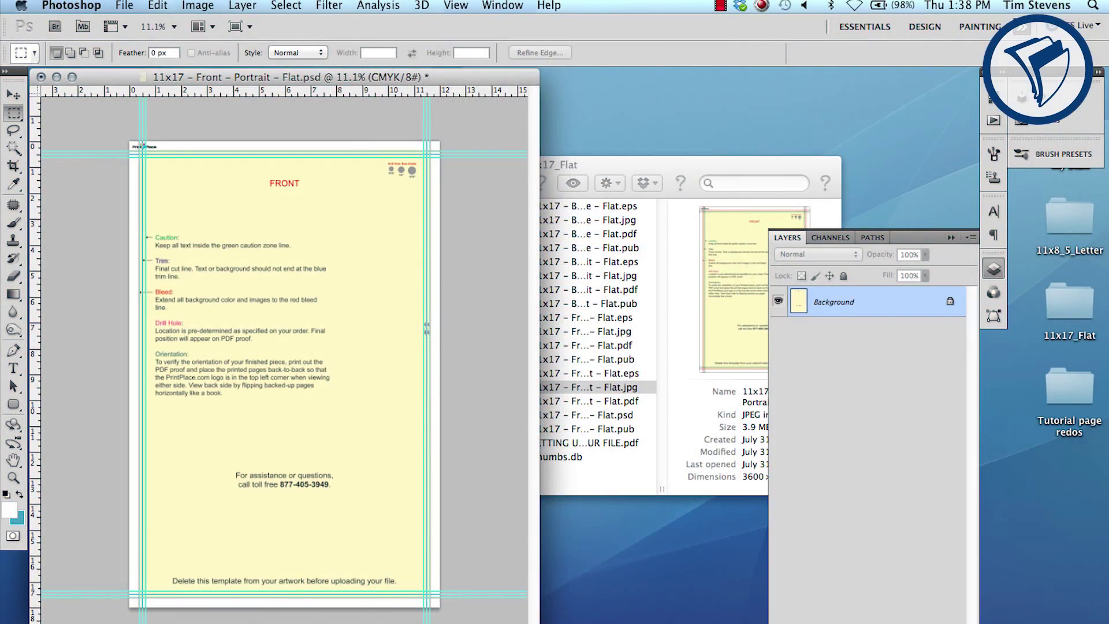
# Place the covered-bridge photo, enlarge it to cover the page, and rasterize the layer
pyautogui.moveTo(867, 546); pyautogui.dragTo(240, 380)
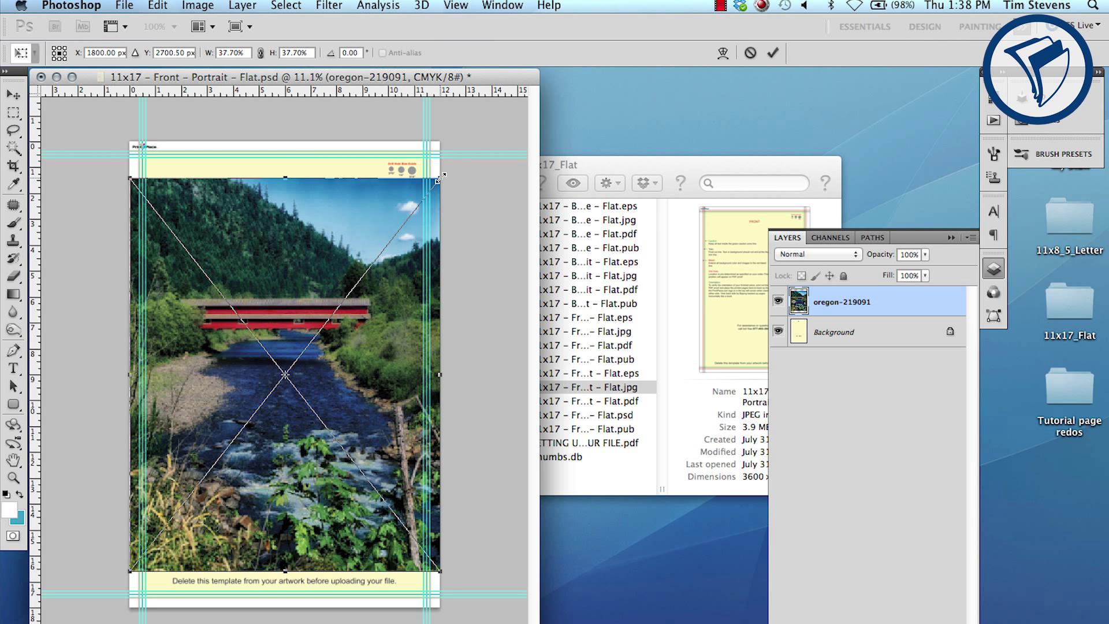
pyautogui.moveTo(439, 179); pyautogui.dragTo(464, 152)
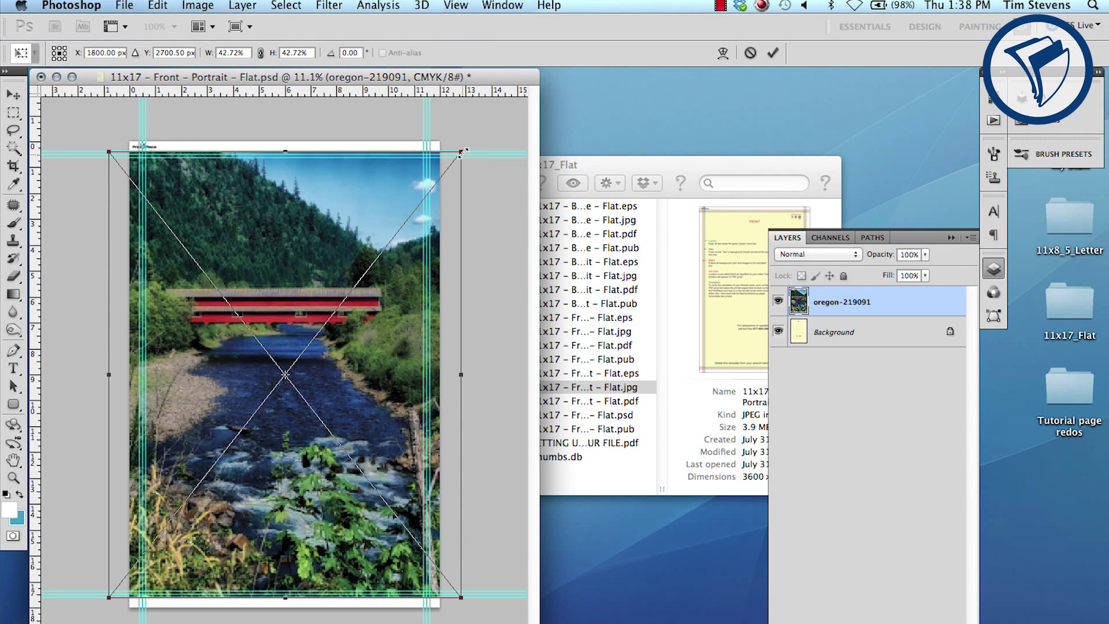
pyautogui.press('Return')
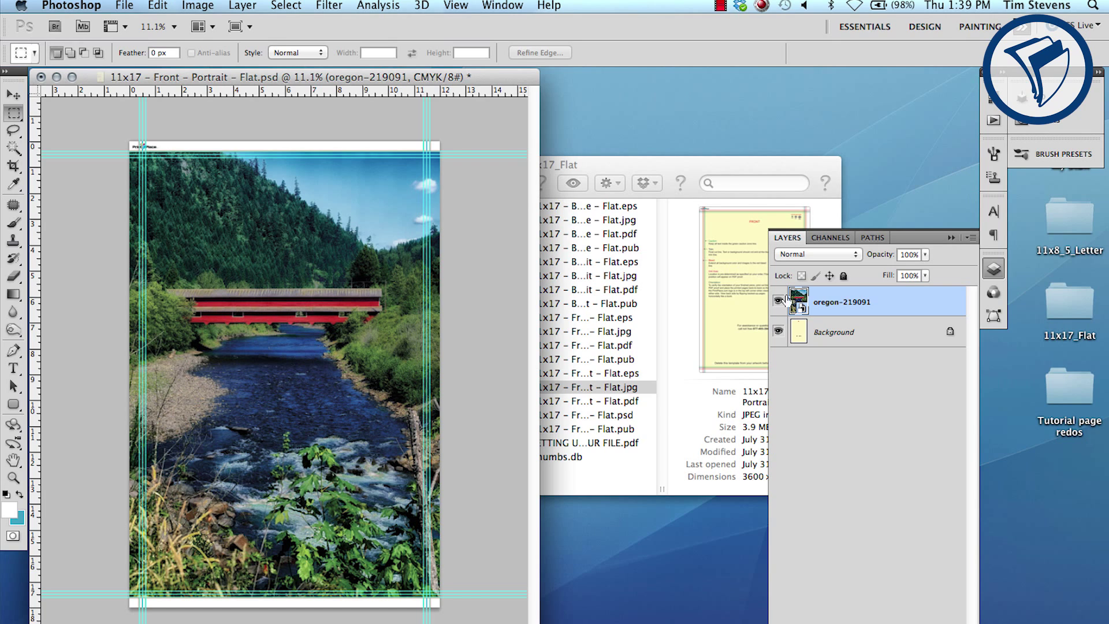
pyautogui.rightClick(827, 303)
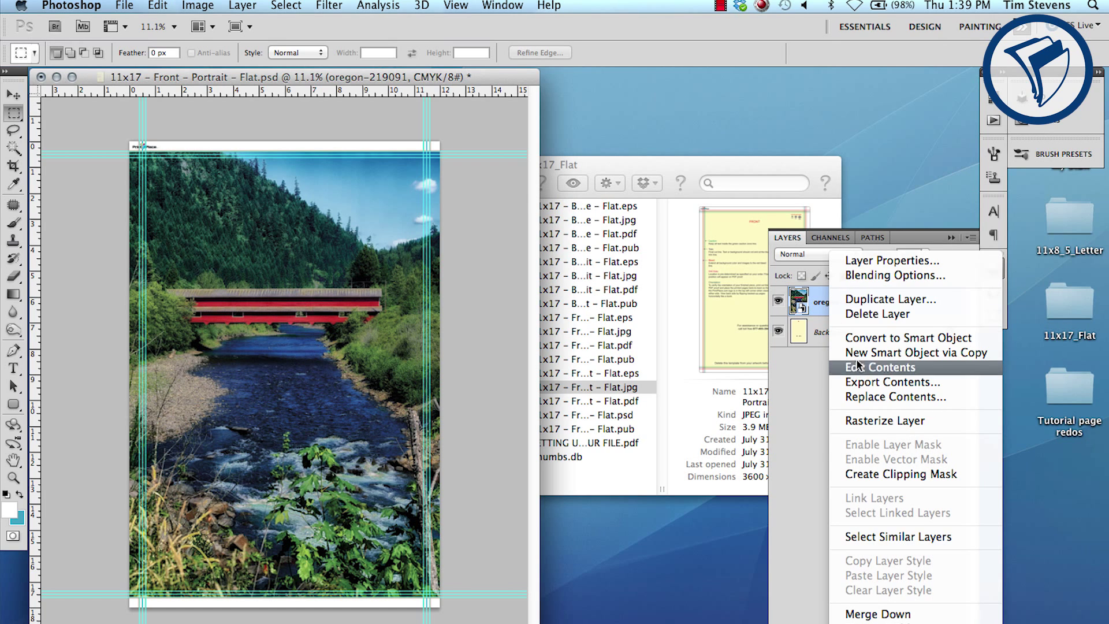
pyautogui.click(876, 421)
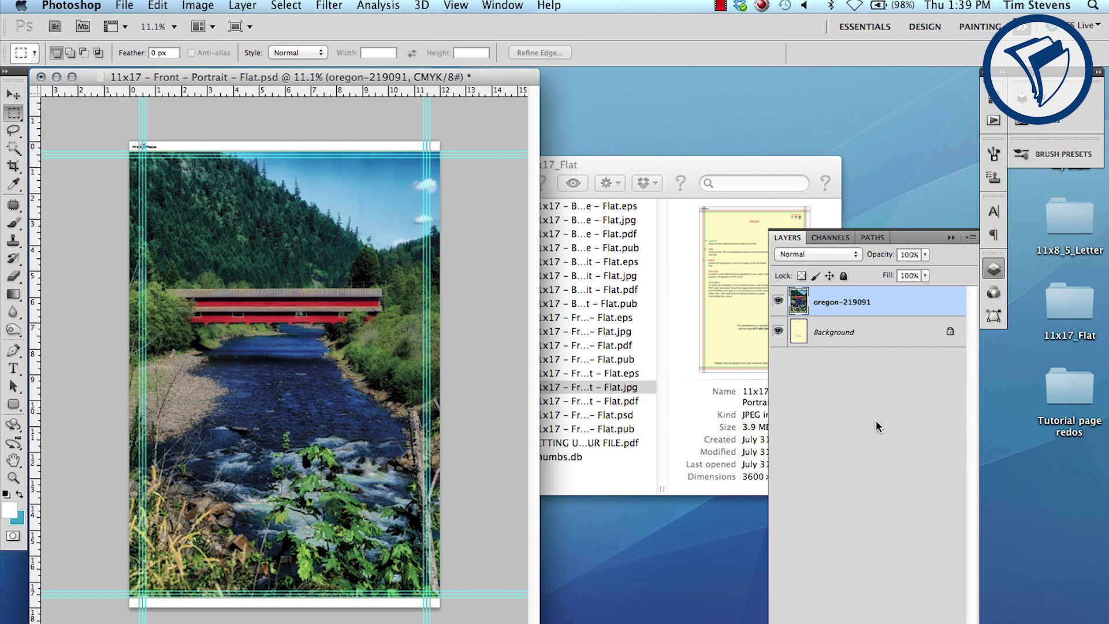
# Duplicate the photo layer, desaturate the copy, and hide it
pyautogui.press('super+j')
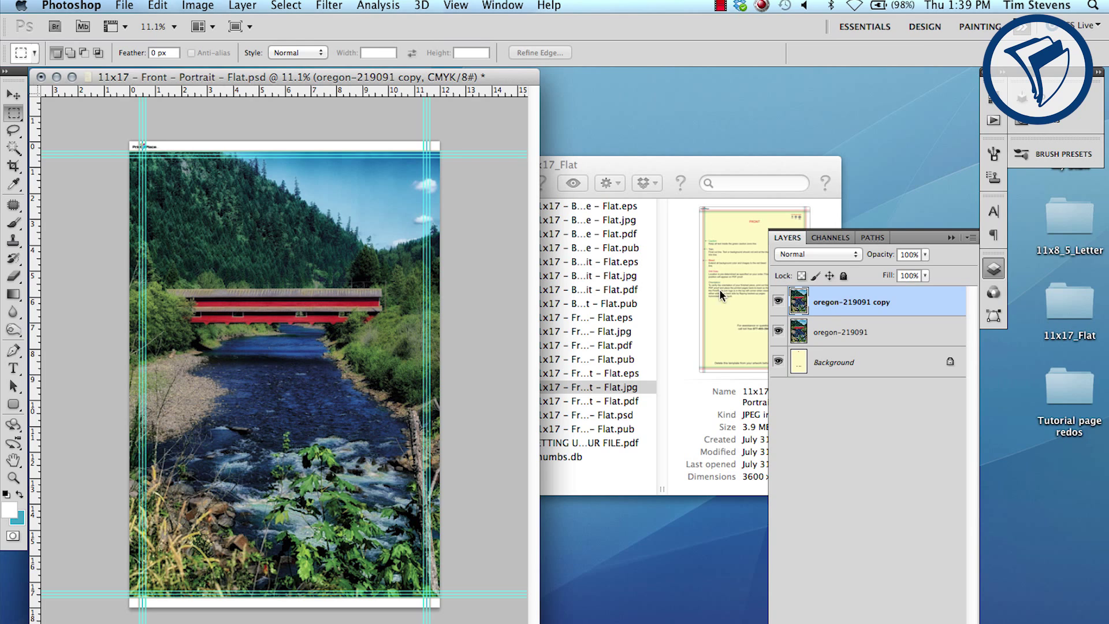
pyautogui.click(196, 6)
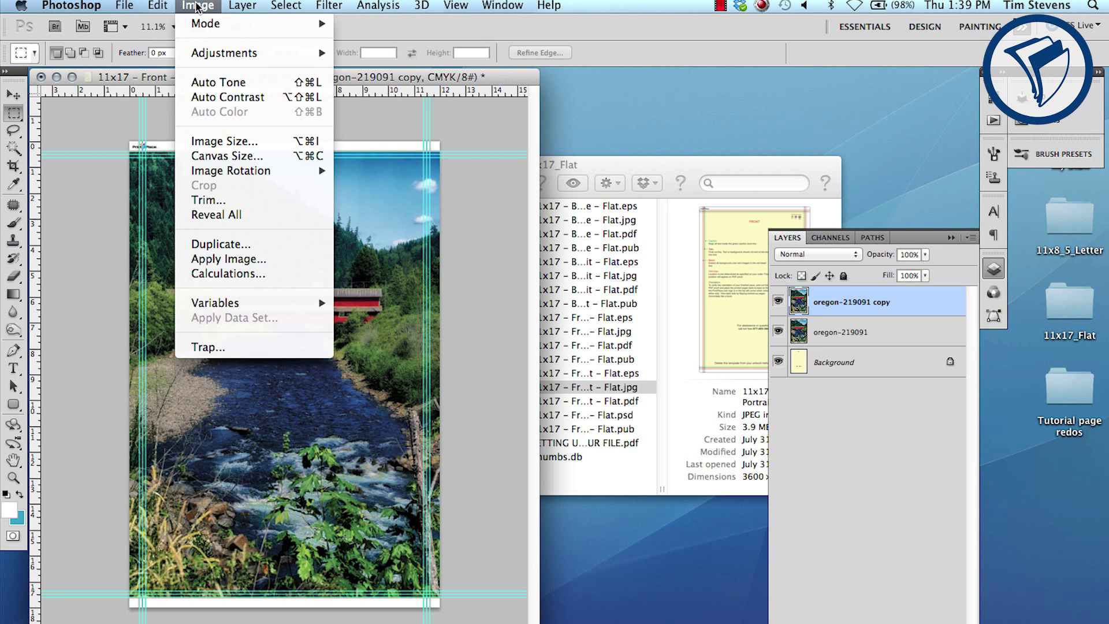
pyautogui.moveTo(196, 51)
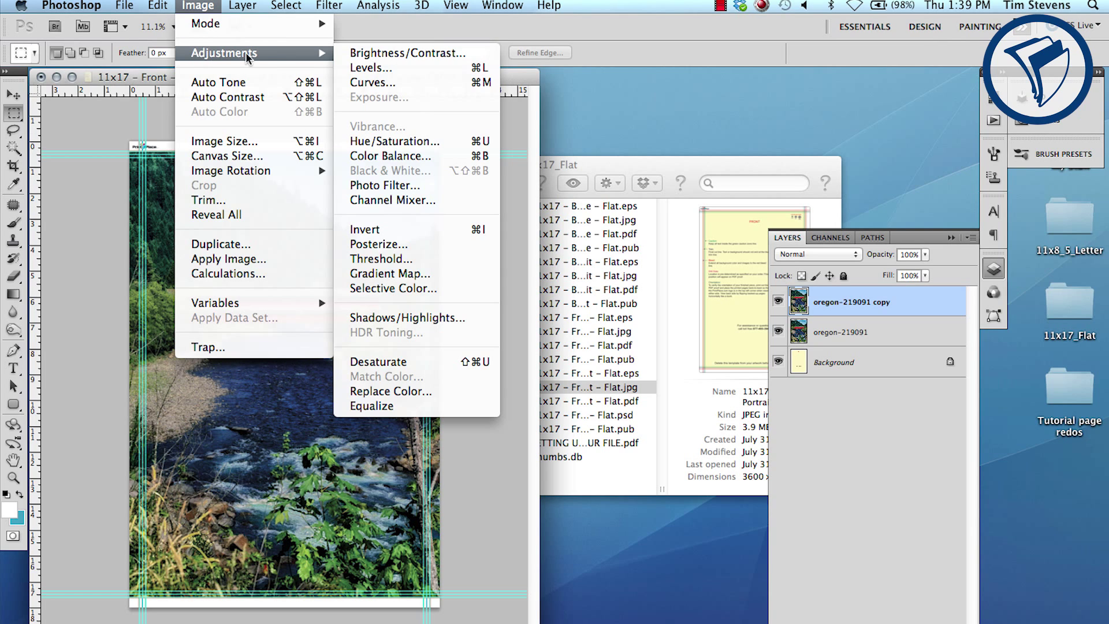
pyautogui.click(392, 363)
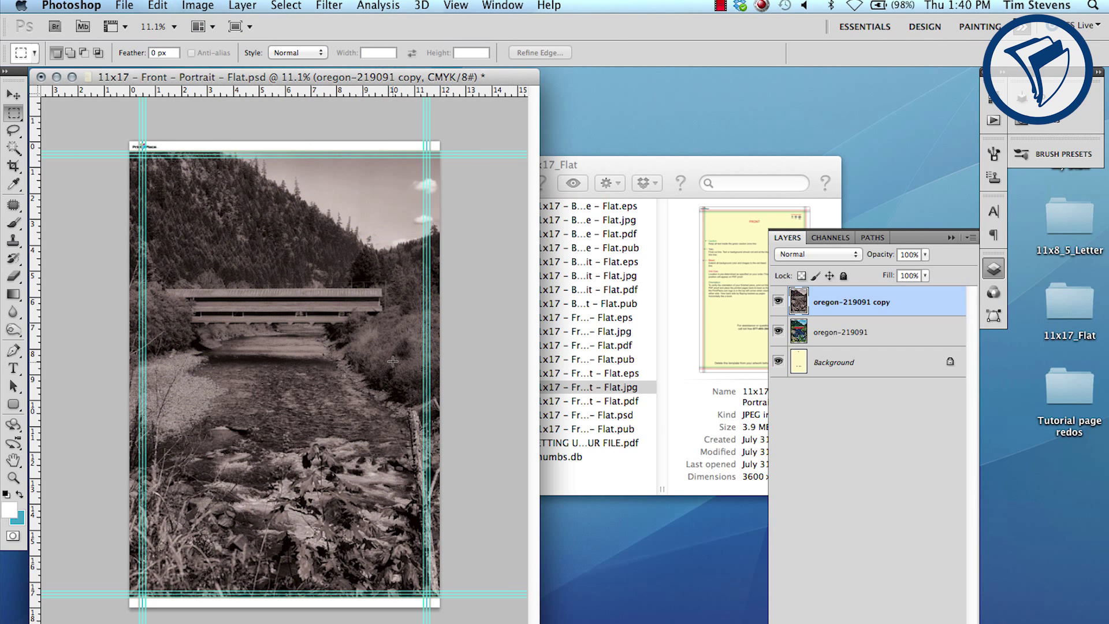
pyautogui.click(779, 303)
# Quick-select the covered bridge and river on the colour layer, adding the missed left bank, then show the sepia copy
pyautogui.click(821, 331)
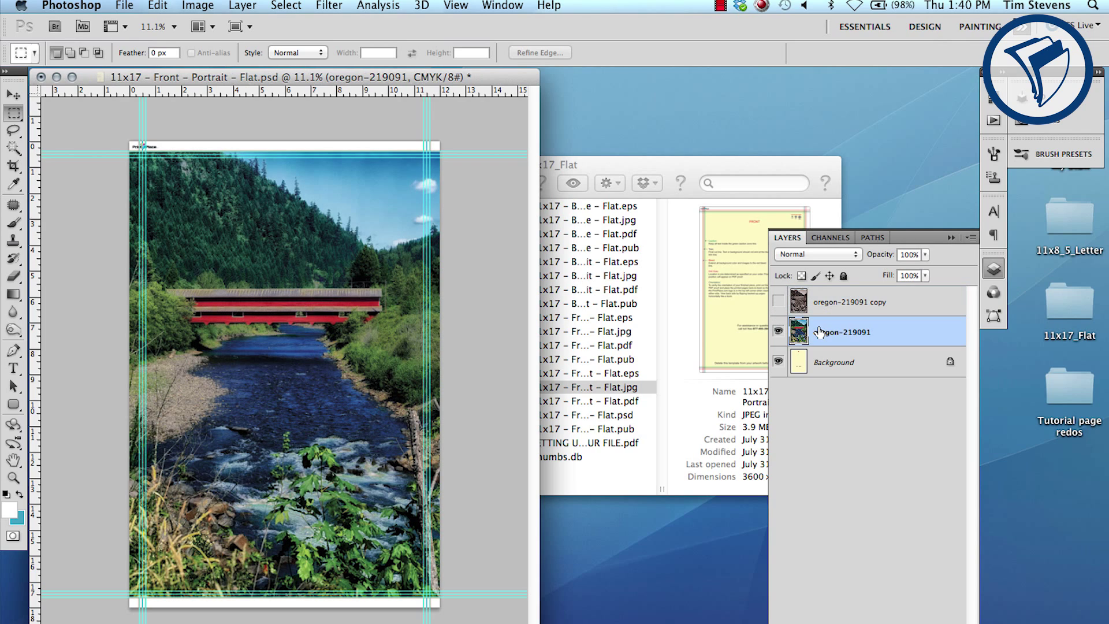
pyautogui.press('super+equal')
pyautogui.press('super+equal')
pyautogui.press('super+equal')
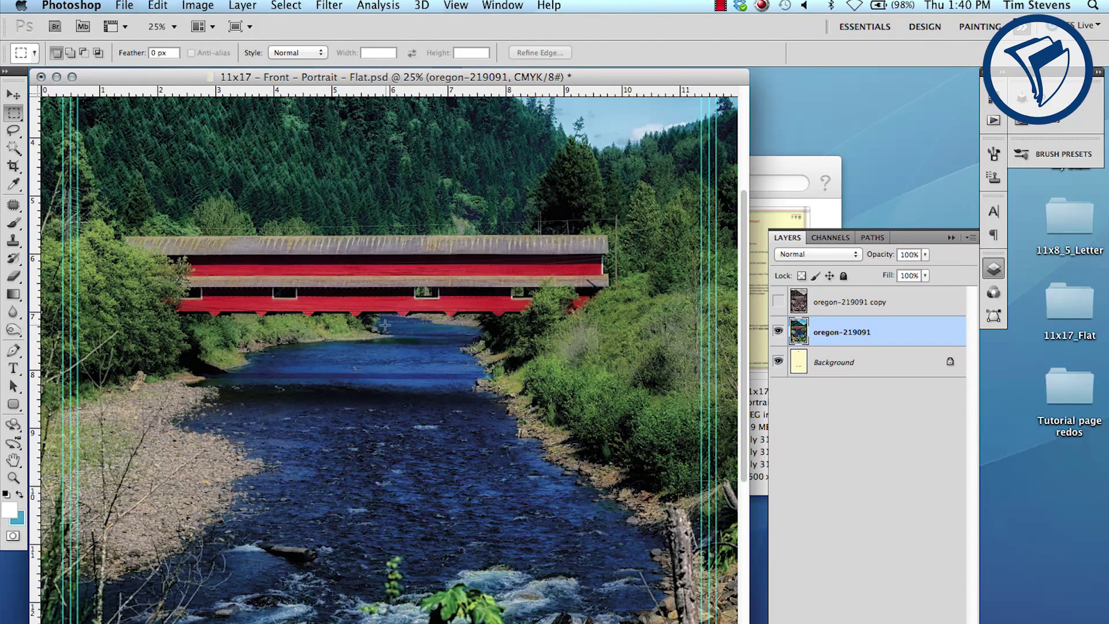
pyautogui.click(14, 149)
pyautogui.moveTo(13, 150); pyautogui.dragTo(81, 148)
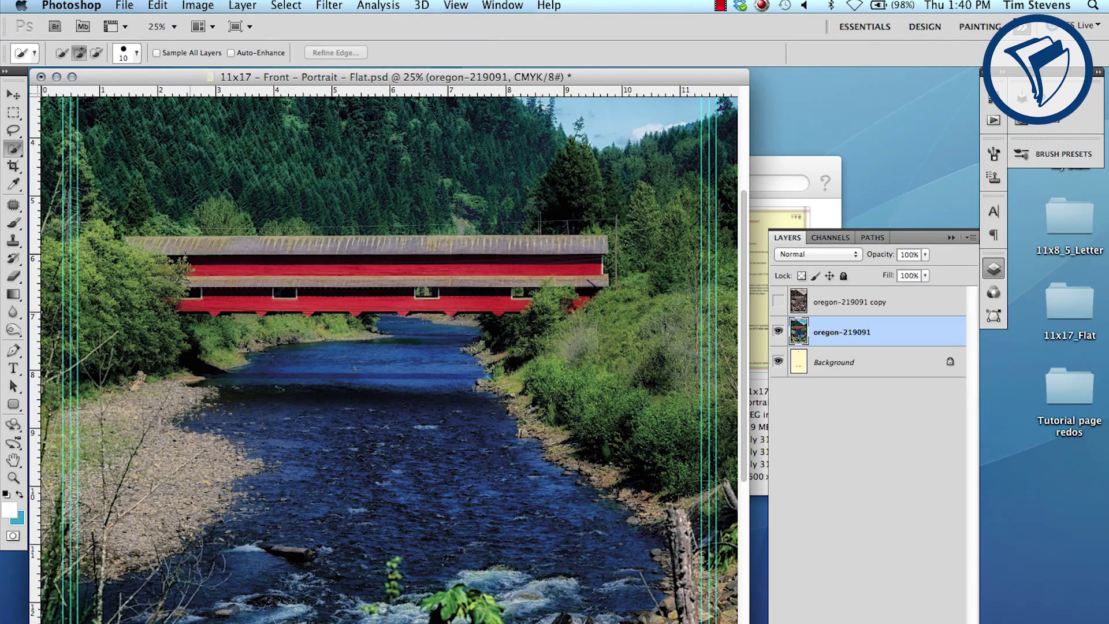
pyautogui.moveTo(202, 267)
pyautogui.mouseDown()
pyautogui.moveTo(505, 274)
pyautogui.moveTo(563, 248)
pyautogui.moveTo(229, 244)
pyautogui.moveTo(201, 299)
pyautogui.moveTo(520, 299)
pyautogui.mouseUp()
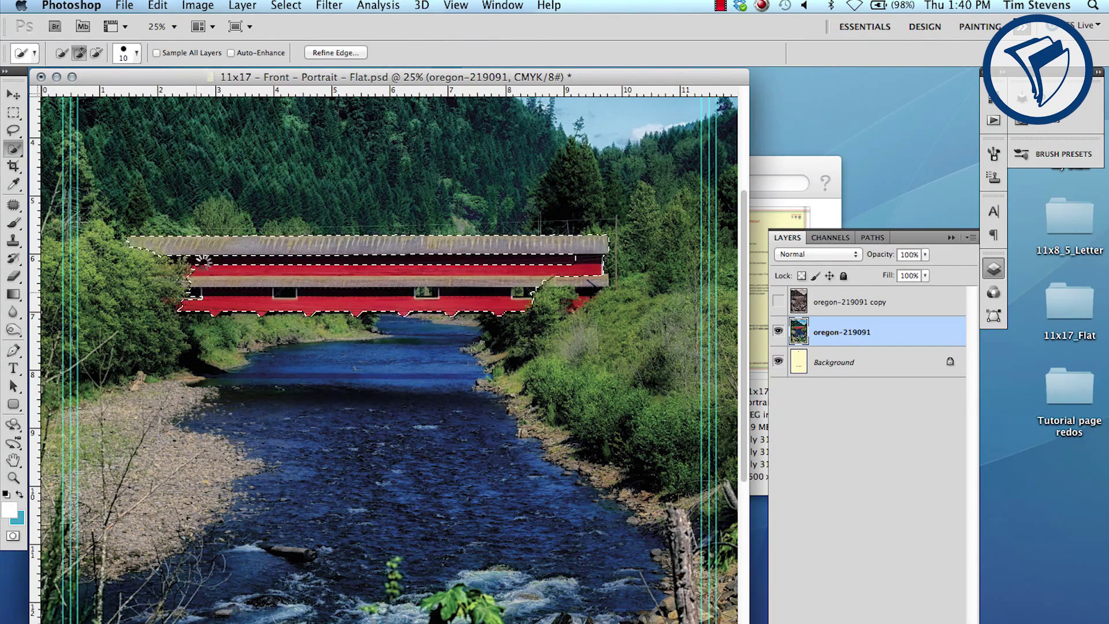
pyautogui.moveTo(456, 326)
pyautogui.mouseDown()
pyautogui.moveTo(267, 375)
pyautogui.moveTo(397, 391)
pyautogui.moveTo(529, 530)
pyautogui.moveTo(329, 450)
pyautogui.moveTo(246, 443)
pyautogui.moveTo(232, 412)
pyautogui.moveTo(298, 453)
pyautogui.moveTo(238, 562)
pyautogui.moveTo(289, 519)
pyautogui.moveTo(379, 592)
pyautogui.moveTo(604, 549)
pyautogui.mouseUp()
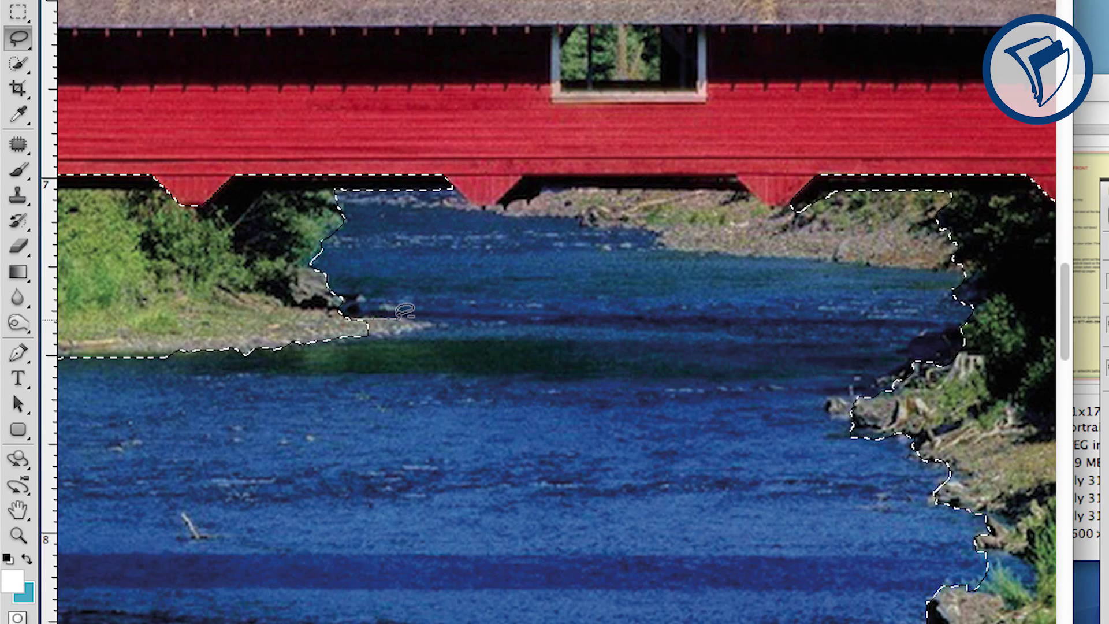
pyautogui.moveTo(370, 319)
pyautogui.mouseDown()
pyautogui.moveTo(434, 324)
pyautogui.moveTo(389, 333)
pyautogui.moveTo(371, 322)
pyautogui.mouseUp()
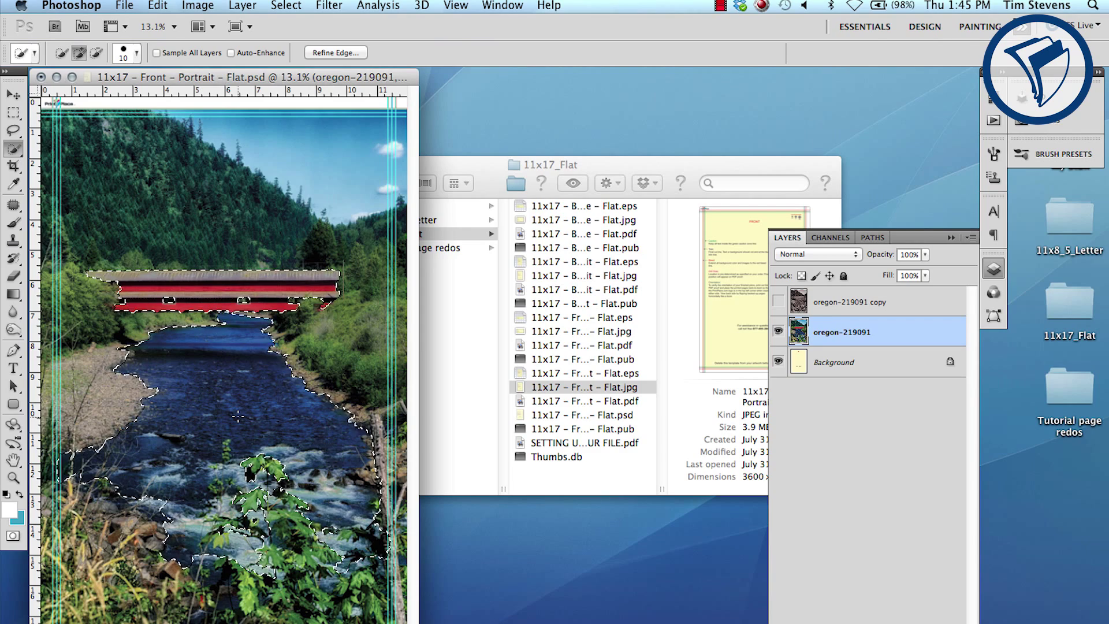
pyautogui.click(779, 301)
# Invert the selection and mask the sepia copy so bridge and river show in colour, then add Layer 1
pyautogui.click(816, 307)
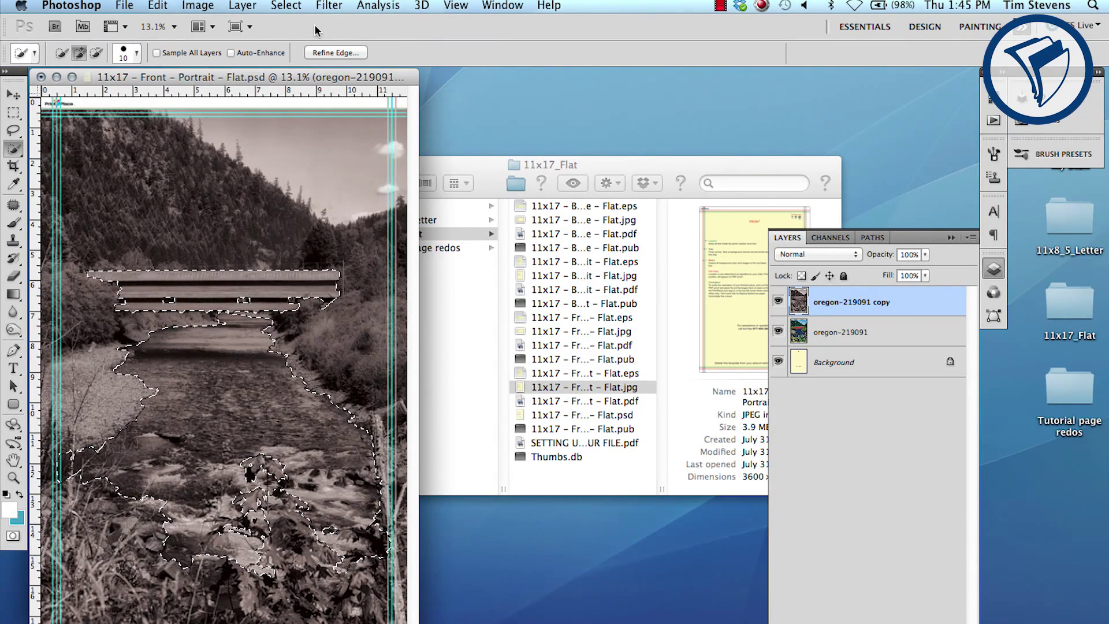
pyautogui.click(289, 6)
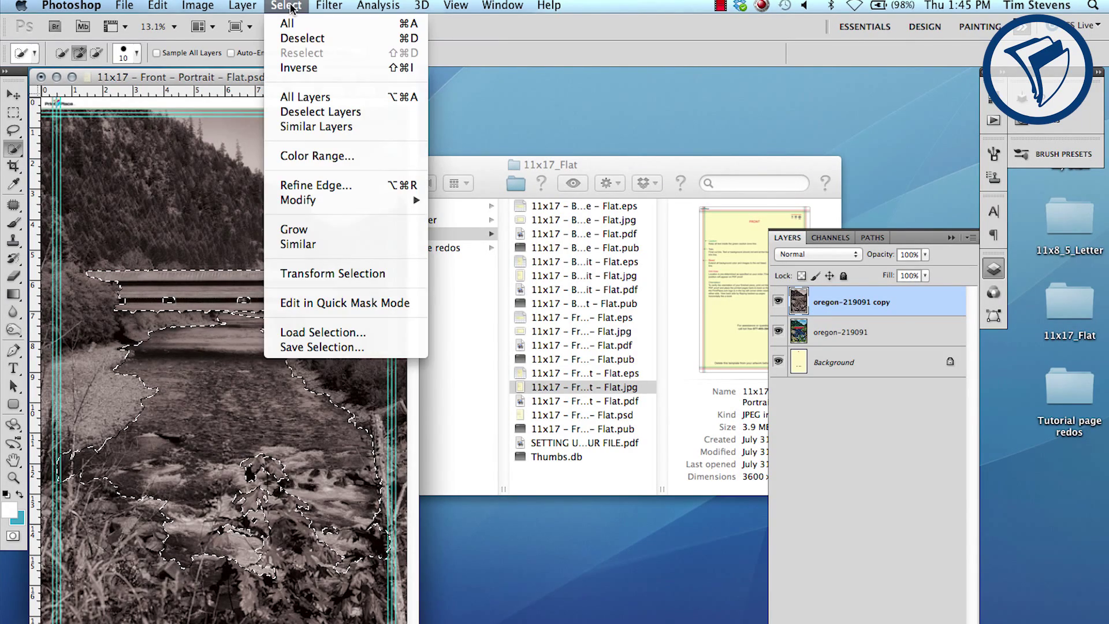
pyautogui.click(295, 68)
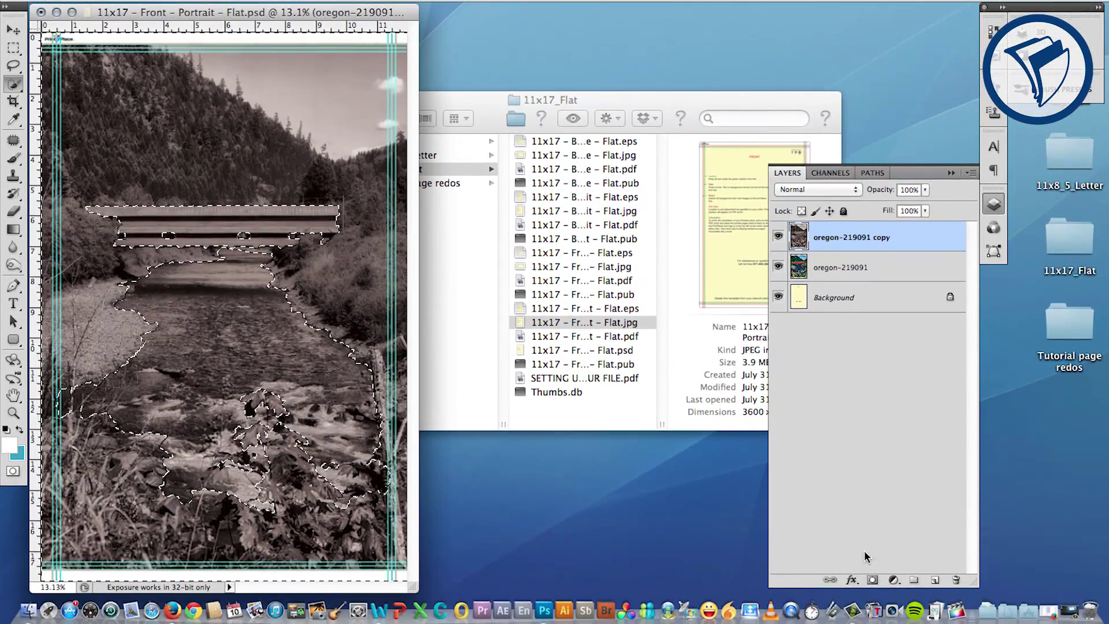
pyautogui.click(873, 580)
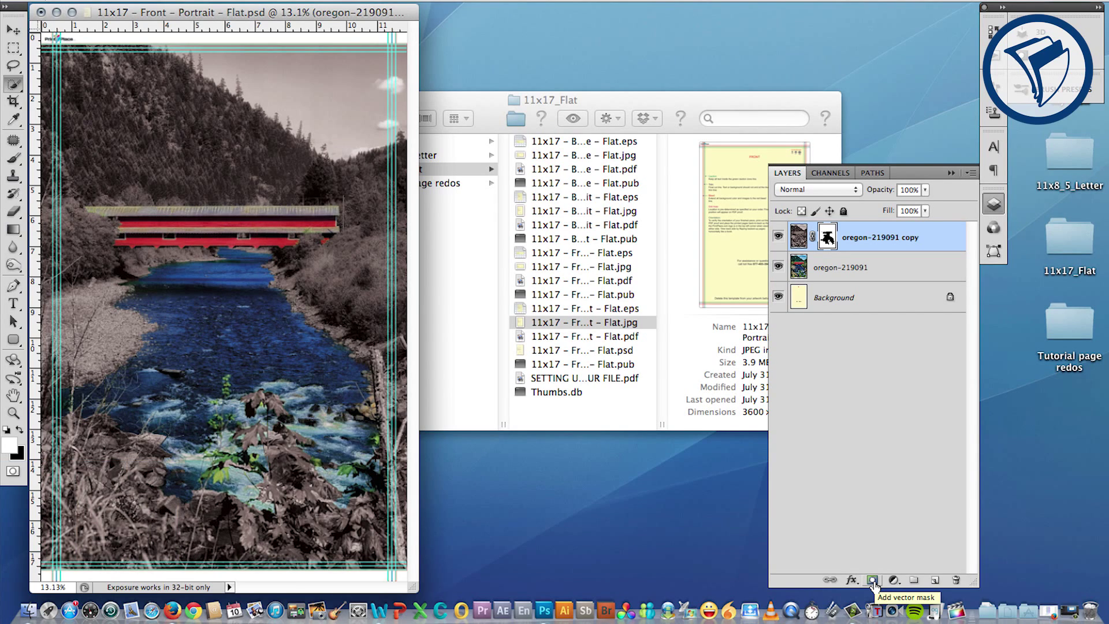
pyautogui.click(935, 582)
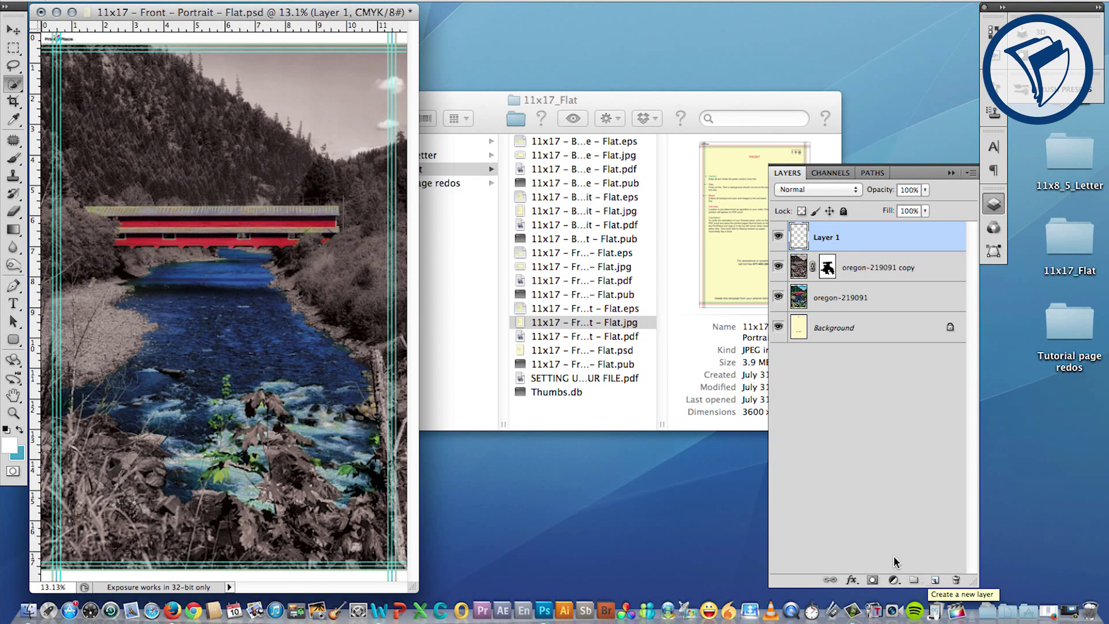
# Choose the Gradient tool with the Foreground to Transparent preset
pyautogui.click(13, 230)
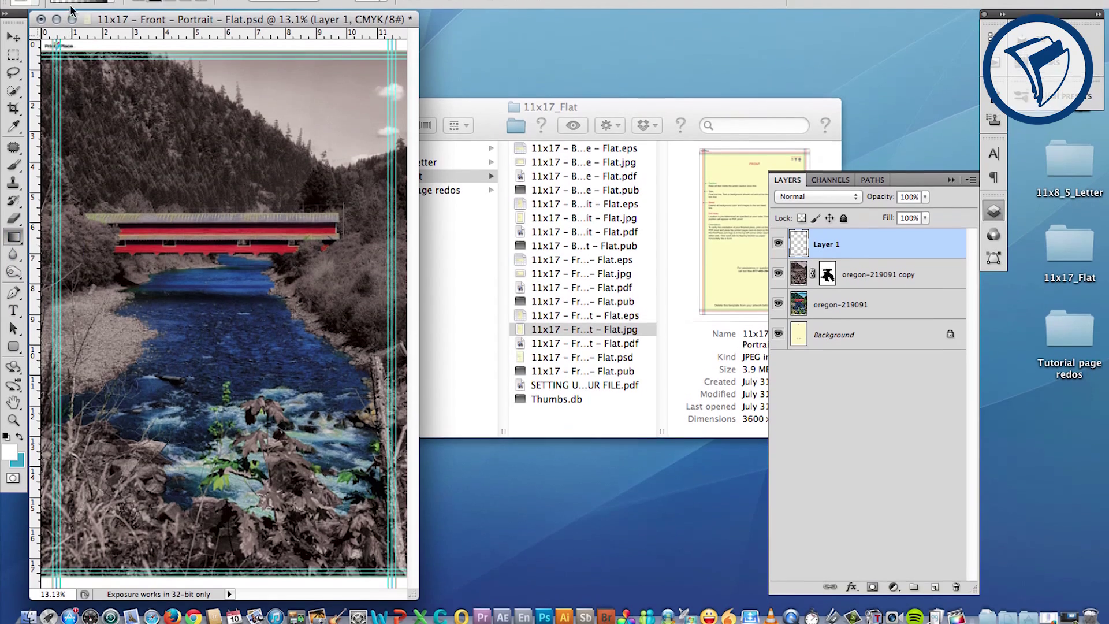
pyautogui.click(79, 0)
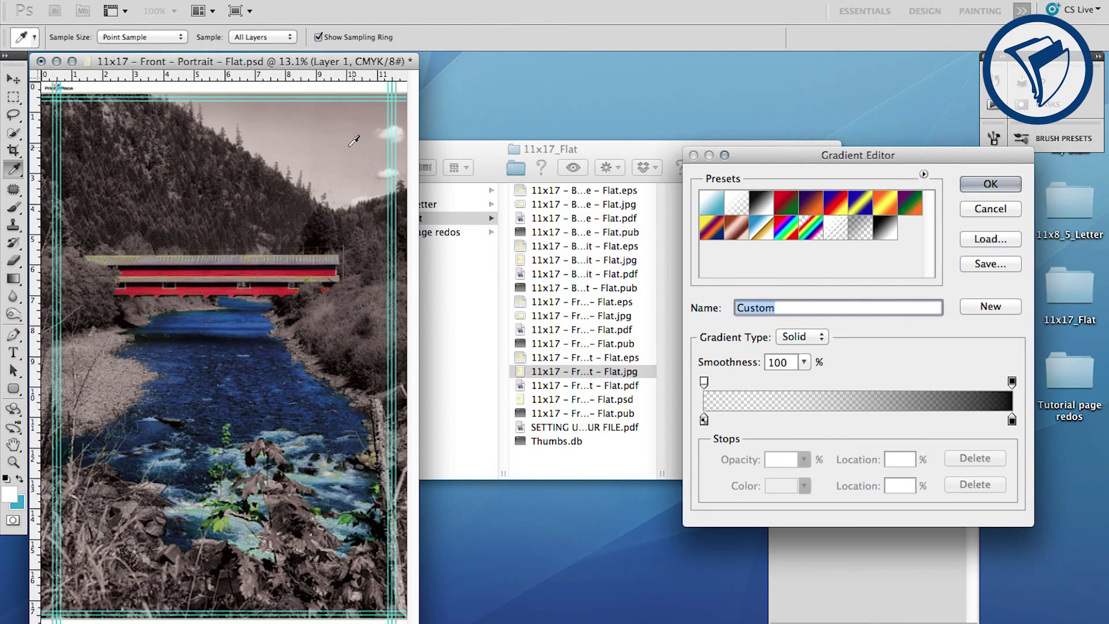
pyautogui.click(736, 209)
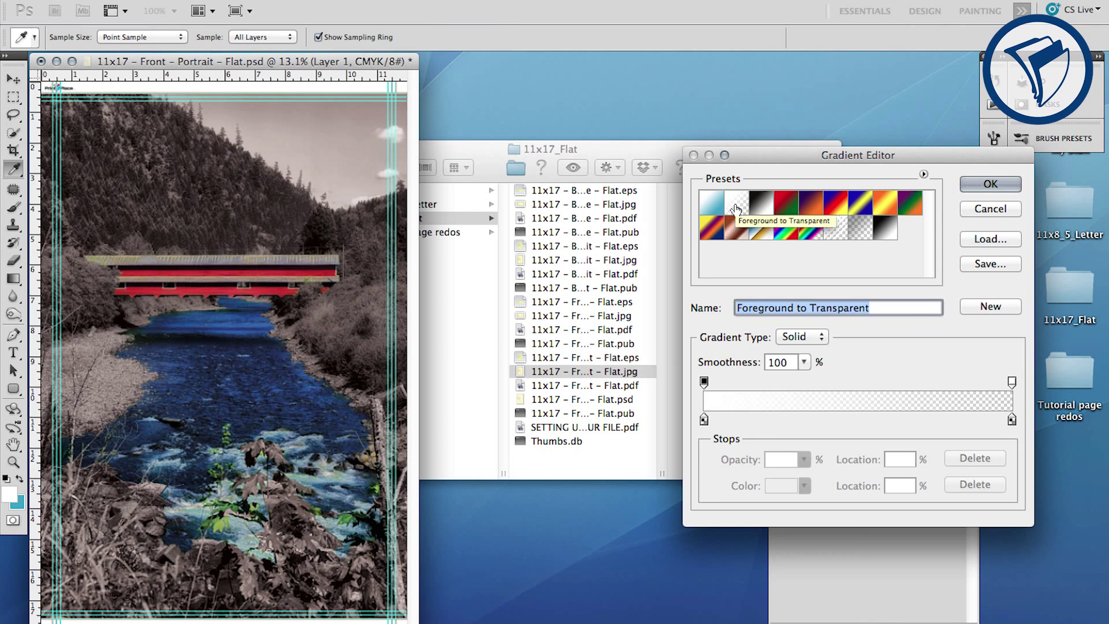
# Set the gradient's start stop to C100 M84 Y6 and drag it upward from the poster bottom
pyautogui.doubleClick(704, 420)
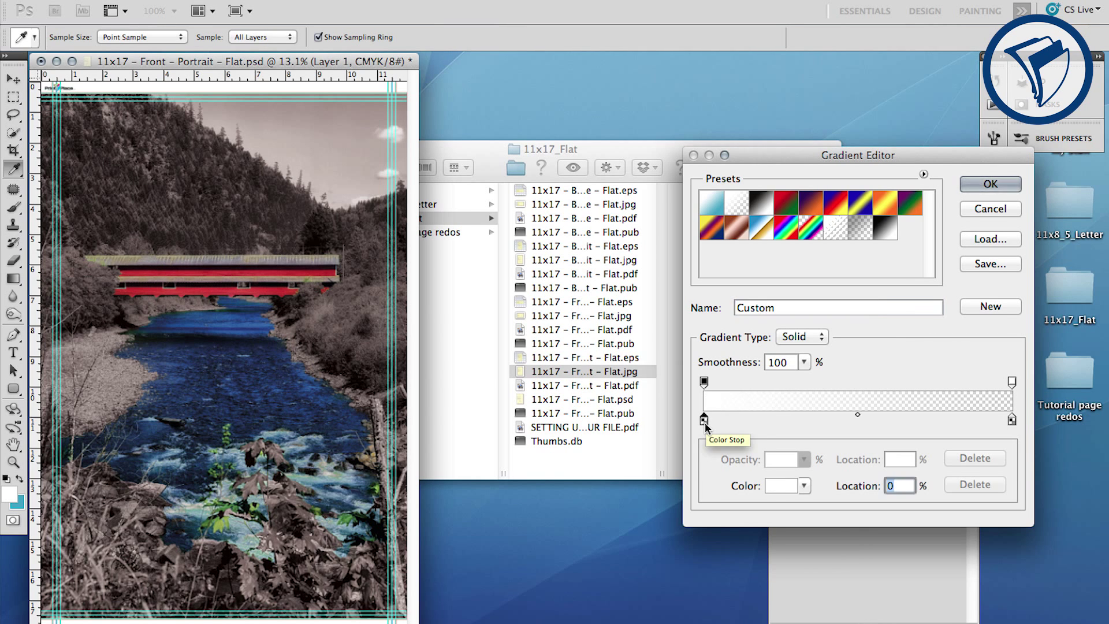
pyautogui.click(1022, 350)
pyautogui.write('100')
pyautogui.press('Tab')
pyautogui.write('84')
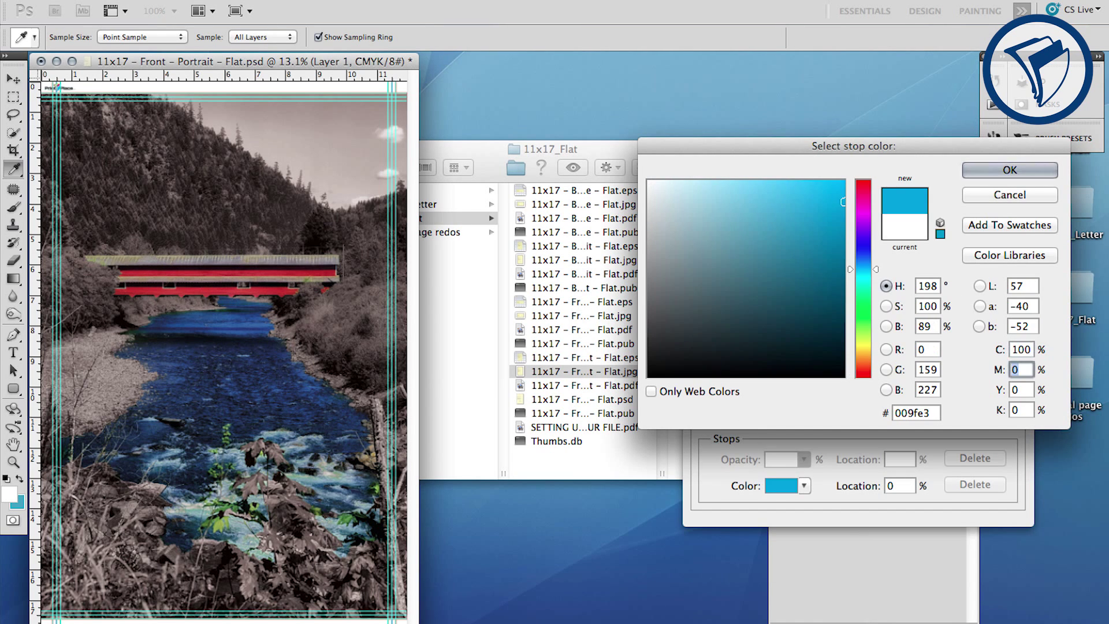
pyautogui.press('Tab')
pyautogui.write('6')
pyautogui.press('Tab')
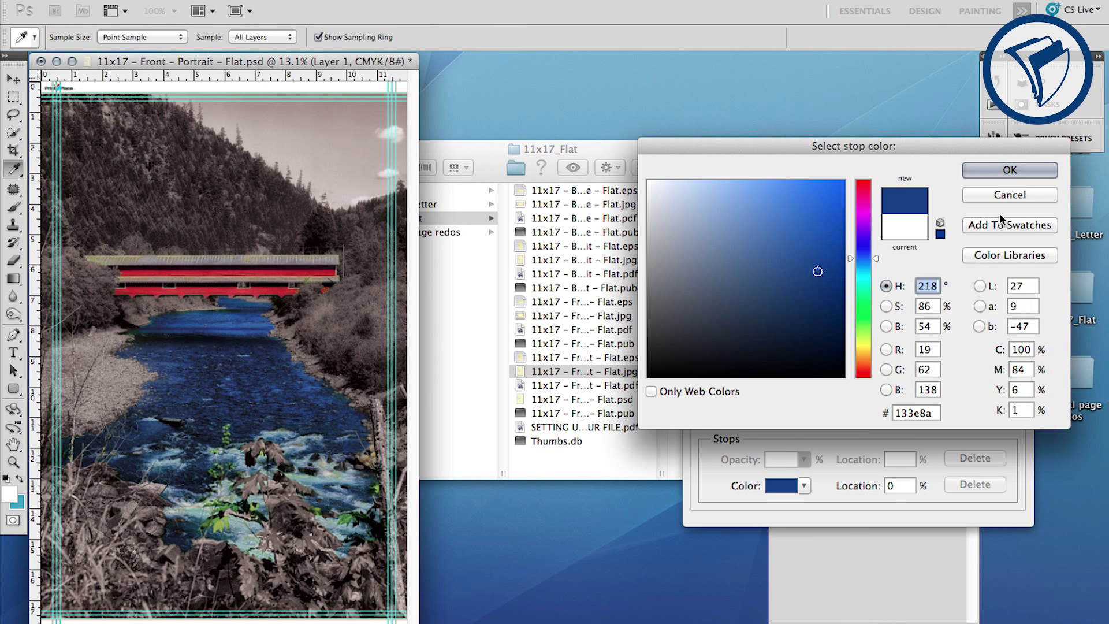
pyautogui.click(976, 169)
pyautogui.click(974, 183)
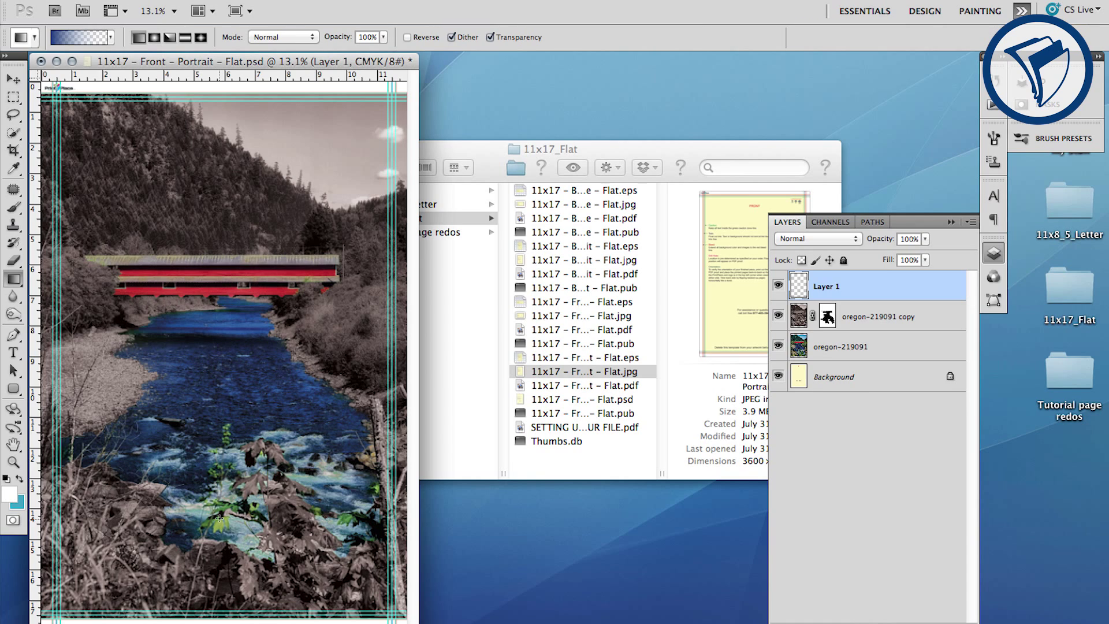
pyautogui.moveTo(221, 515); pyautogui.dragTo(221, 424)
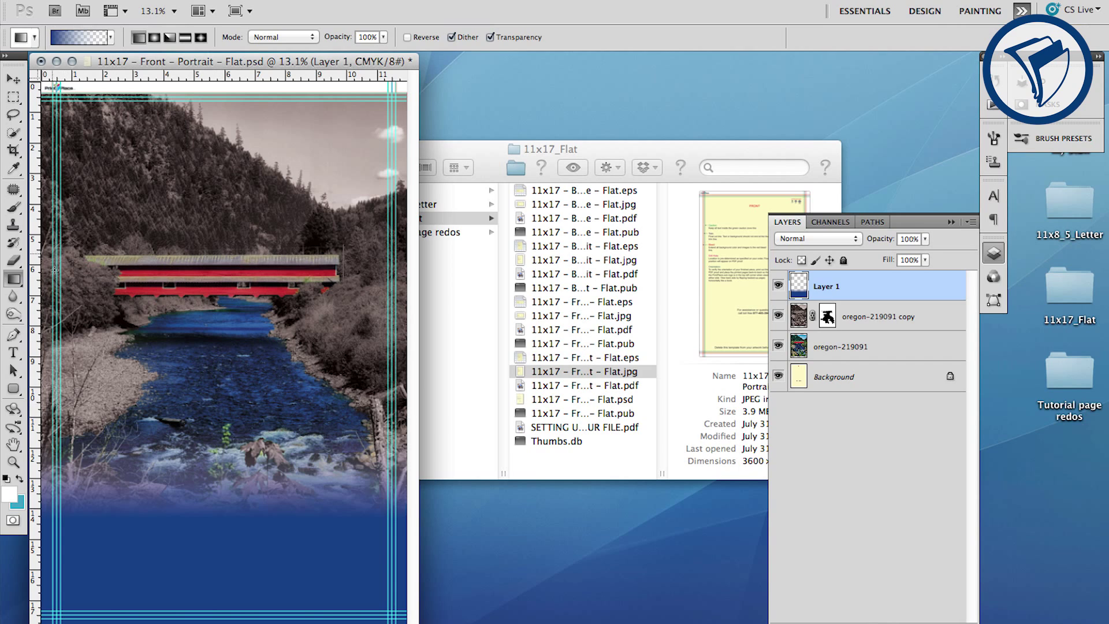
# Set the Type tool to Glass Antiqua at 36 pt
pyautogui.click(12, 354)
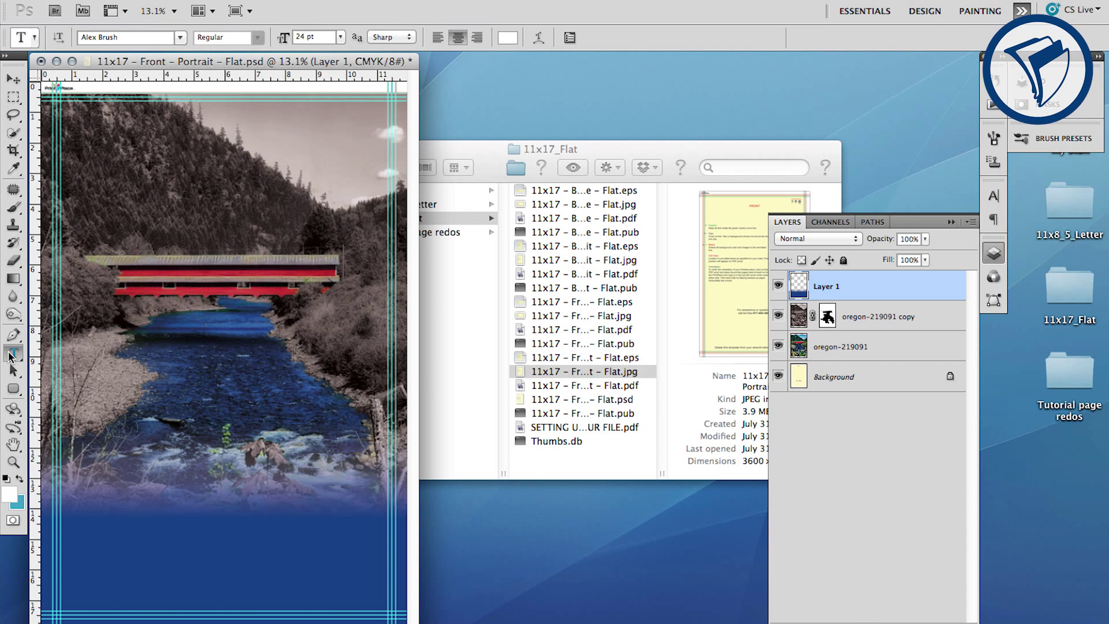
pyautogui.click(126, 37)
pyautogui.write('Glass Antiqua')
pyautogui.press('Return')
pyautogui.click(340, 37)
pyautogui.click(319, 169)
# Type the OverWater headline above the blue band and scale it larger
pyautogui.click(211, 509)
pyautogui.write('QuerWater')
pyautogui.hotkey('ctrl', 'Return')
pyautogui.hotkey('ctrl', 't')
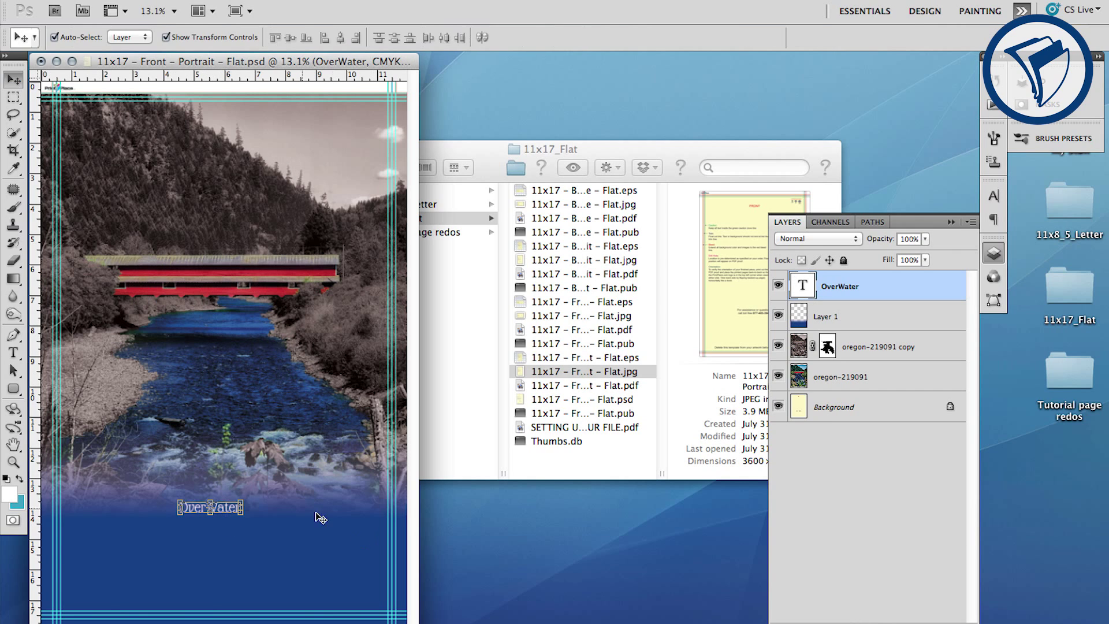
pyautogui.moveTo(241, 499); pyautogui.dragTo(386, 453)
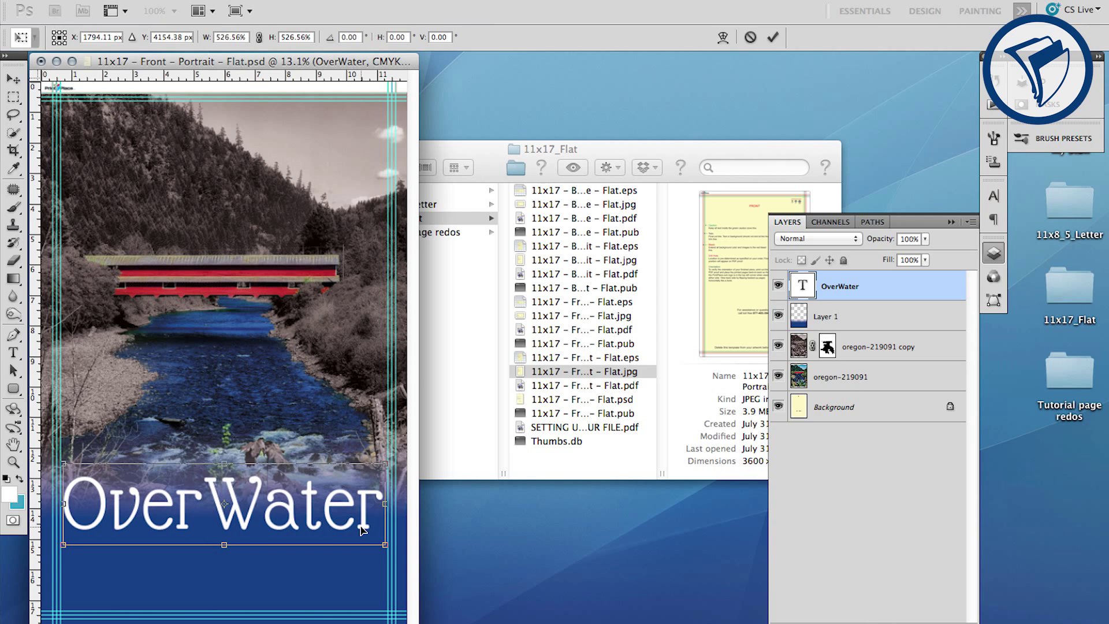
# Commit the enlarged headline and set the OverWater layer's Fill to 0%
pyautogui.press('Return')
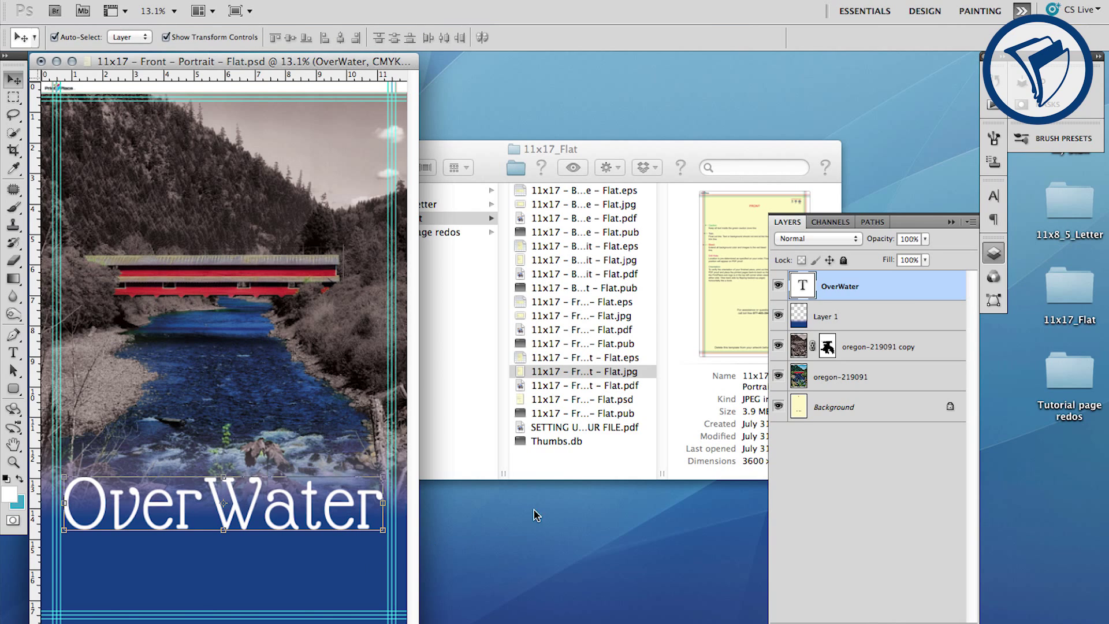
pyautogui.click(926, 260)
pyautogui.moveTo(928, 280); pyautogui.dragTo(827, 283)
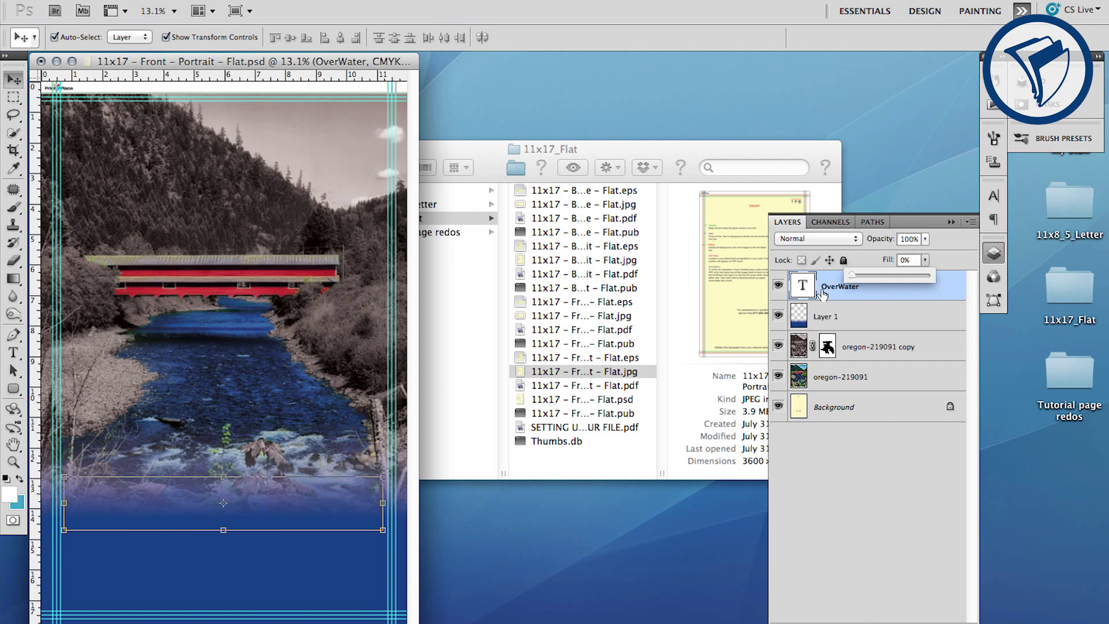
pyautogui.click(826, 294)
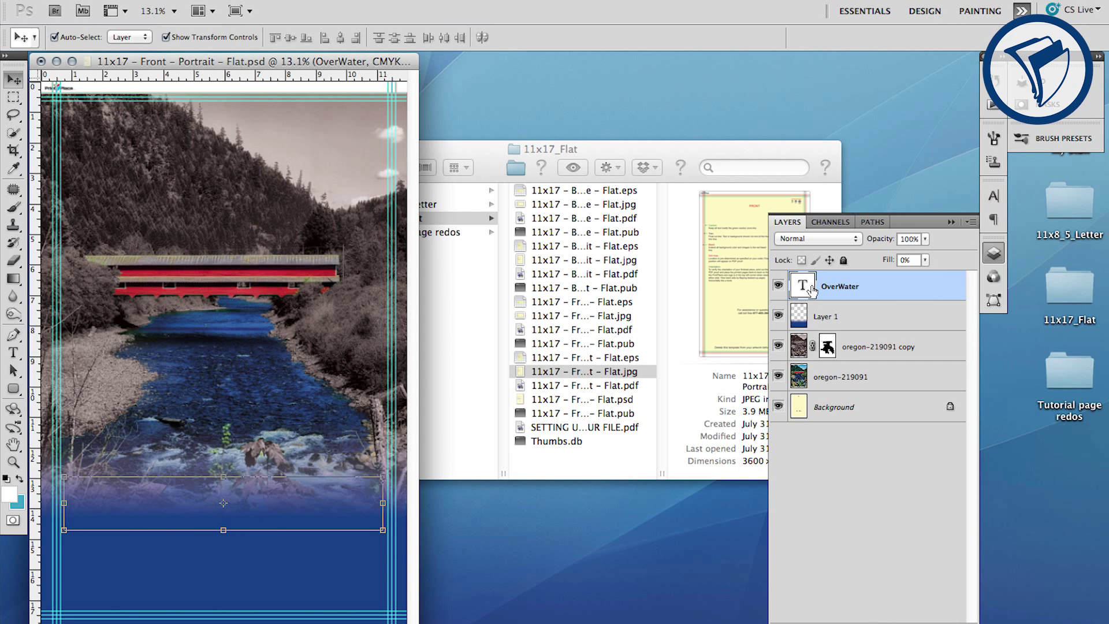
pyautogui.rightClick(916, 291)
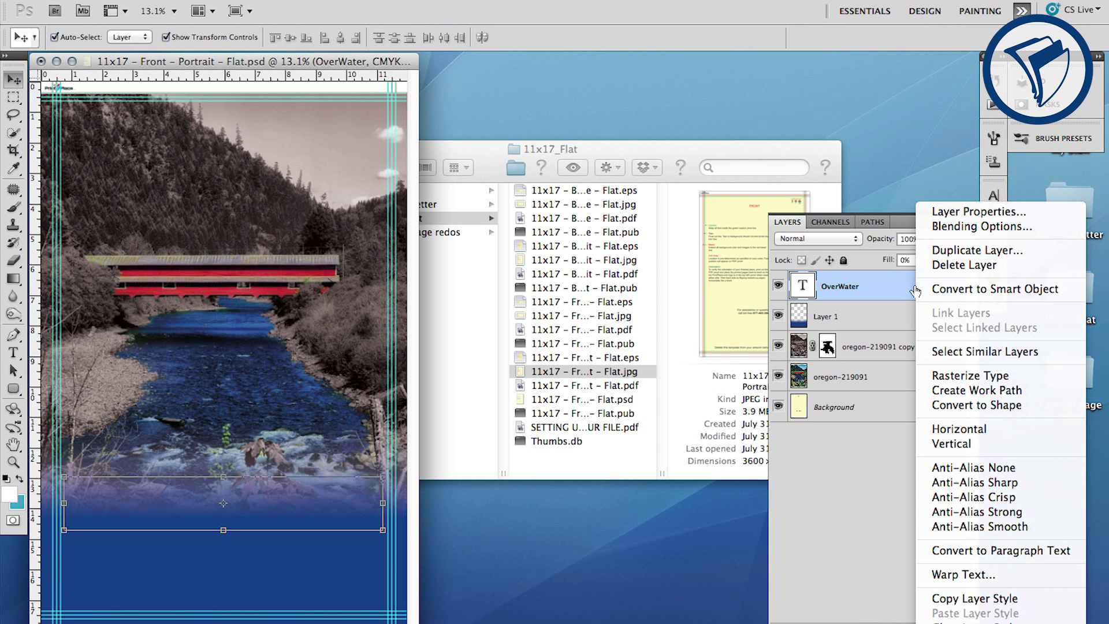
# Add a Linear Burn drop shadow to the OverWater headline at 12% opacity, 15 px distance, 16 px size
pyautogui.click(940, 227)
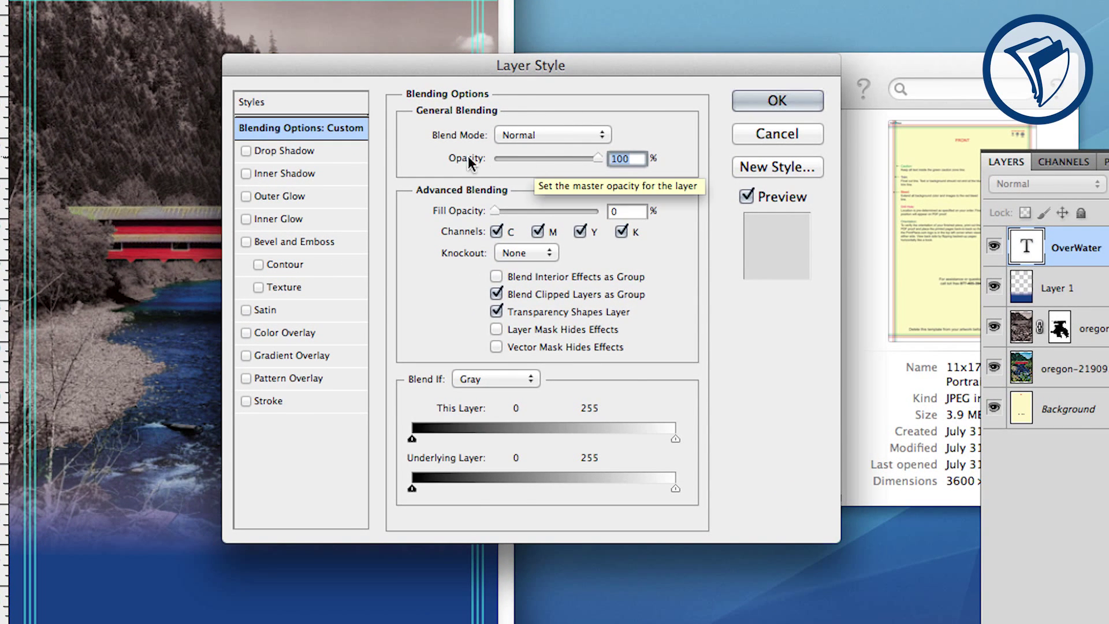
pyautogui.click(276, 150)
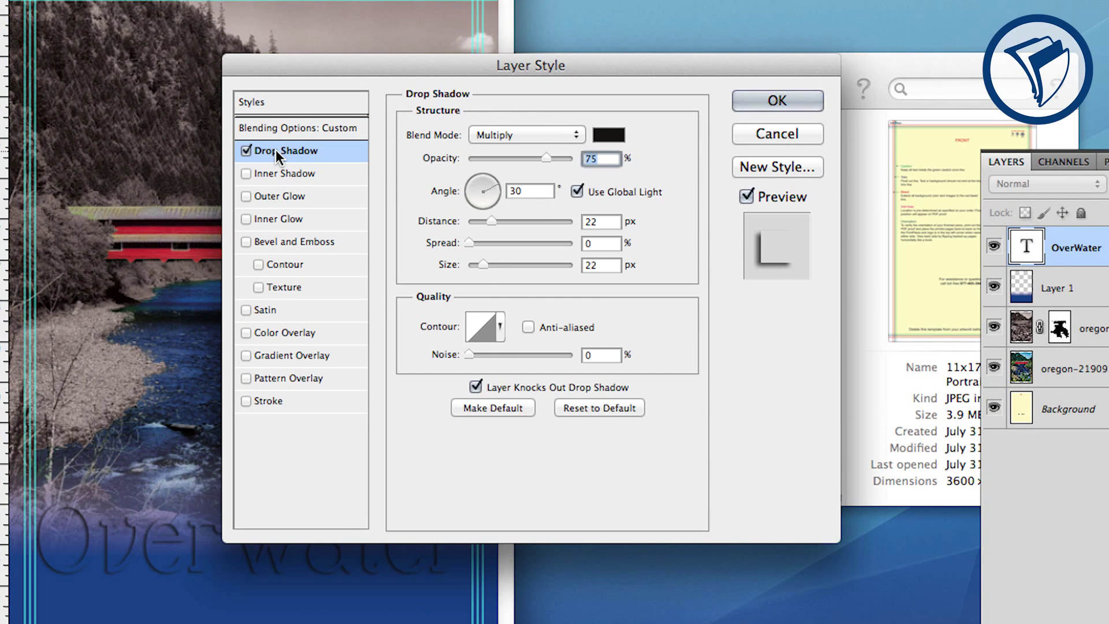
pyautogui.moveTo(432, 69); pyautogui.dragTo(676, 66)
pyautogui.click(717, 132)
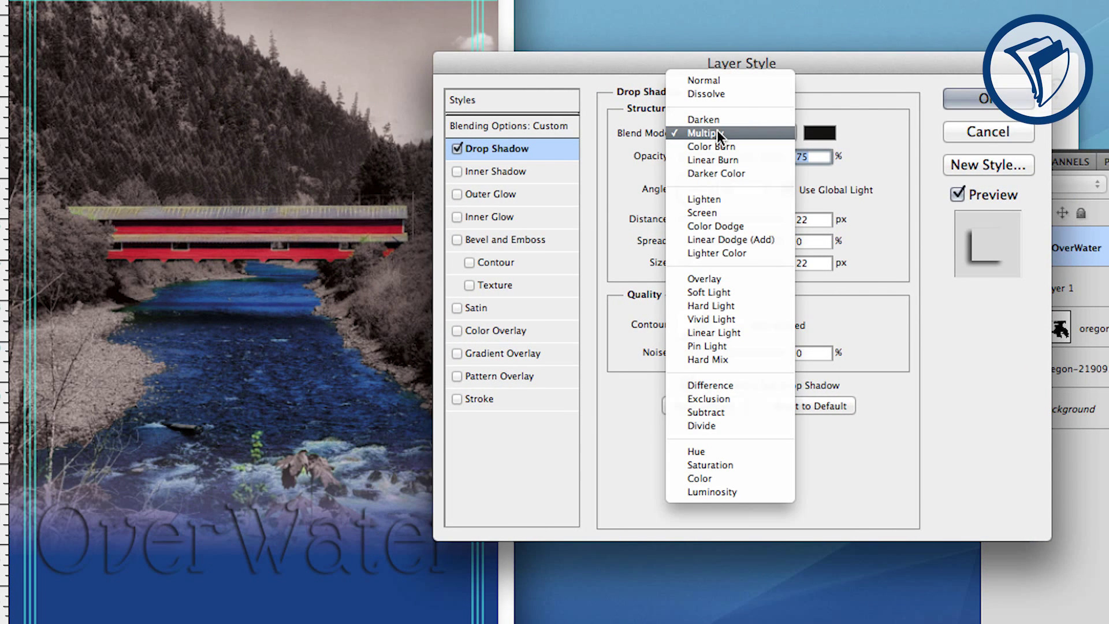
pyautogui.click(719, 160)
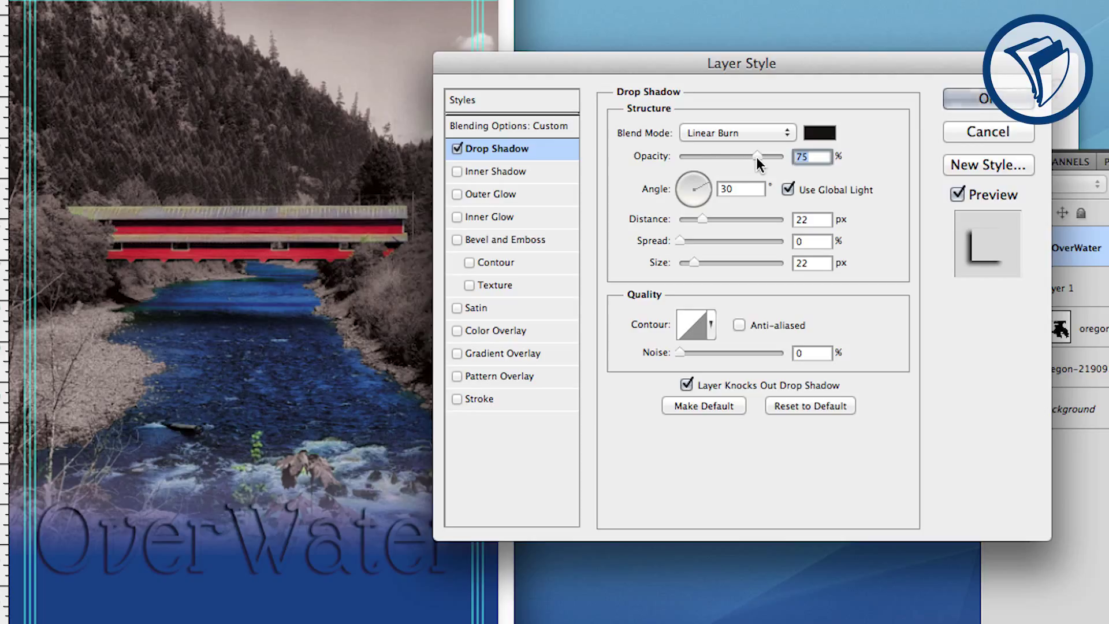
pyautogui.moveTo(753, 156); pyautogui.dragTo(689, 155)
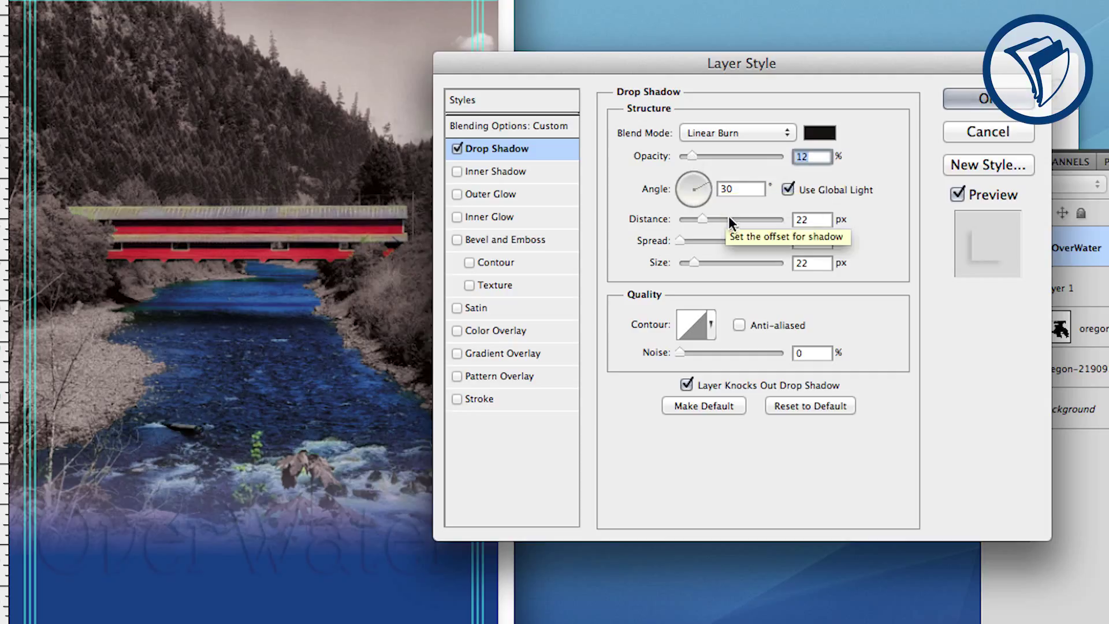
pyautogui.doubleClick(811, 219)
pyautogui.write('15')
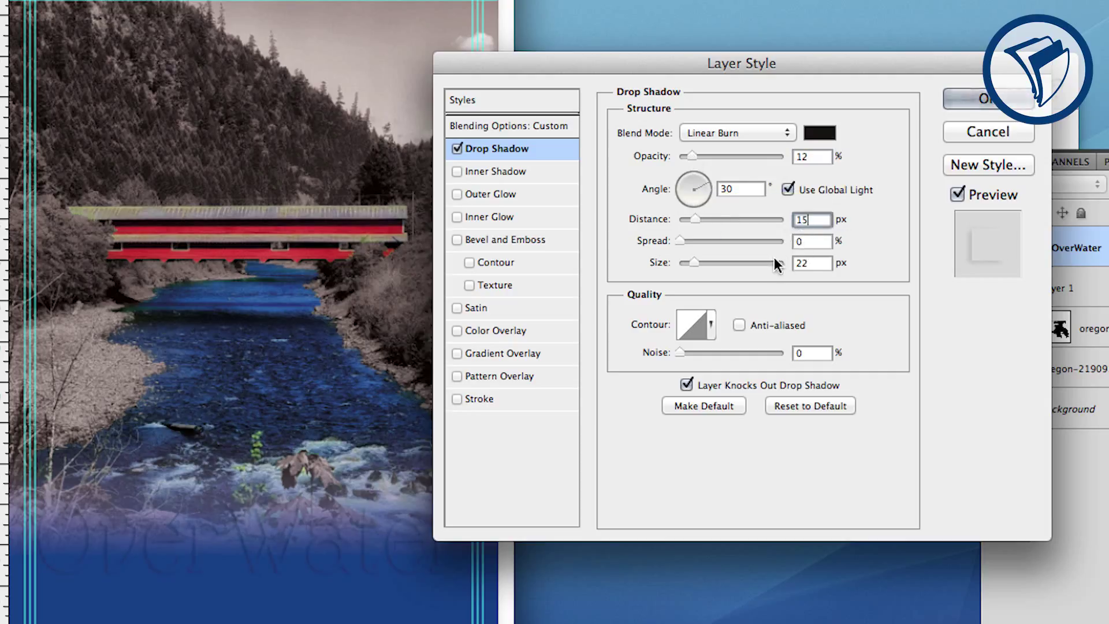
pyautogui.doubleClick(809, 263)
pyautogui.write('16')
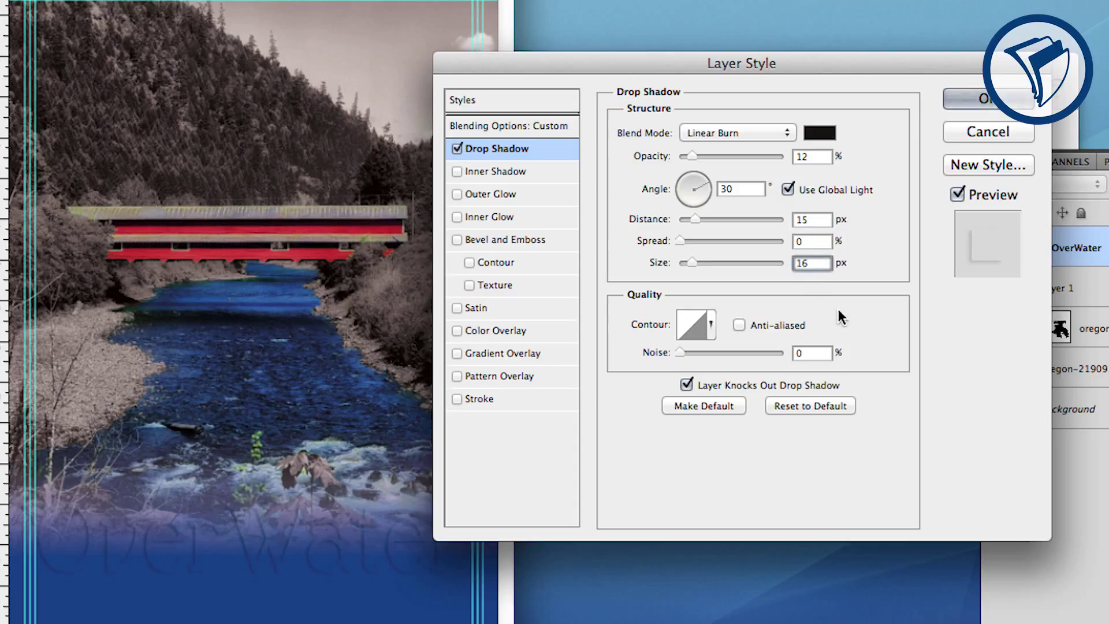
# Enable Bevel and Emboss with depth 103, size 13 and a Cone - Inverted gloss contour
pyautogui.click(524, 238)
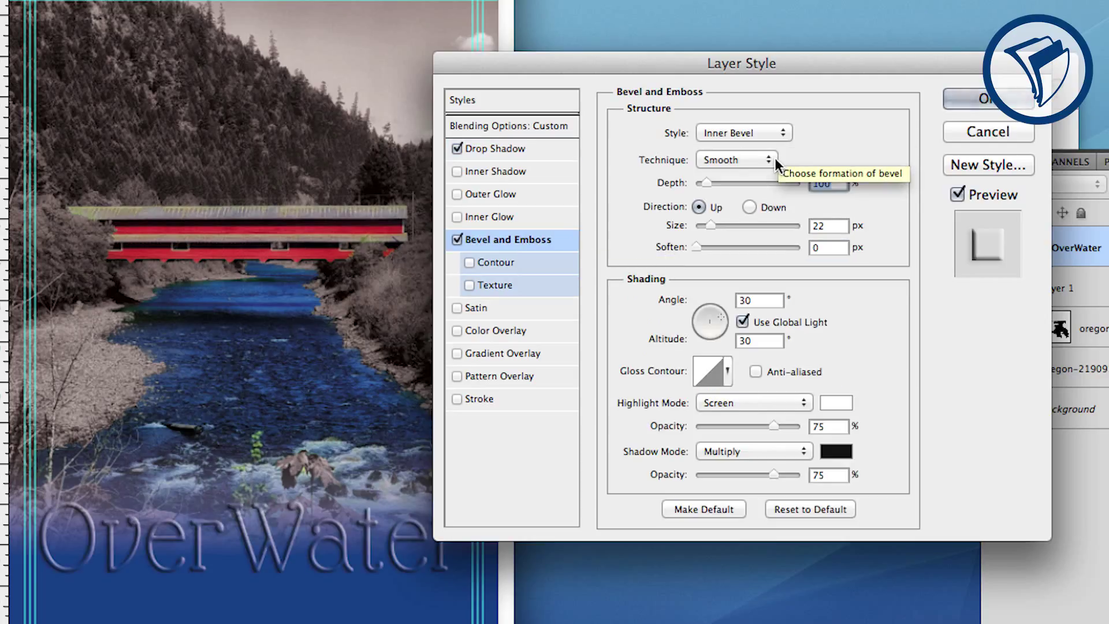
pyautogui.write('103')
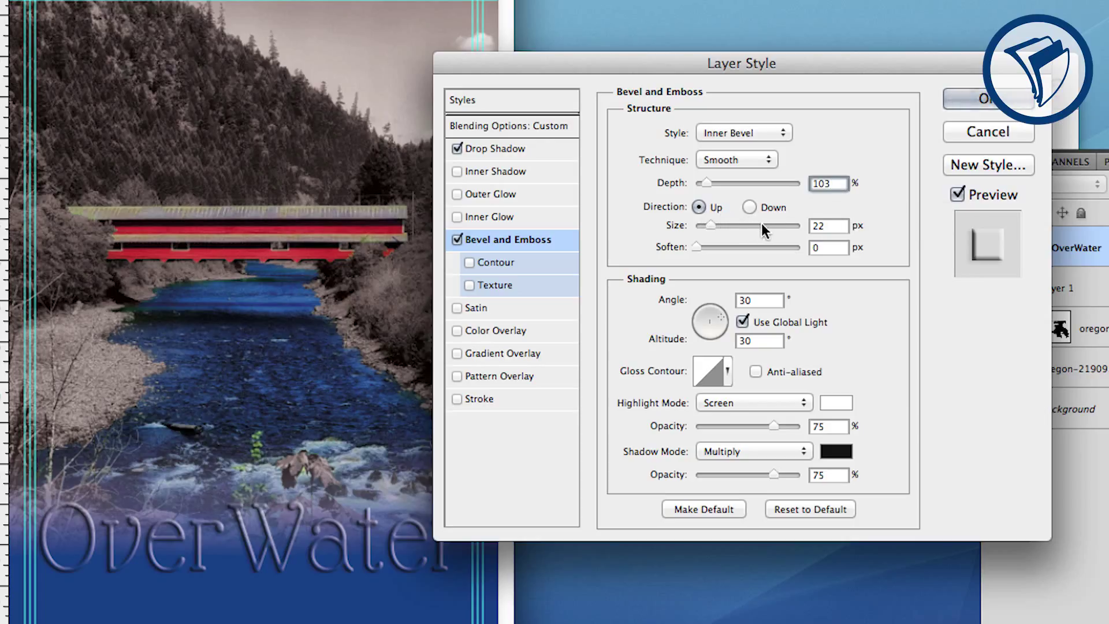
pyautogui.doubleClick(810, 225)
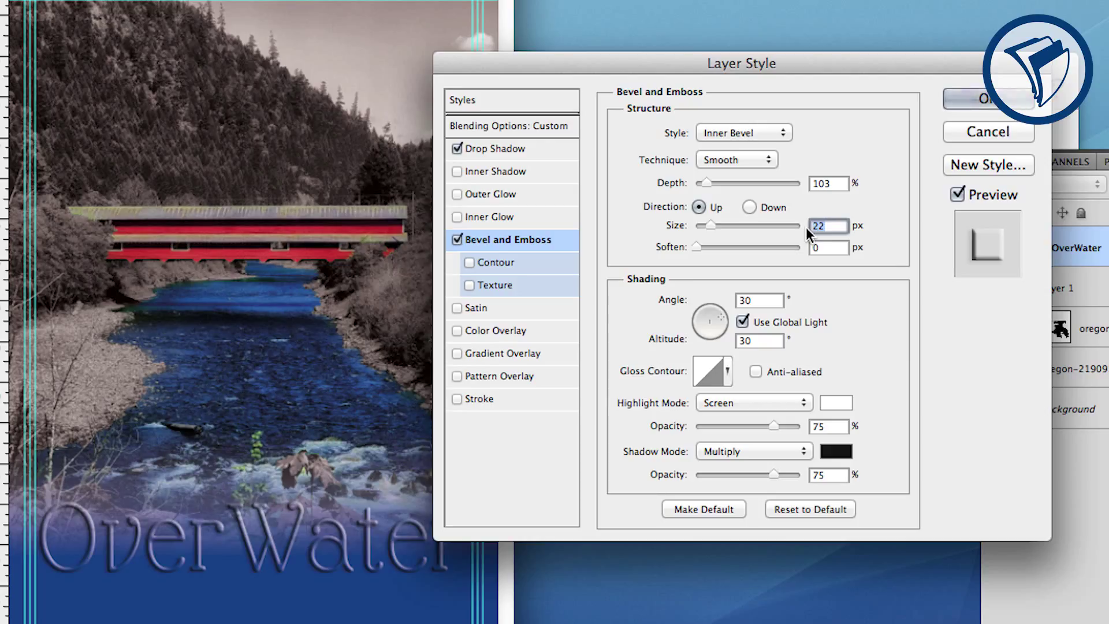
pyautogui.write('13')
pyautogui.press('Tab')
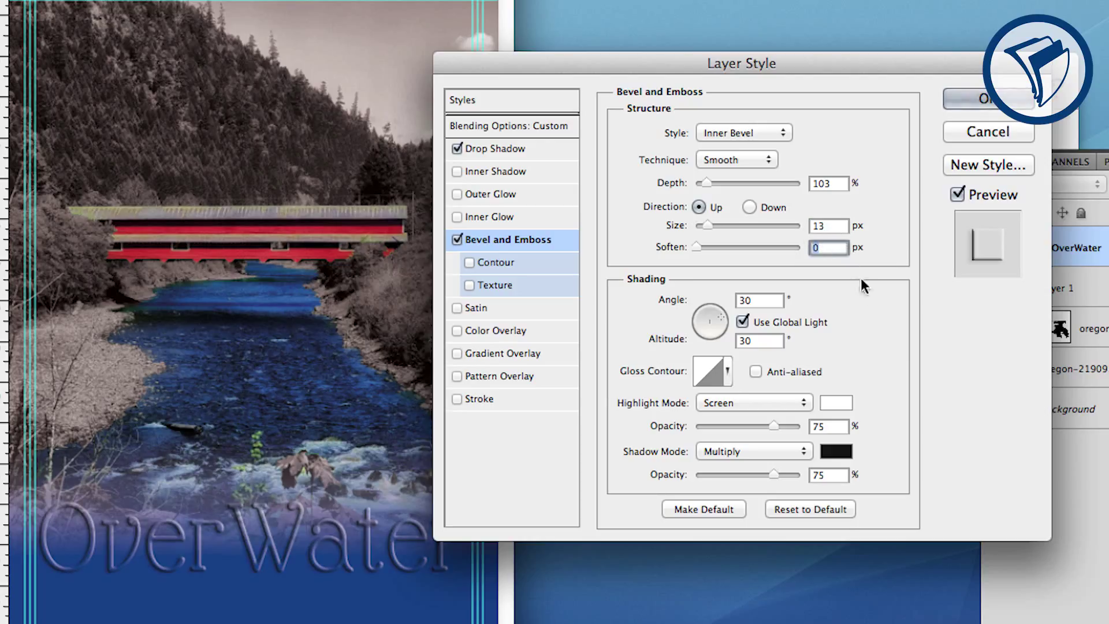
pyautogui.click(730, 375)
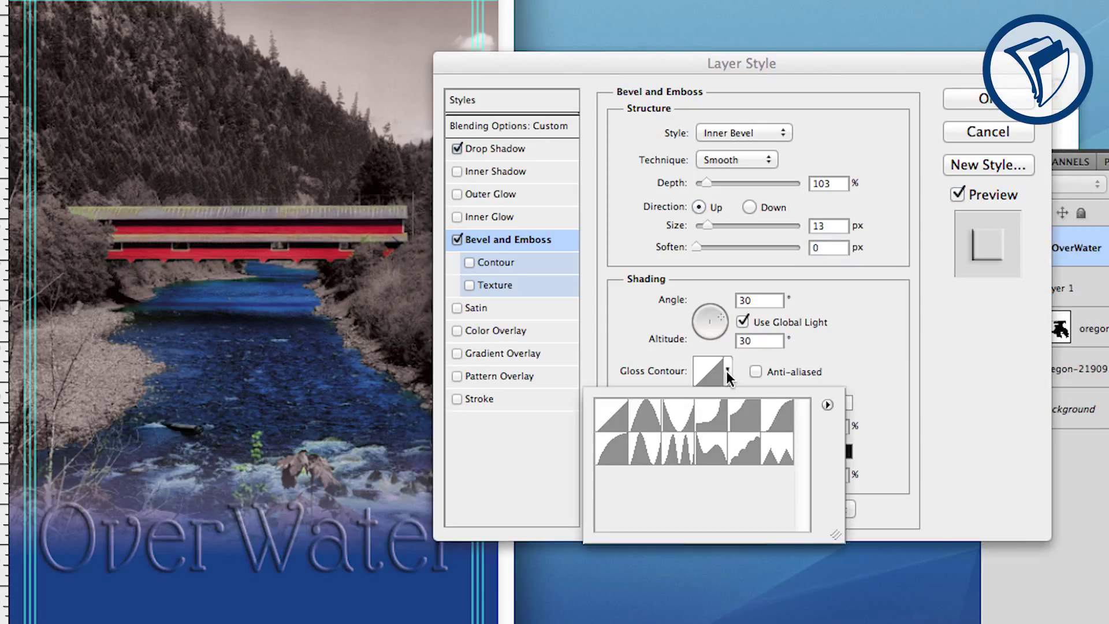
pyautogui.click(680, 416)
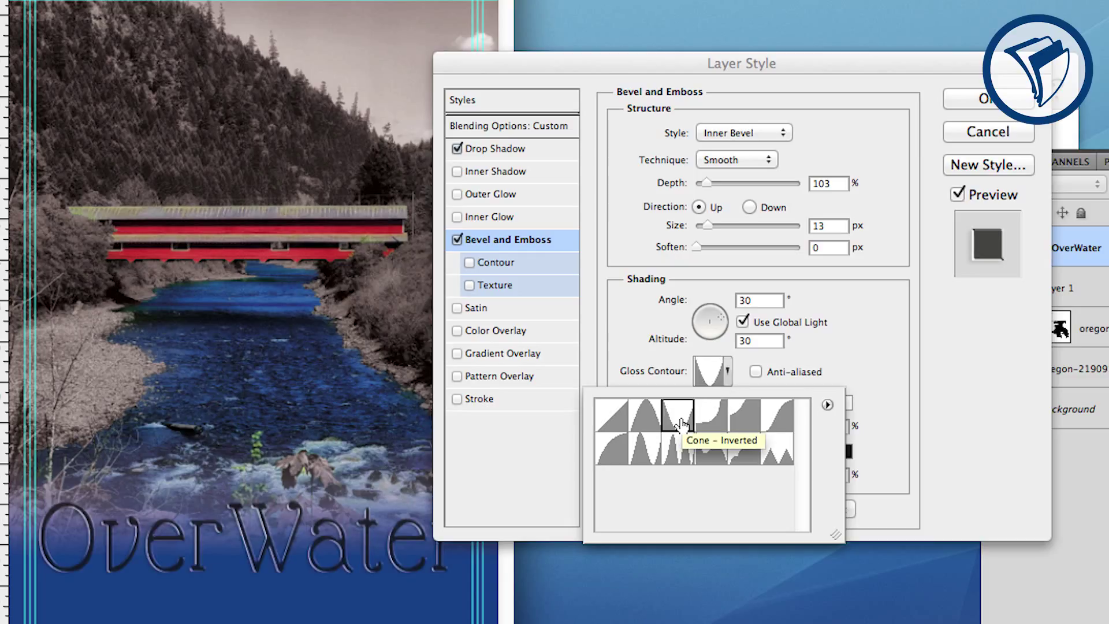
pyautogui.click(853, 352)
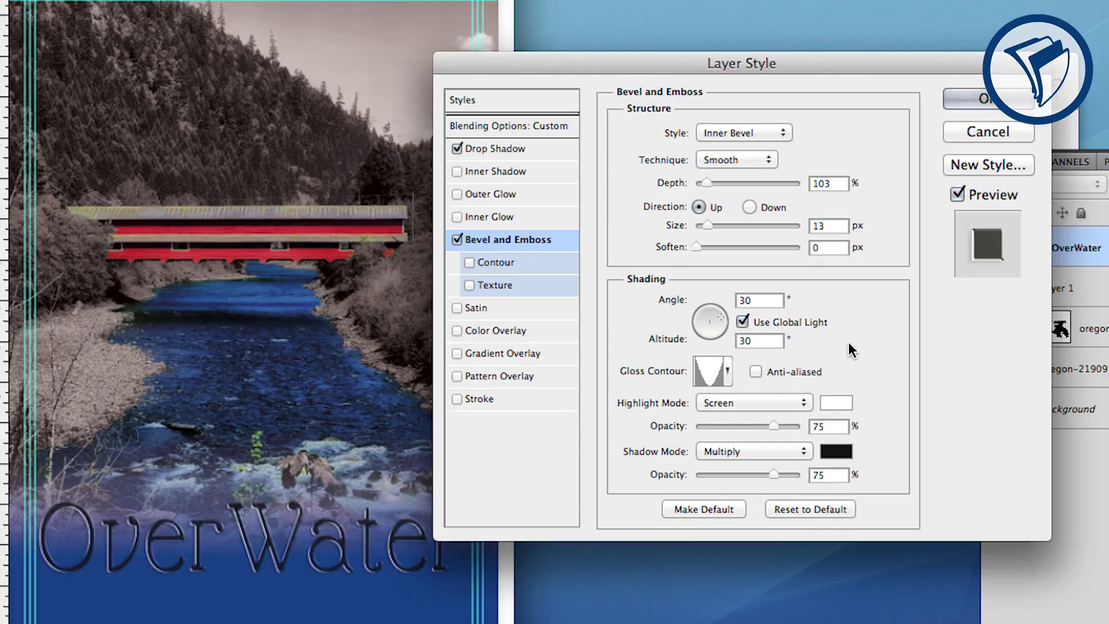
# Set the bevel highlight to Linear Dodge (Add) 30% and shadow to Linear Burn 2%, then apply
pyautogui.click(757, 401)
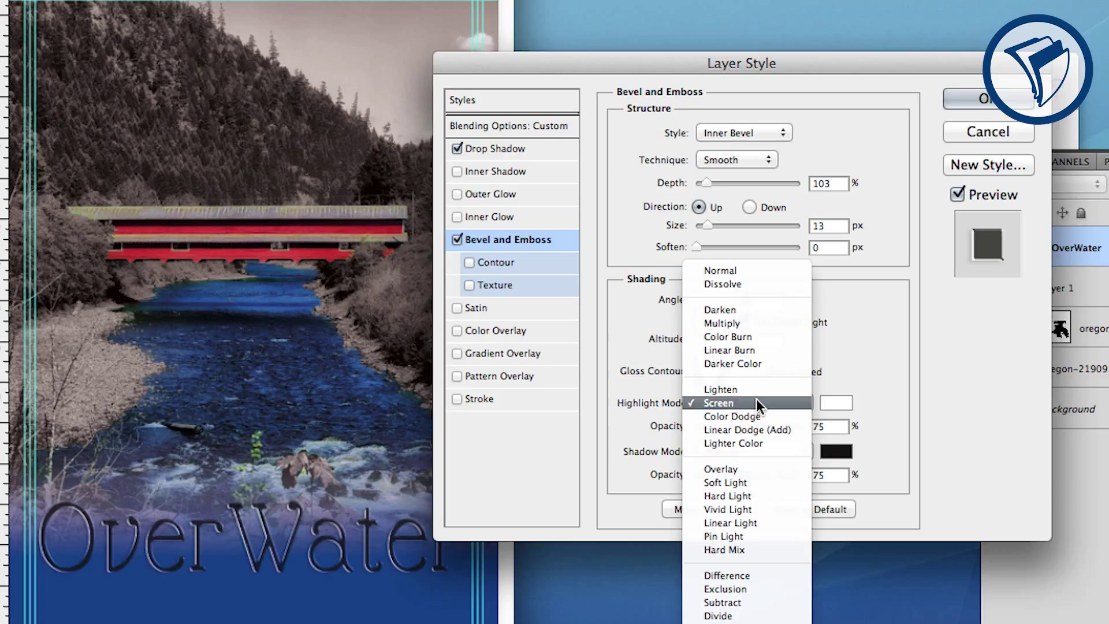
pyautogui.click(758, 427)
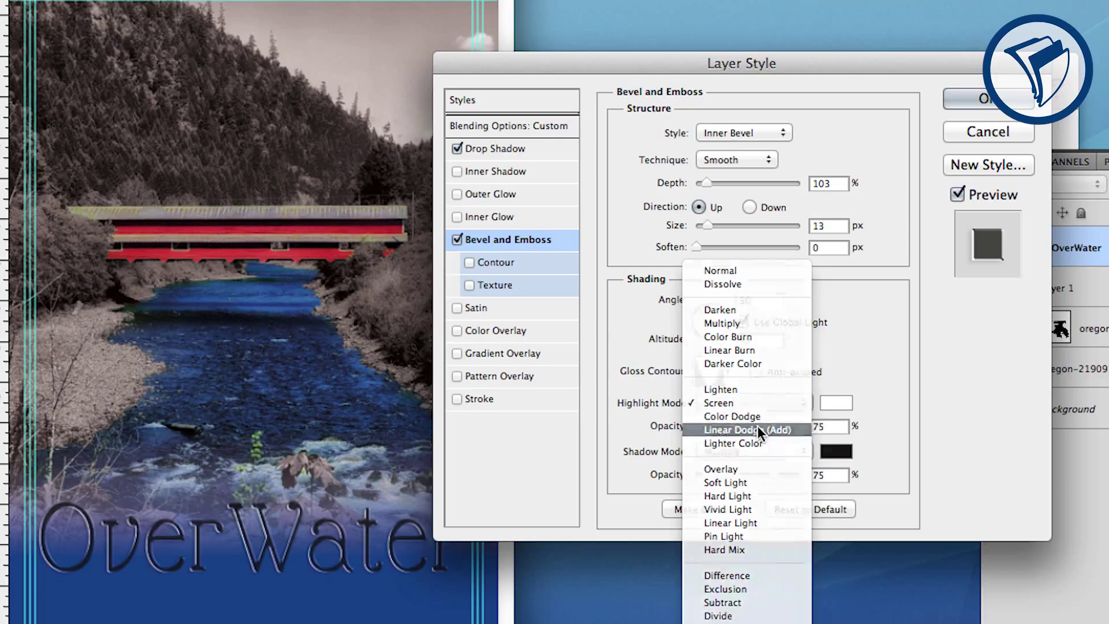
pyautogui.doubleClick(831, 424)
pyautogui.write('30')
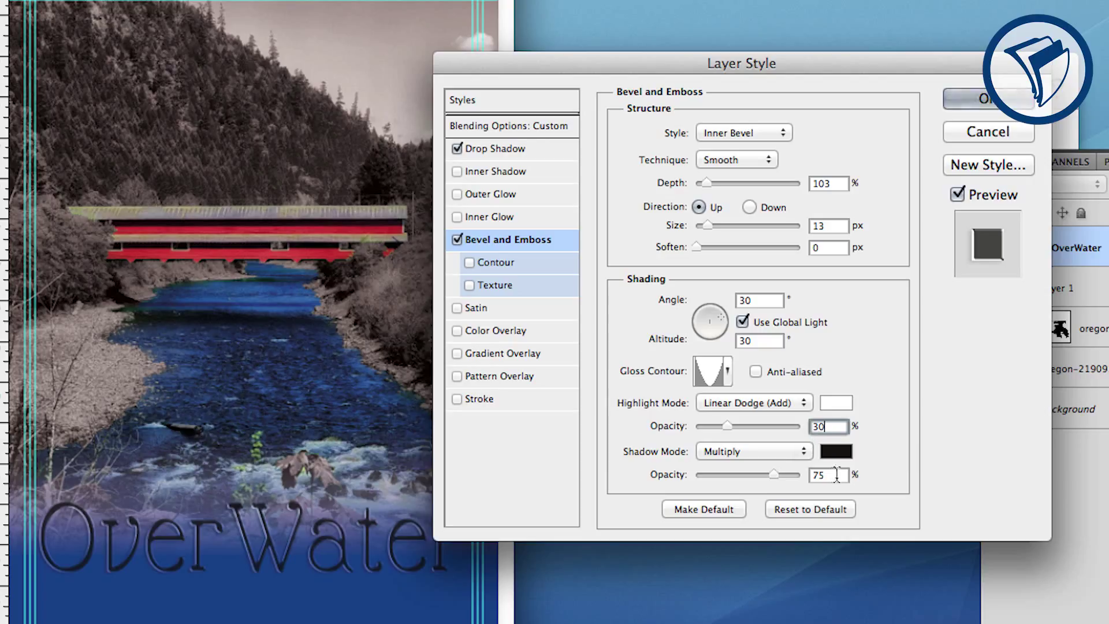
pyautogui.click(761, 454)
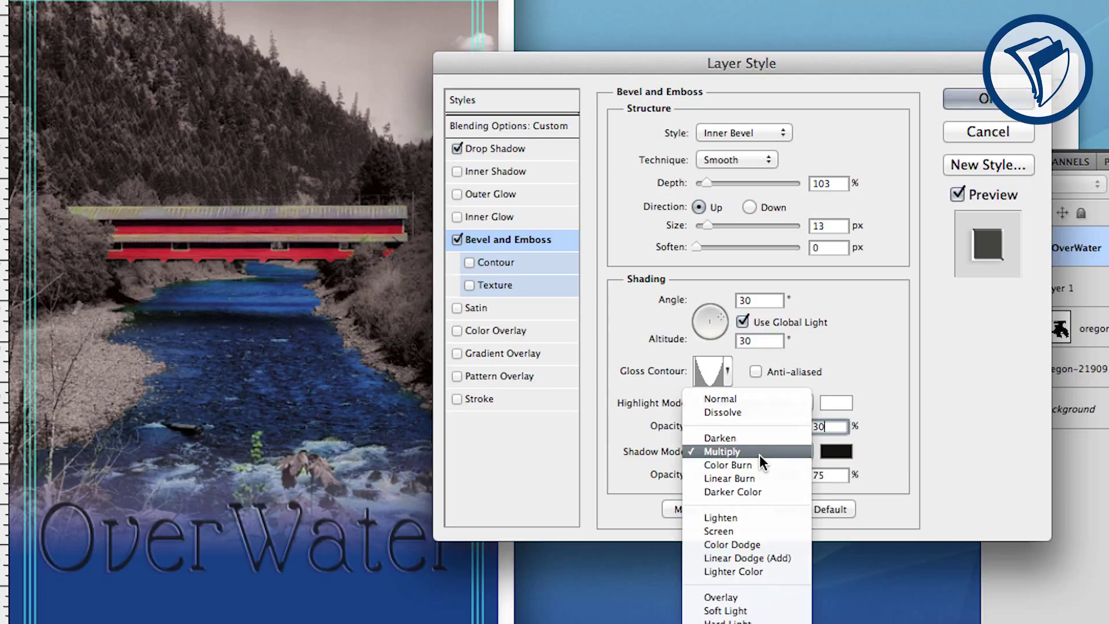
pyautogui.click(760, 477)
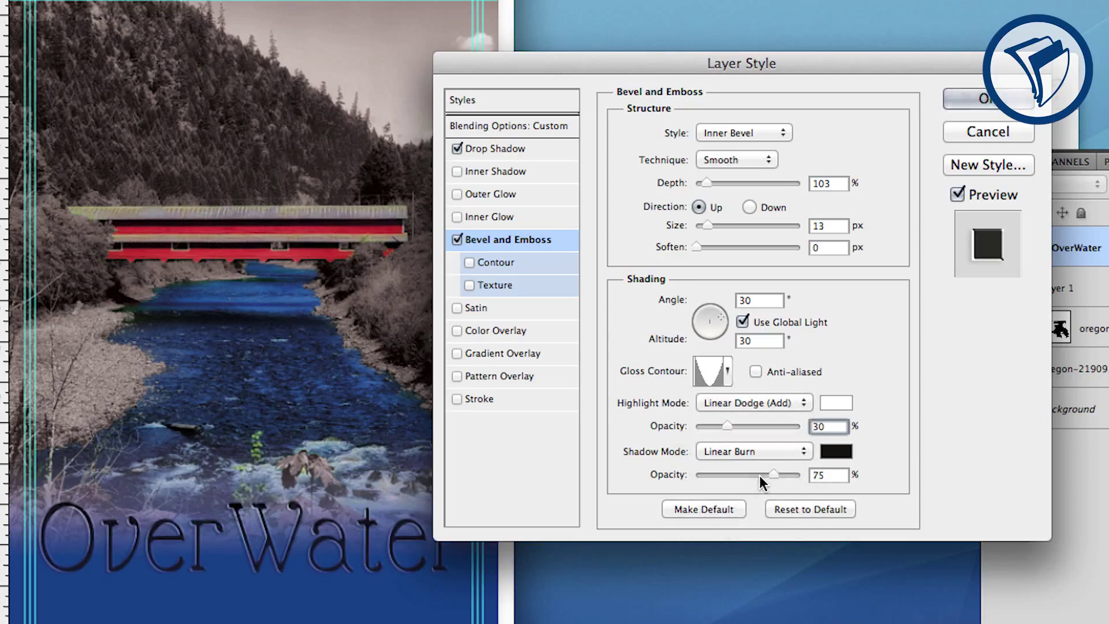
pyautogui.doubleClick(829, 475)
pyautogui.write('2')
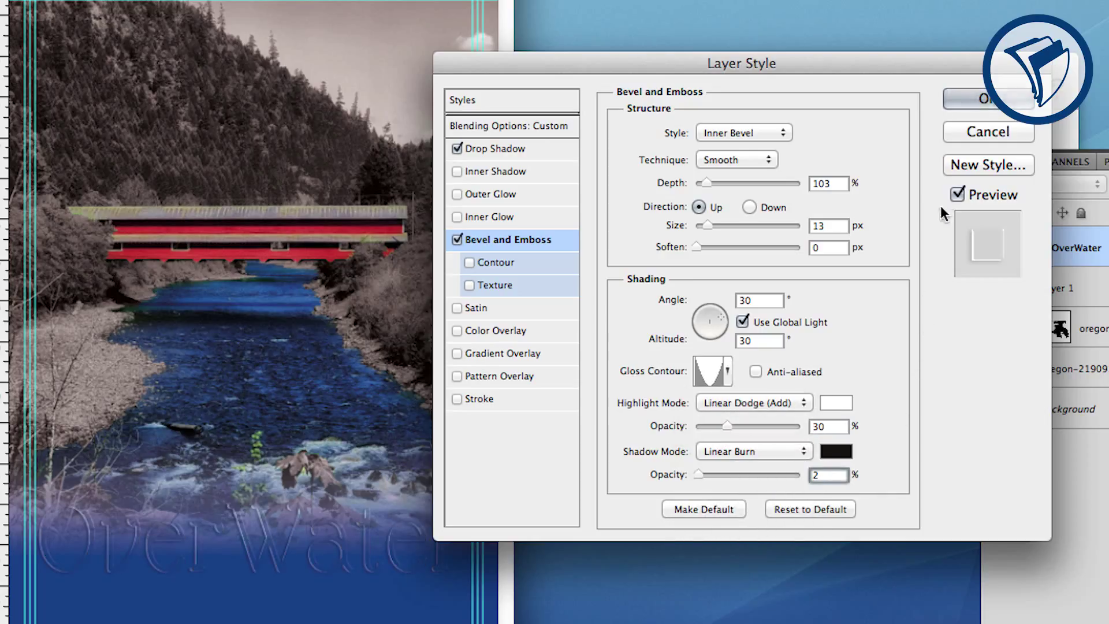
pyautogui.click(983, 105)
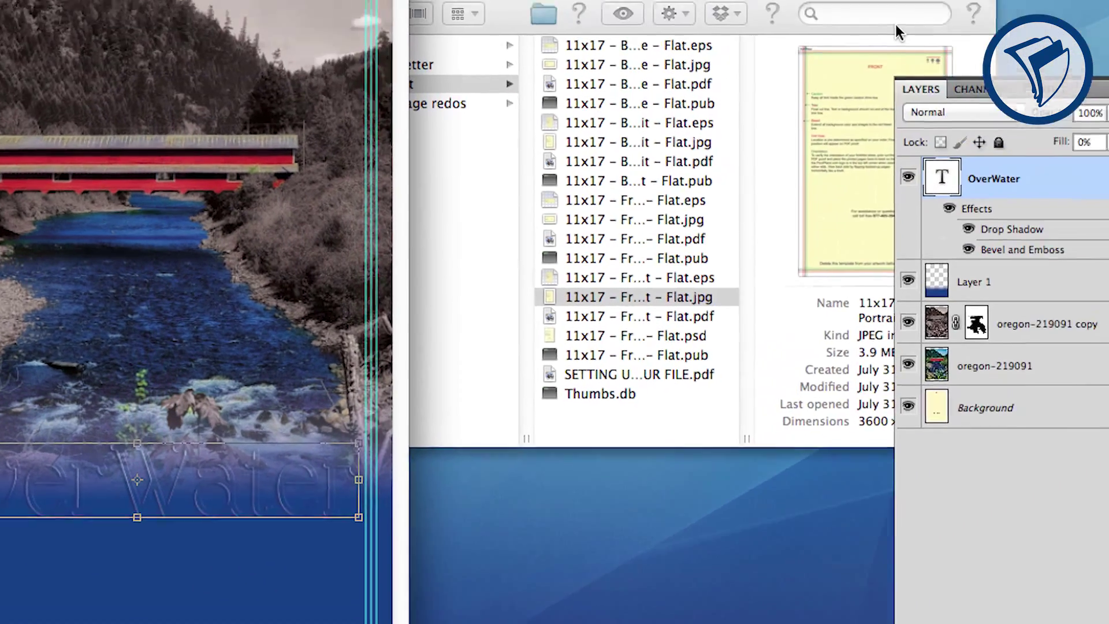
# Duplicate the OverWater layer with Cmd+J, clear the copy's layer style and set its fill to 0%
pyautogui.press('super+j')
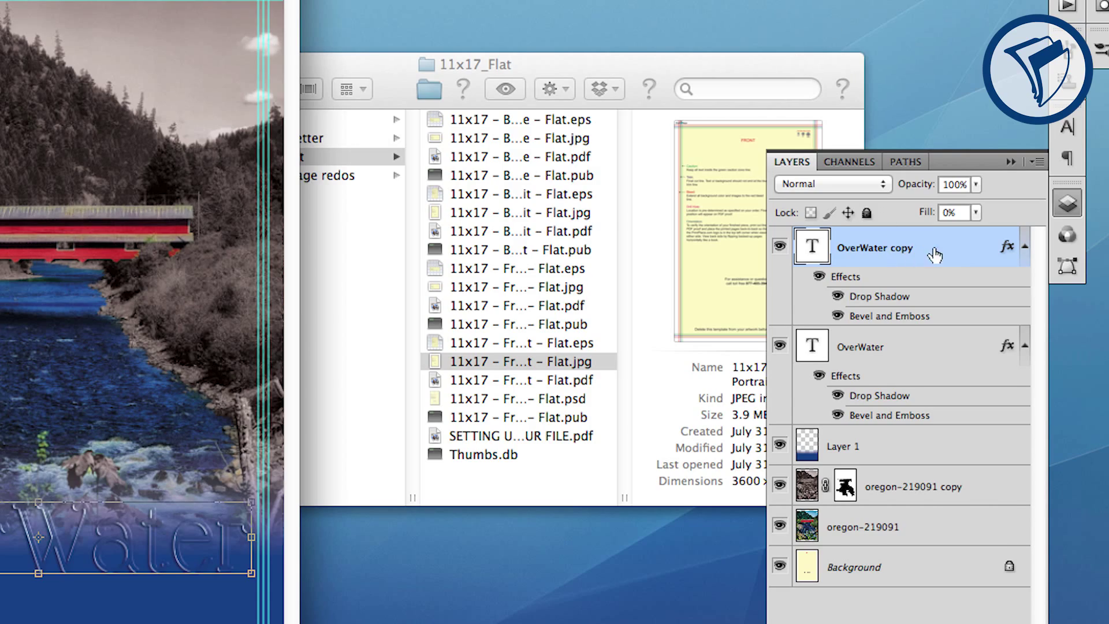
pyautogui.rightClick(955, 245)
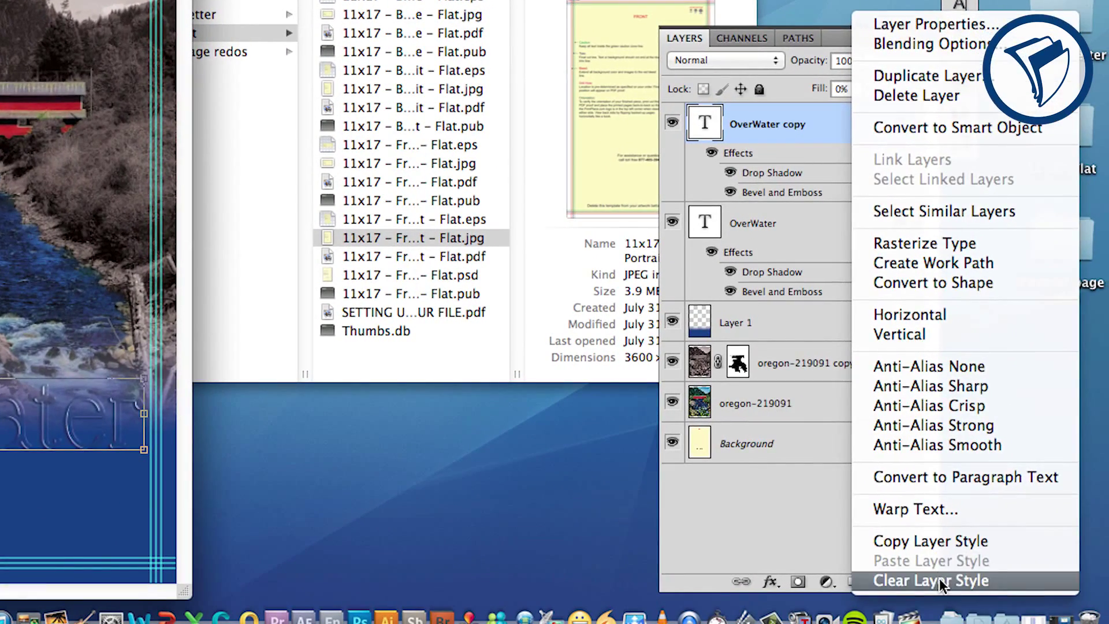
pyautogui.click(953, 605)
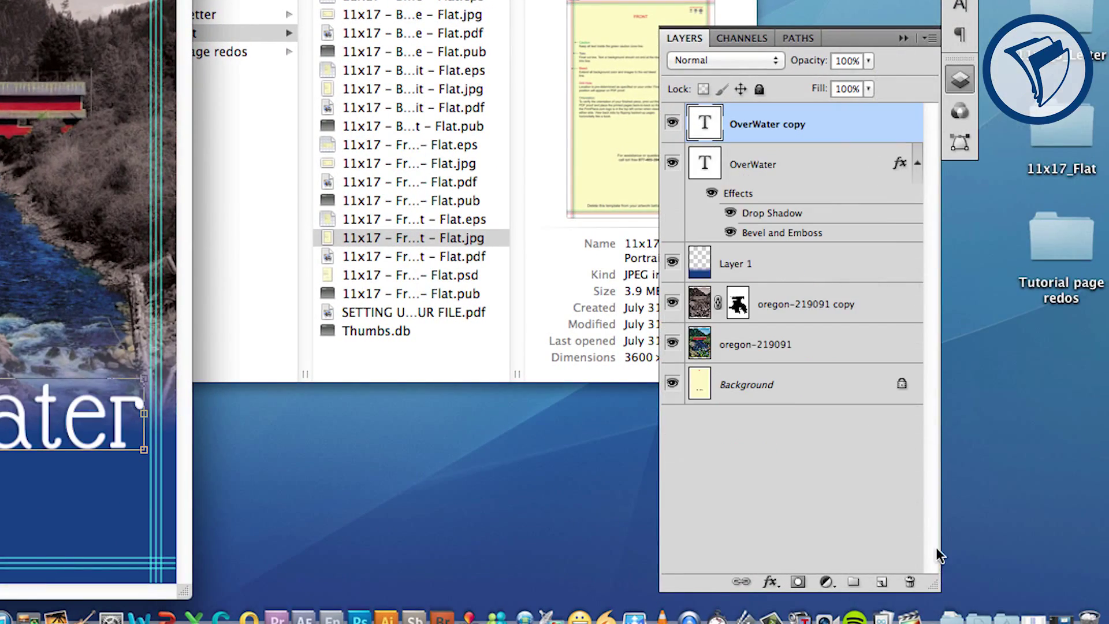
pyautogui.click(869, 89)
pyautogui.moveTo(869, 108); pyautogui.dragTo(758, 118)
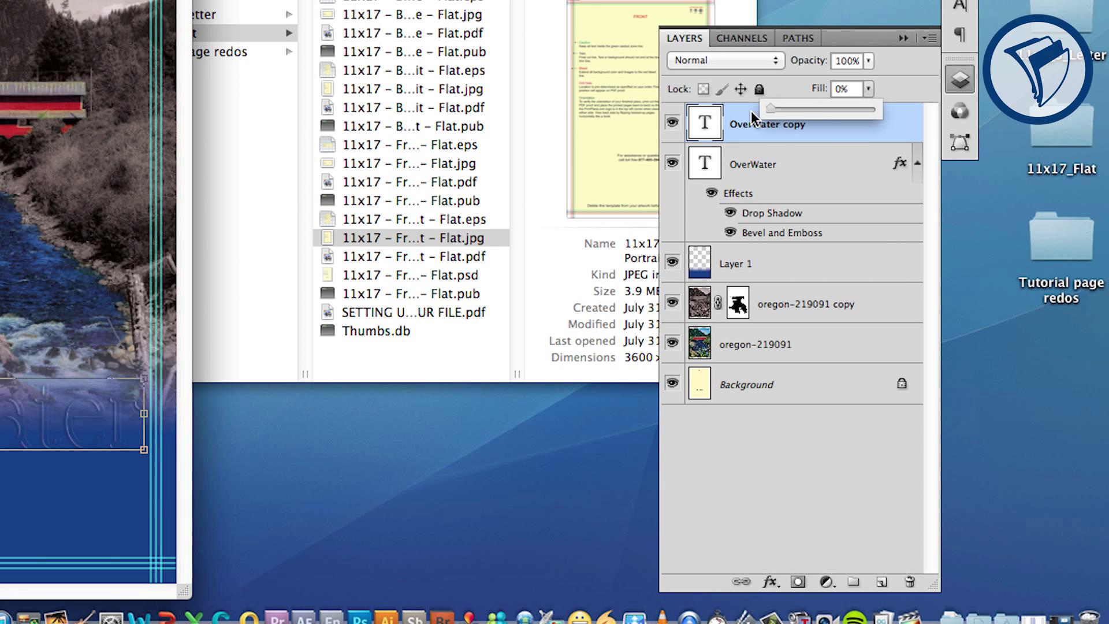
pyautogui.click(841, 143)
pyautogui.rightClick(900, 123)
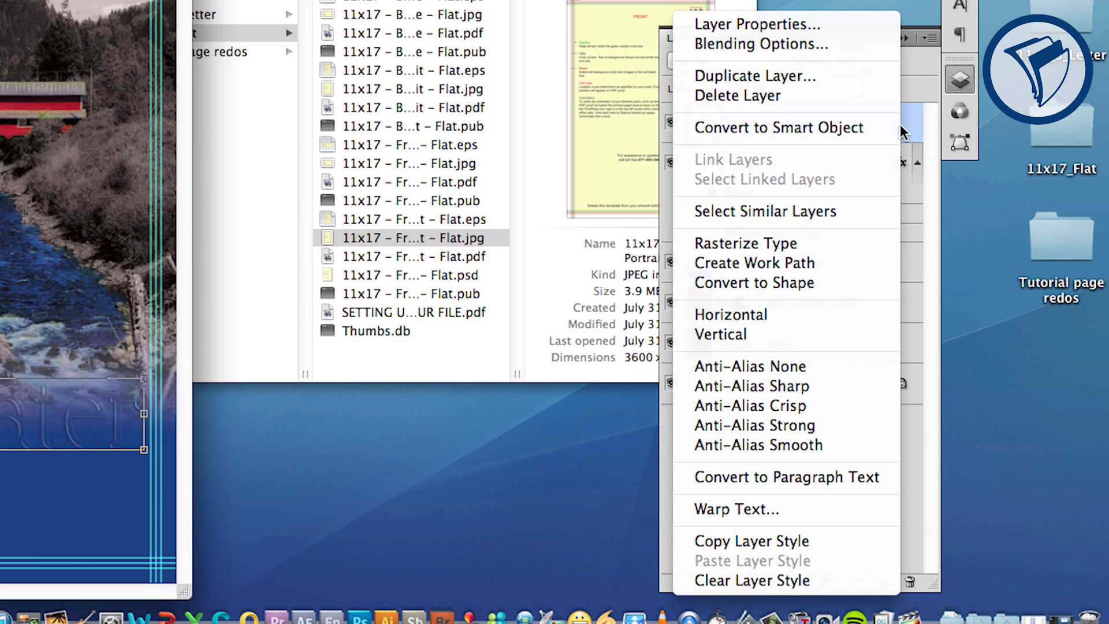
# Give the OverWater copy a Linear Burn inner shadow at 25% opacity, 15 px distance, 15 px size
pyautogui.click(829, 46)
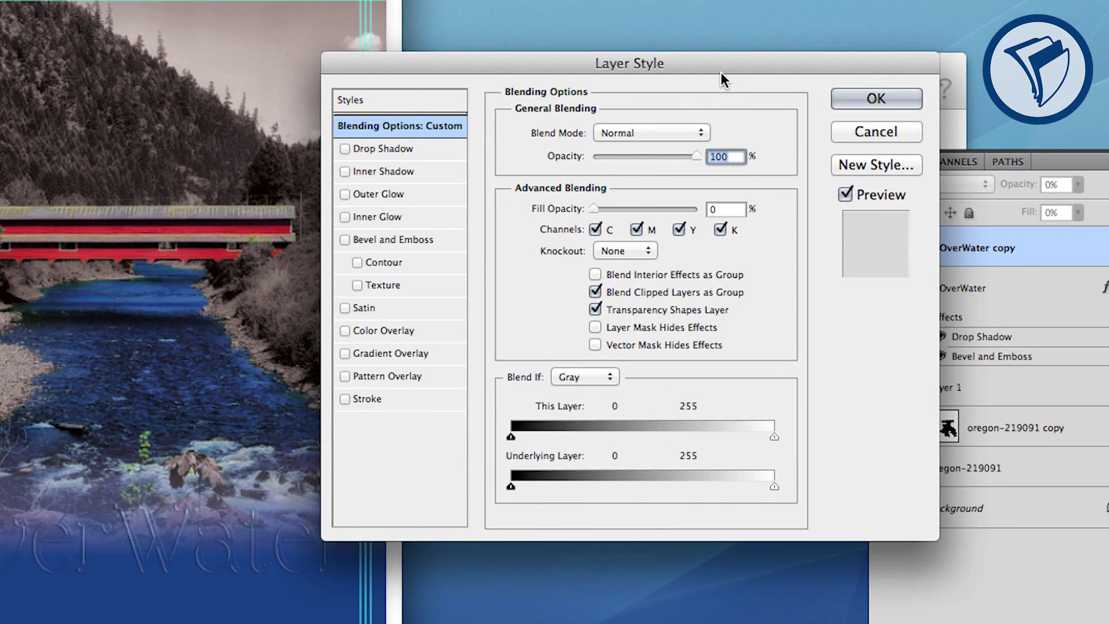
pyautogui.moveTo(721, 71); pyautogui.dragTo(859, 63)
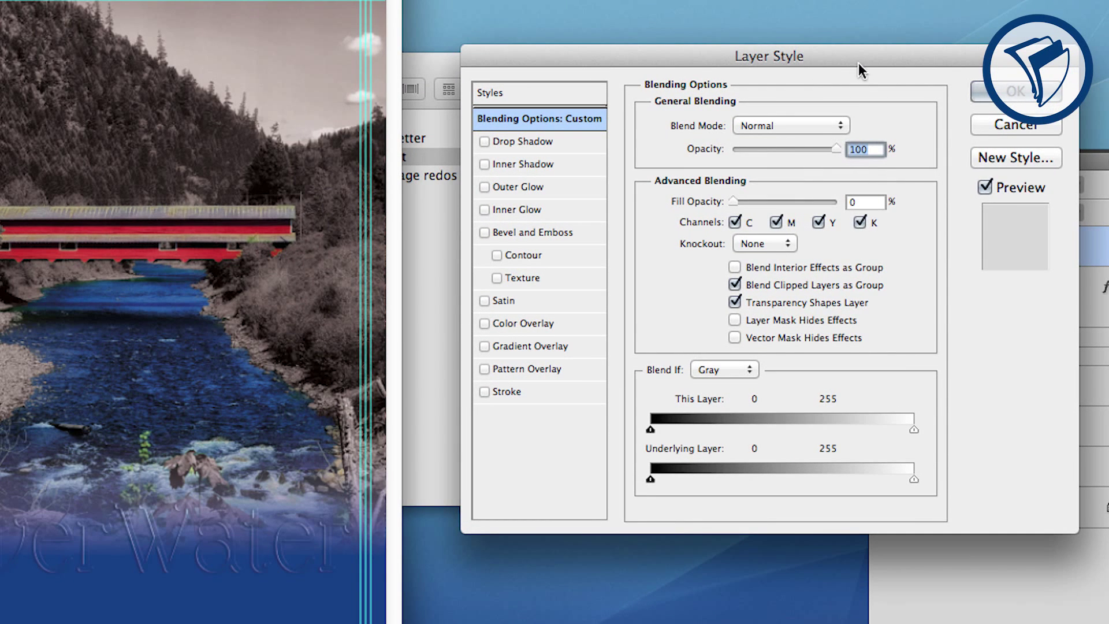
pyautogui.click(540, 162)
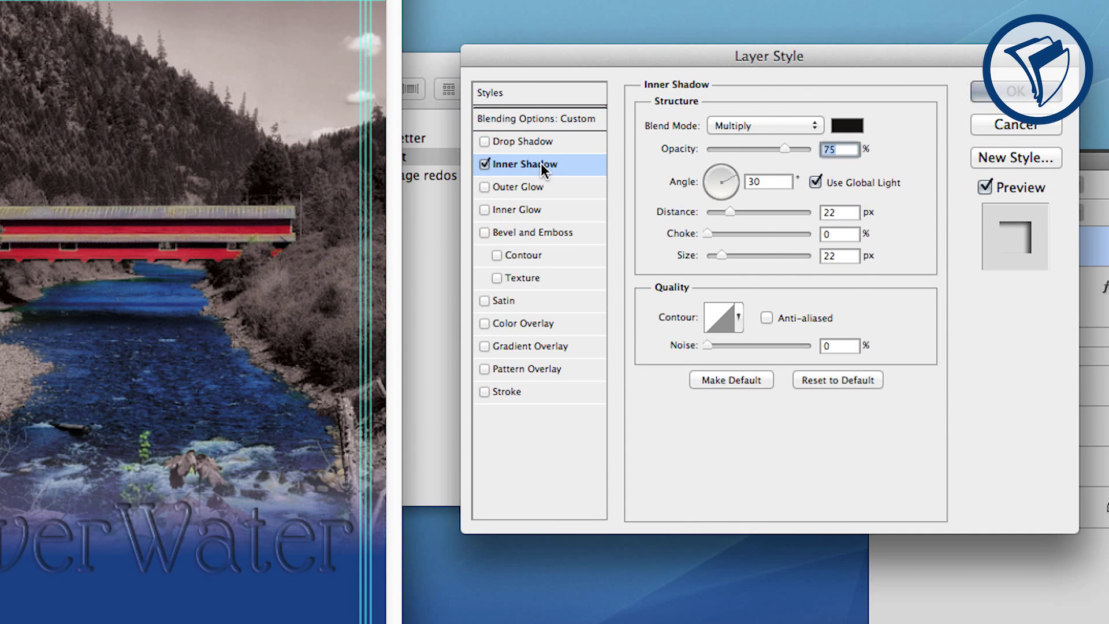
pyautogui.click(738, 120)
pyautogui.click(744, 150)
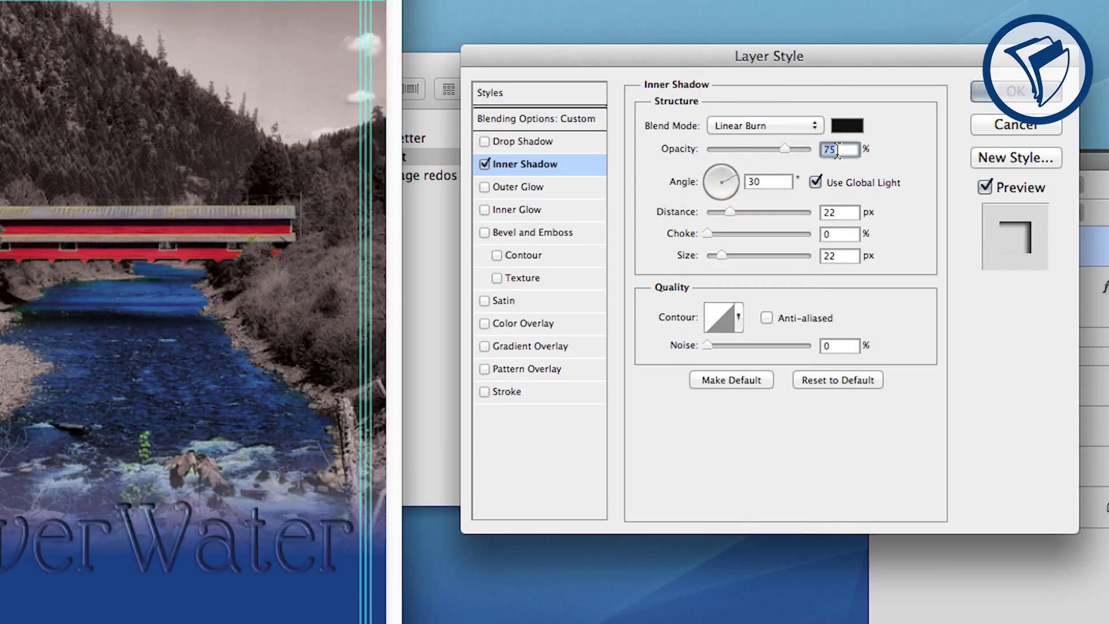
pyautogui.write('25')
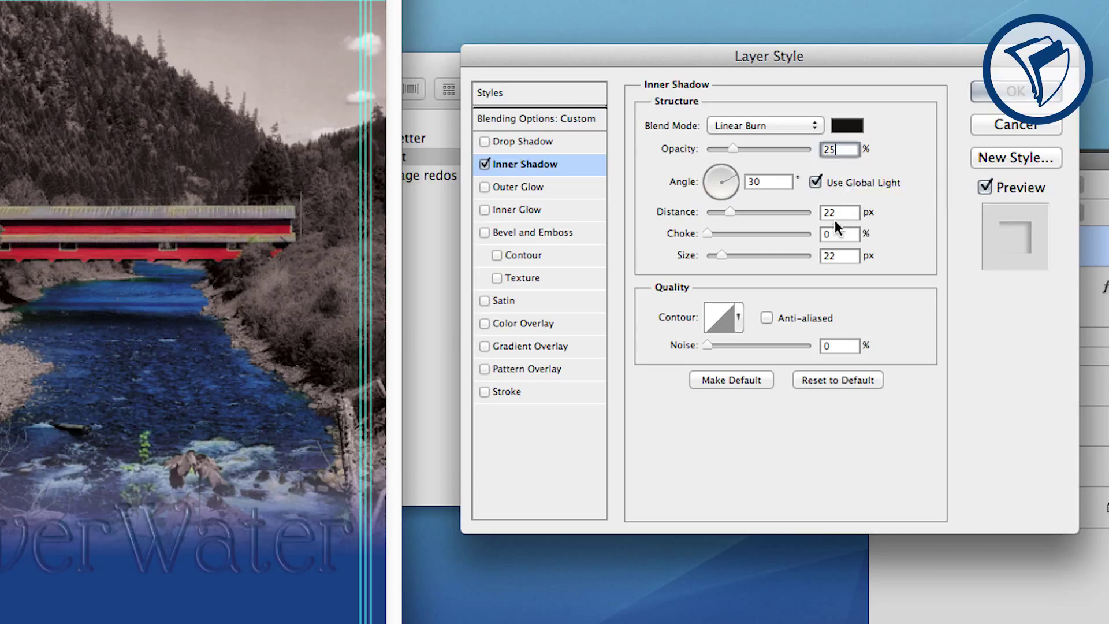
pyautogui.doubleClick(832, 214)
pyautogui.write('15')
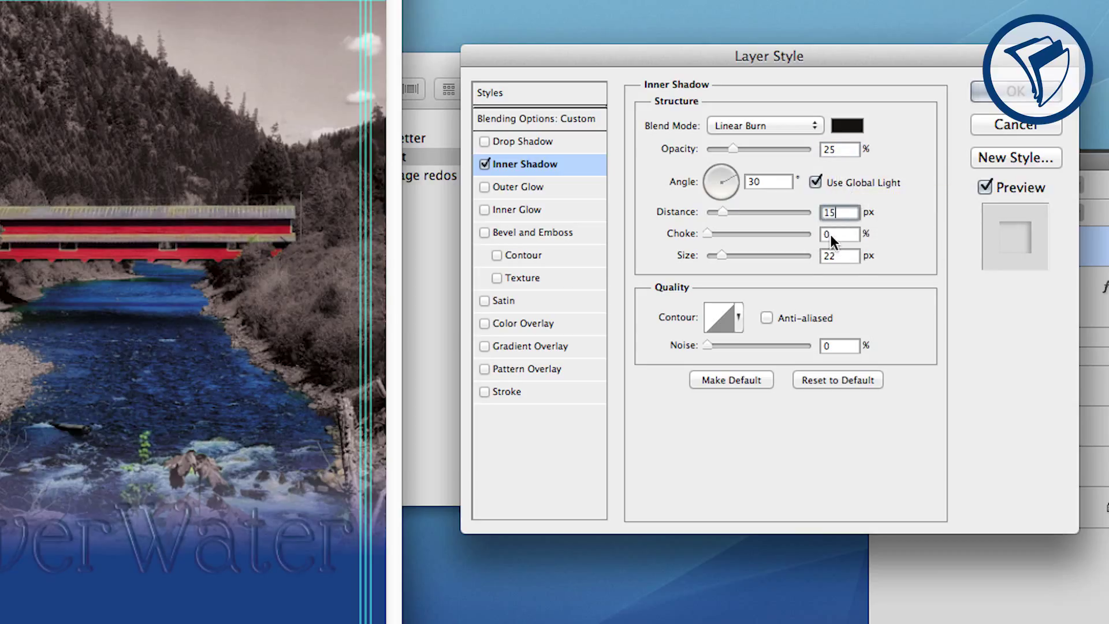
pyautogui.doubleClick(832, 256)
pyautogui.write('15')
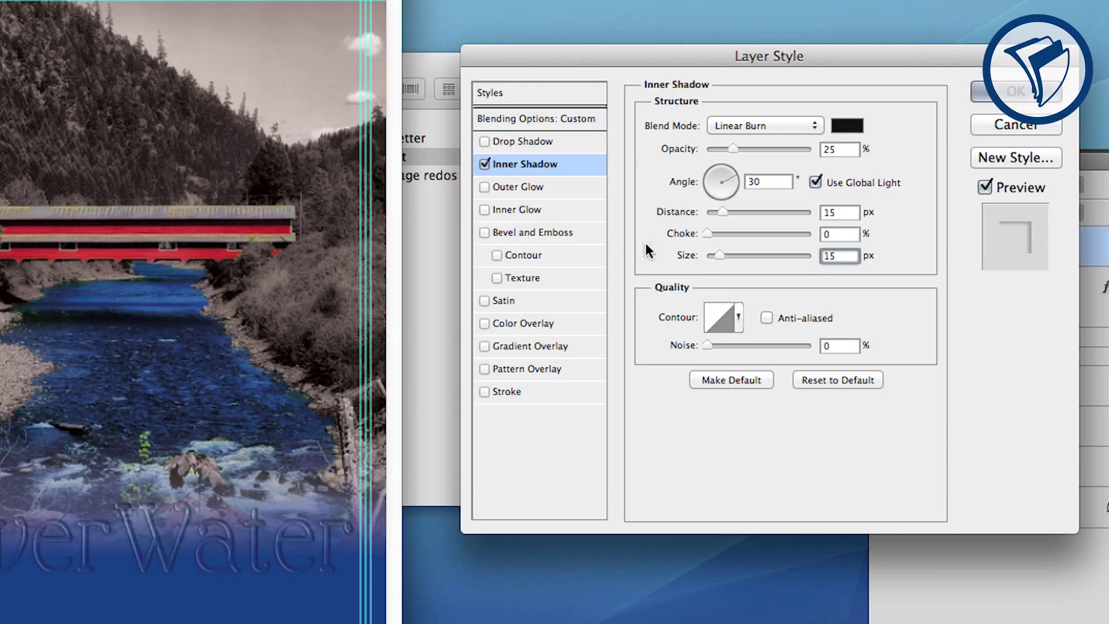
# Add an Inner Glow to the copy with its size set to 15 px
pyautogui.click(530, 211)
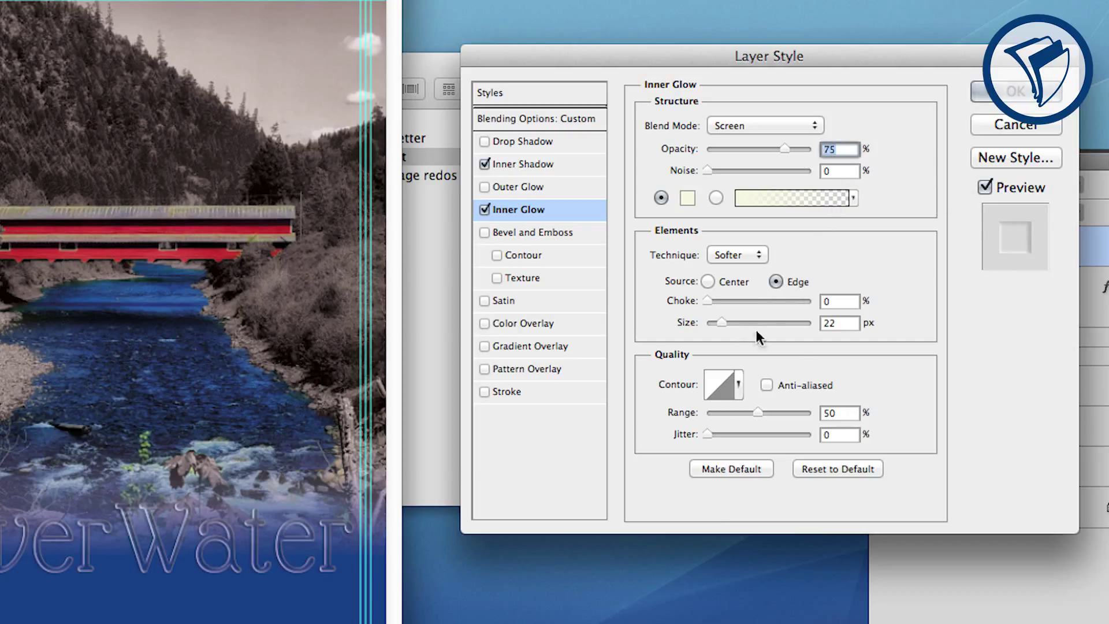
pyautogui.doubleClick(838, 323)
pyautogui.write('15')
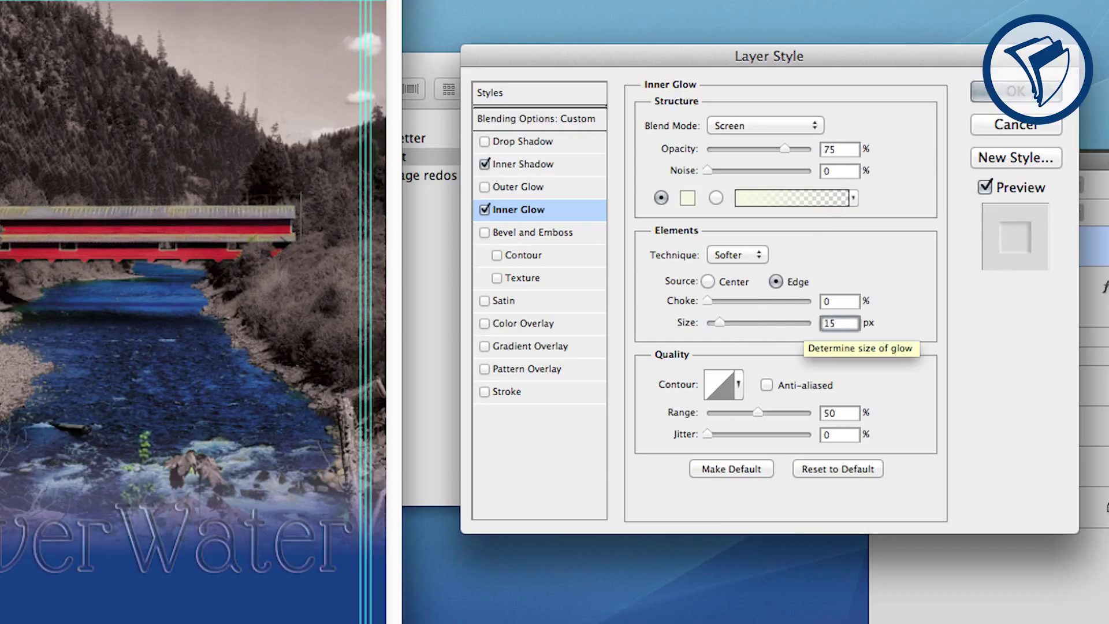
# Enable Bevel and Emboss on the copy with depth 103, size 13 and a Cone gloss contour
pyautogui.click(560, 233)
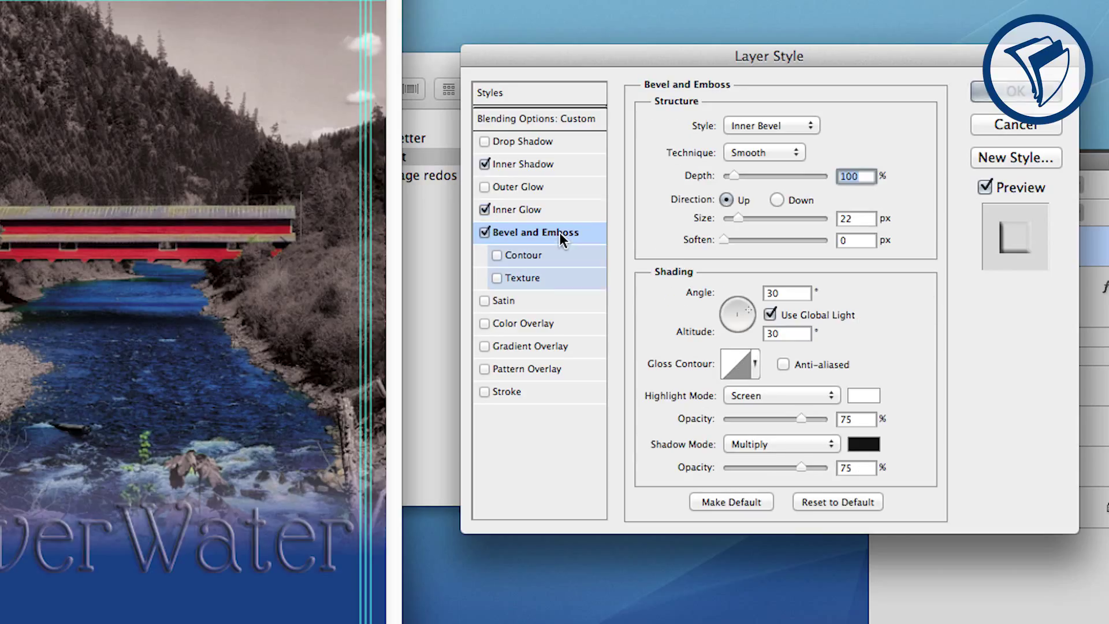
pyautogui.write('103')
pyautogui.doubleClick(867, 220)
pyautogui.write('13')
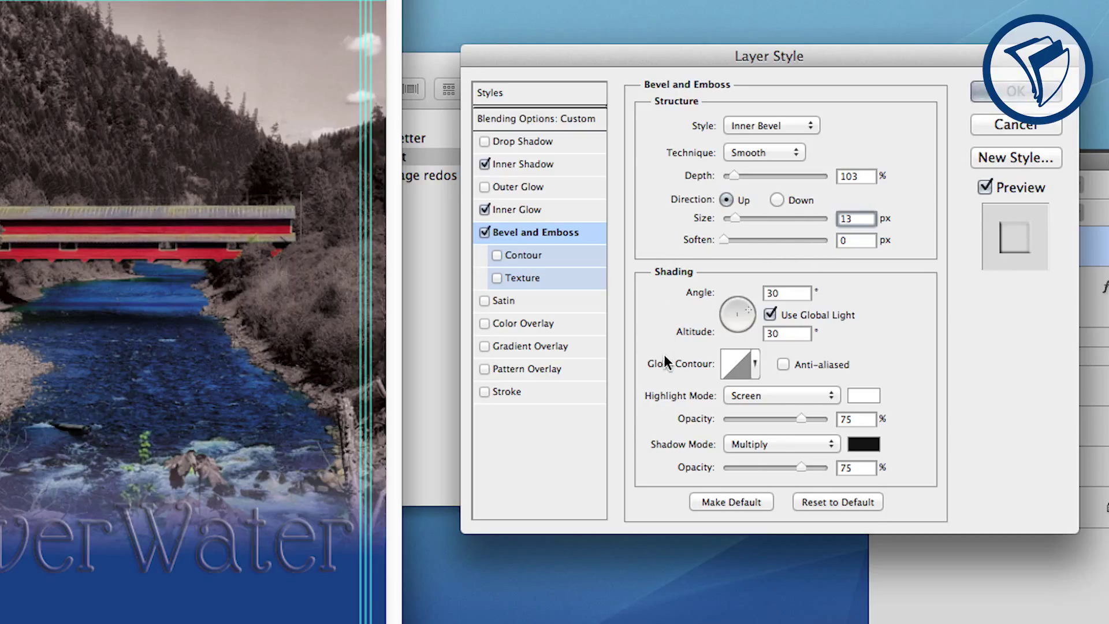
pyautogui.click(756, 364)
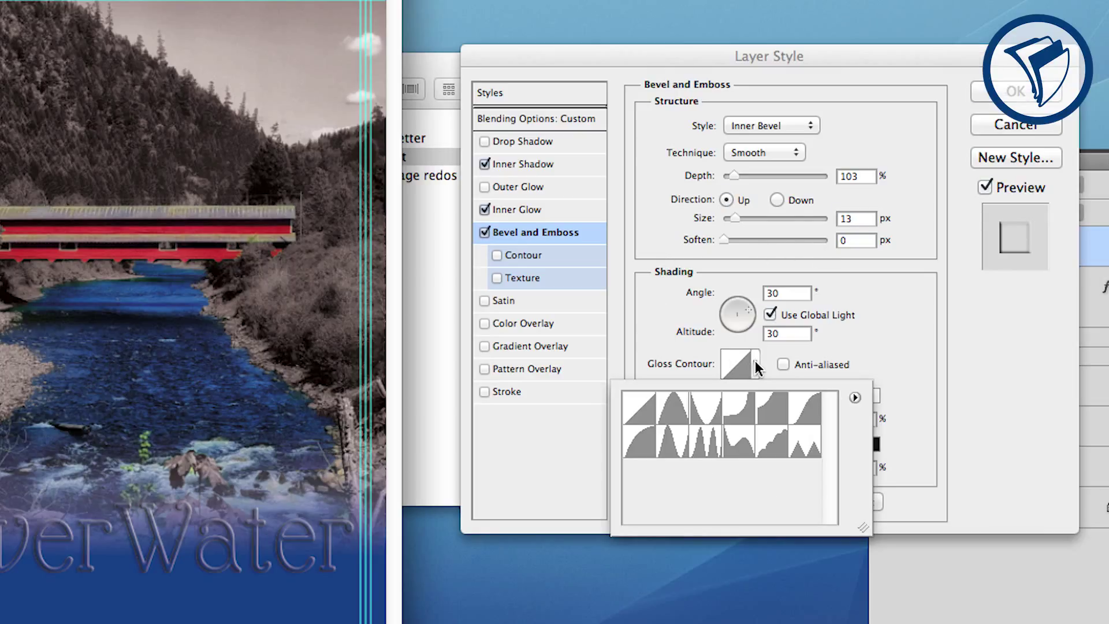
pyautogui.click(679, 419)
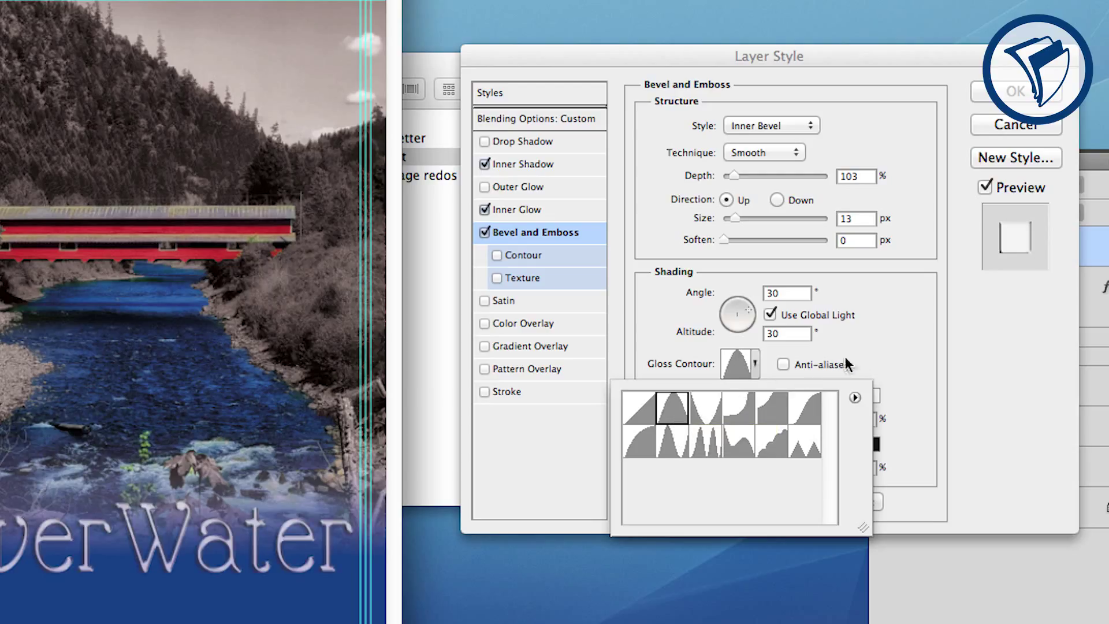
pyautogui.click(892, 338)
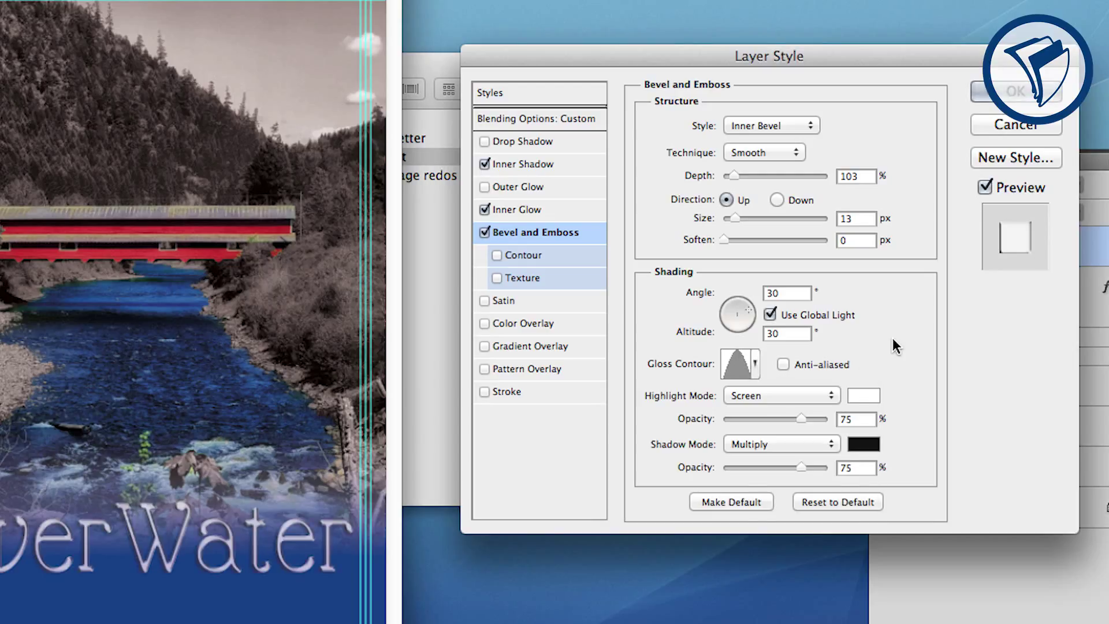
# Set the bevel highlight to Color Dodge 4% and shadow to Linear Burn 10%, then apply the style
pyautogui.click(820, 395)
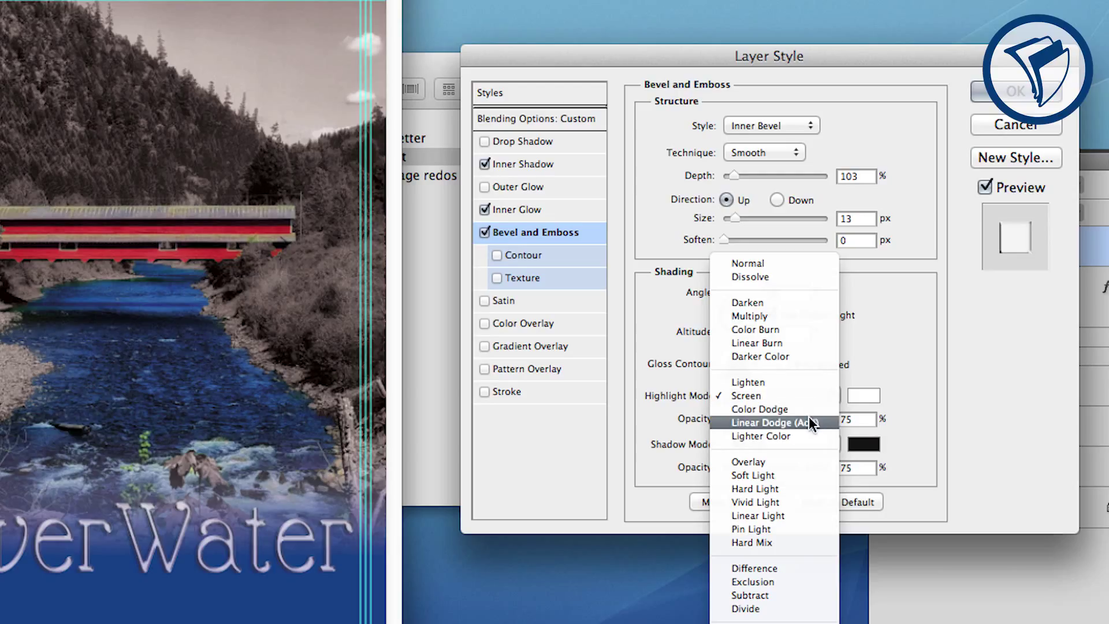
pyautogui.click(808, 409)
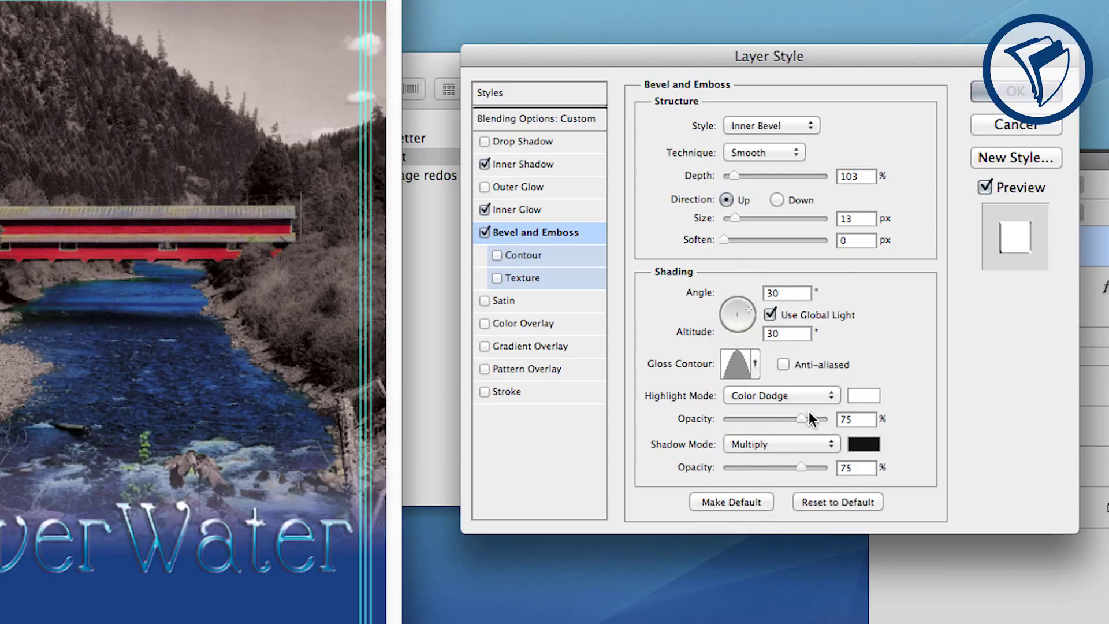
pyautogui.click(845, 419)
pyautogui.write('4')
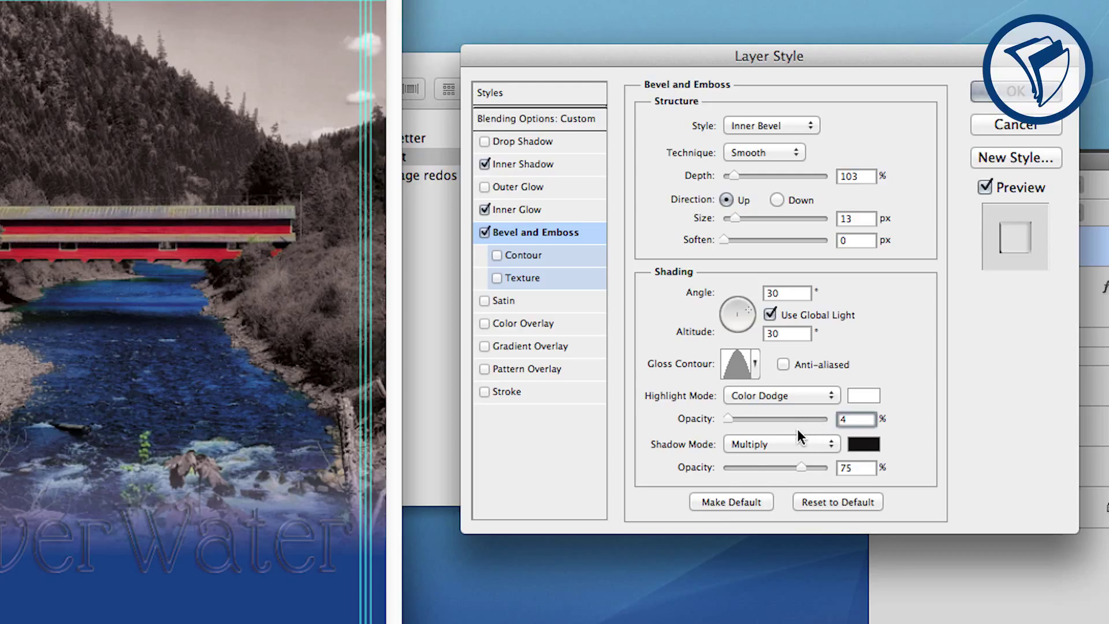
pyautogui.click(796, 444)
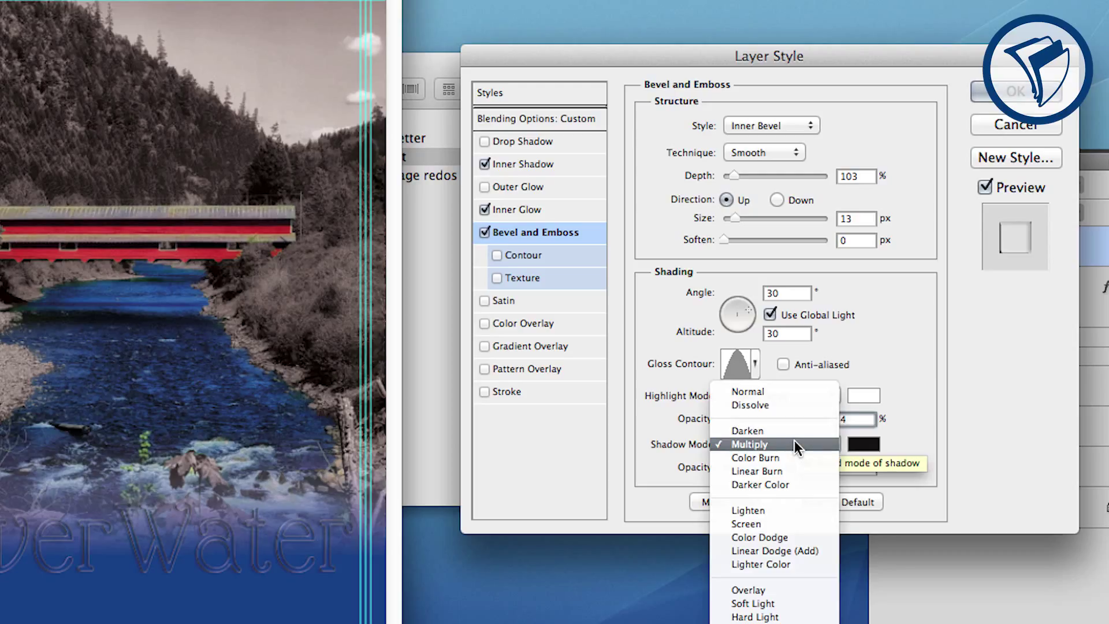
pyautogui.click(792, 470)
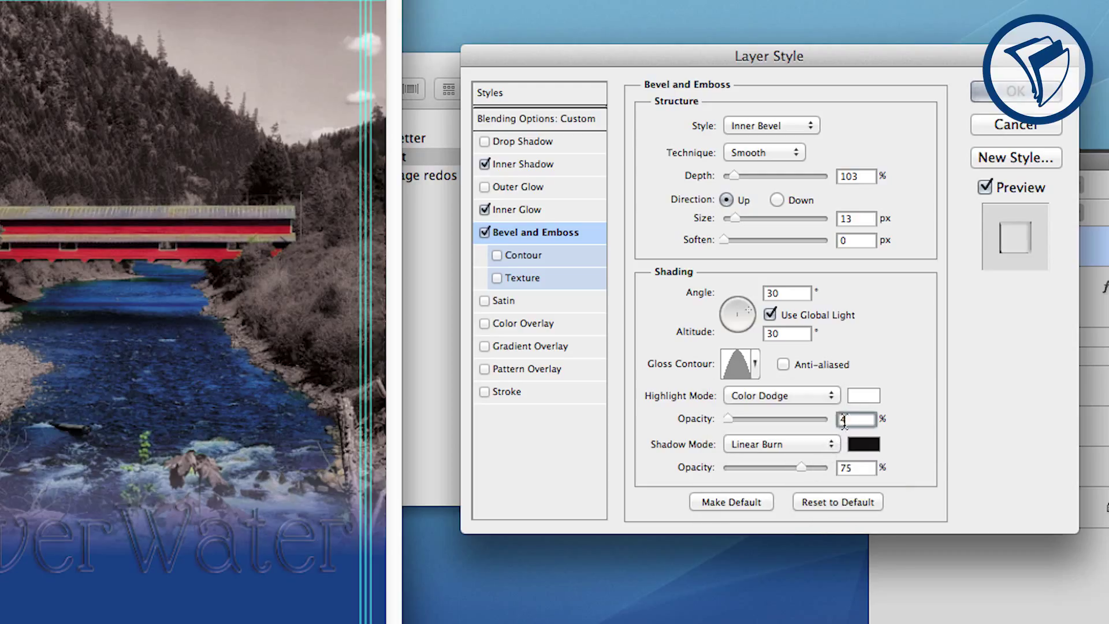
pyautogui.press('Tab')
pyautogui.write('10')
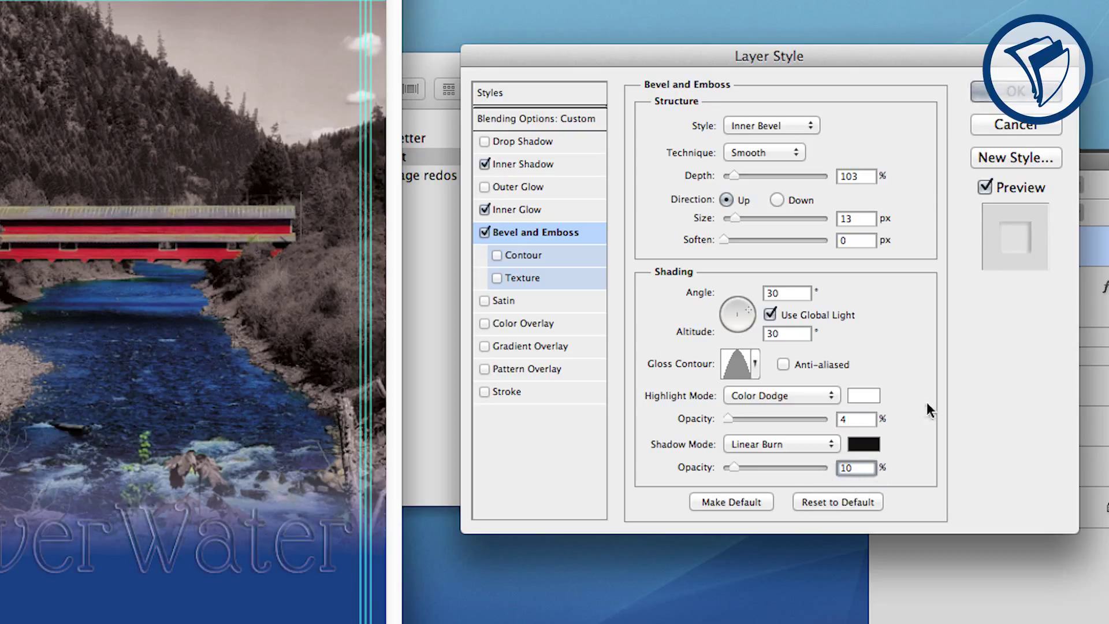
pyautogui.click(1017, 95)
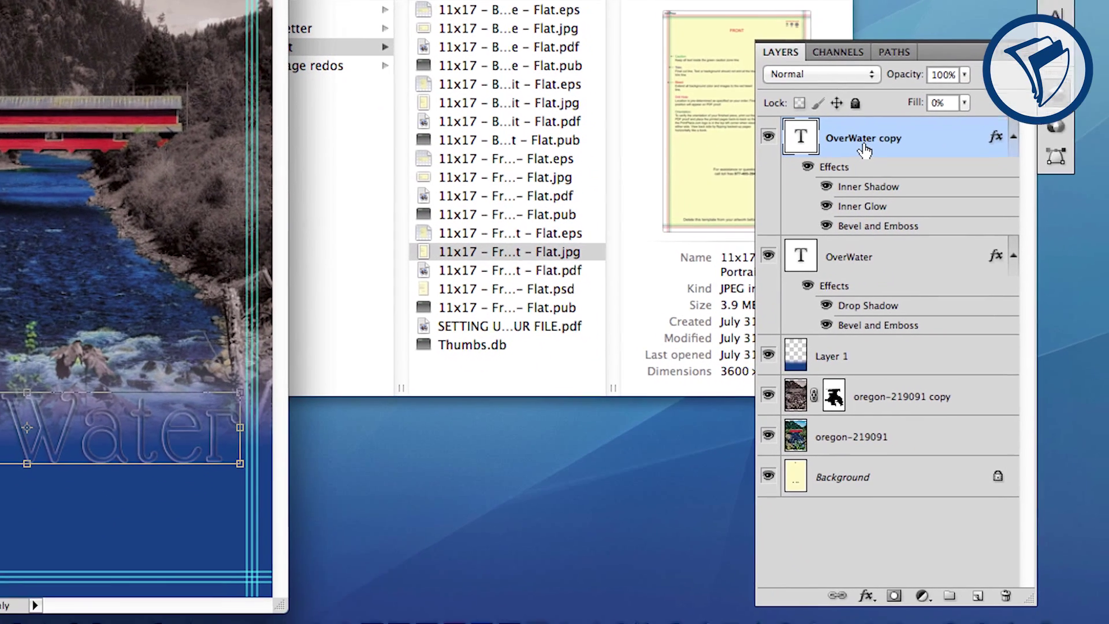
# Duplicate the copy into OverWater copy 2, clear its layer style and set its fill to 0%
pyautogui.press('super+j')
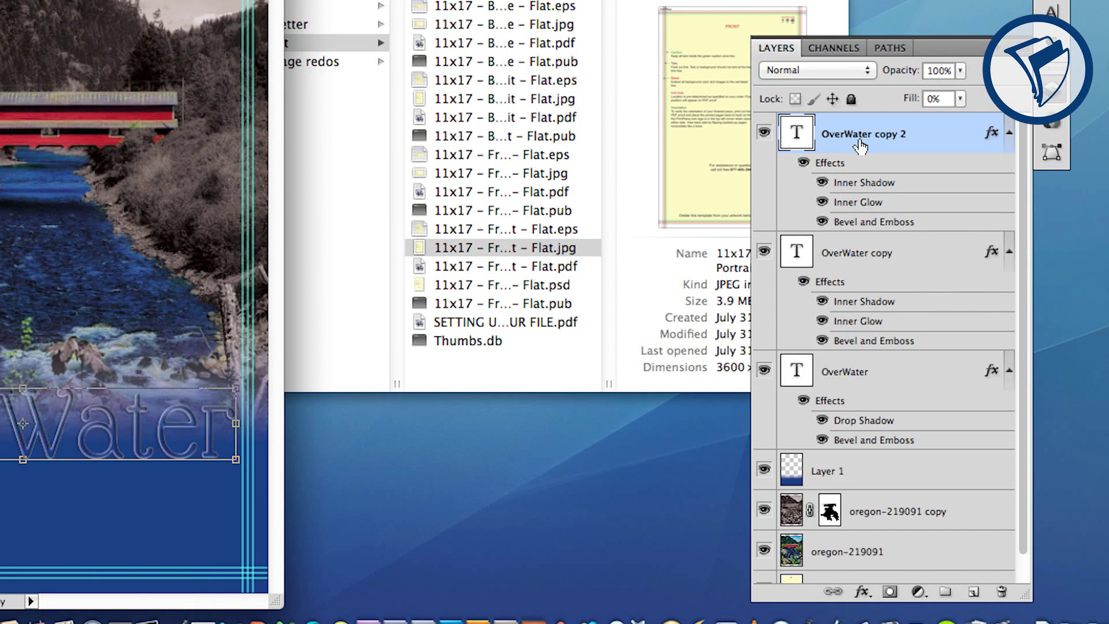
pyautogui.rightClick(950, 142)
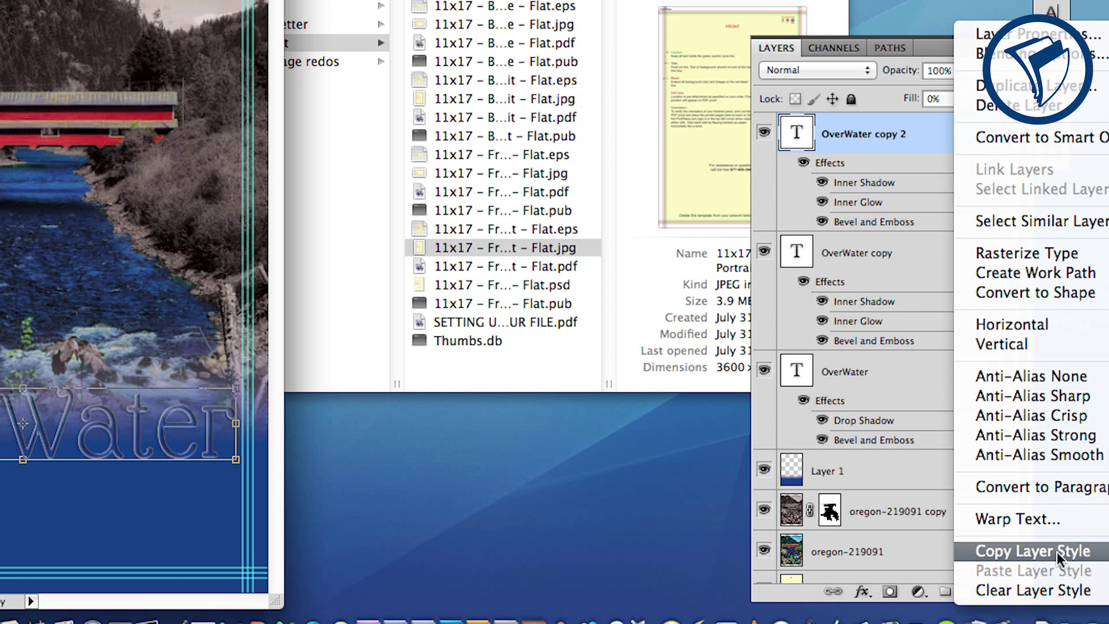
pyautogui.click(1061, 591)
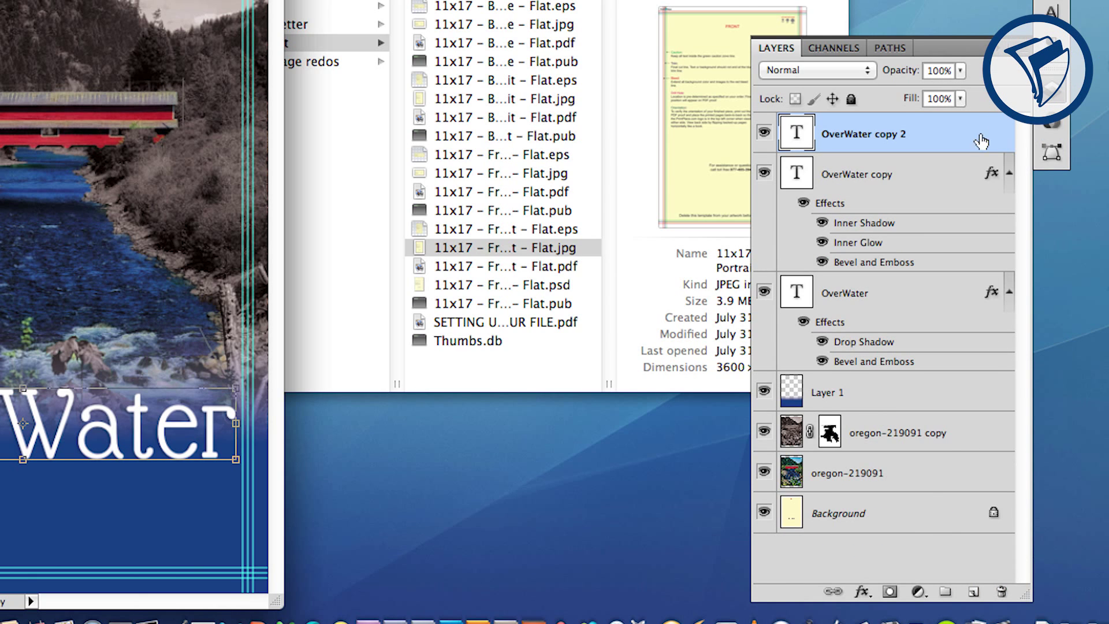
pyautogui.click(960, 98)
pyautogui.moveTo(966, 119); pyautogui.dragTo(862, 120)
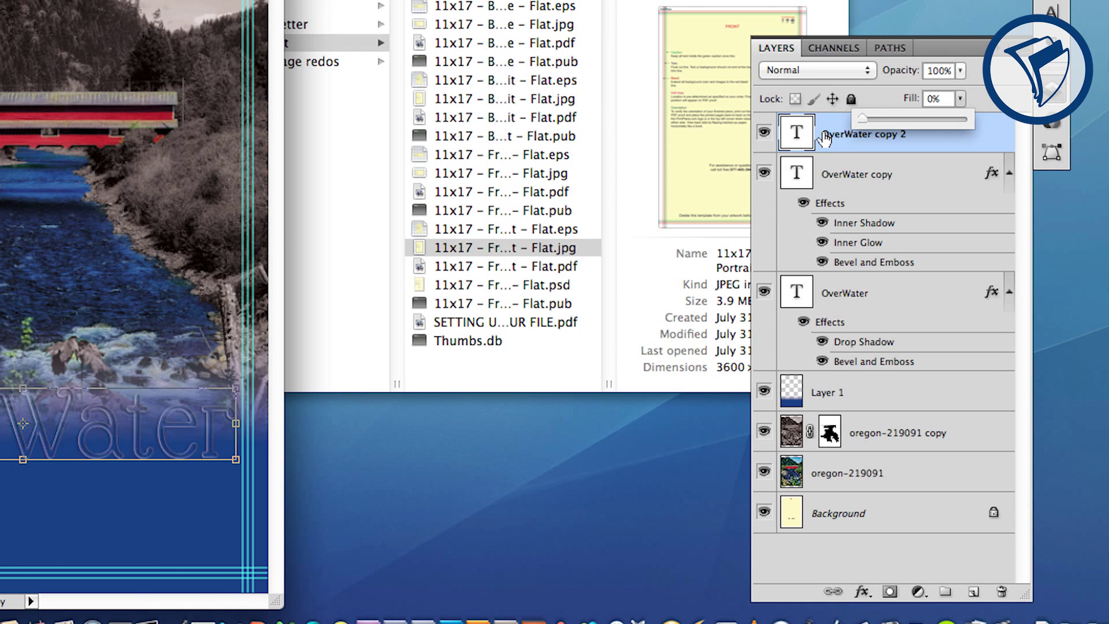
# Bring up the Blending Options for OverWater copy 2, moved aside to keep the headline visible
pyautogui.rightClick(990, 138)
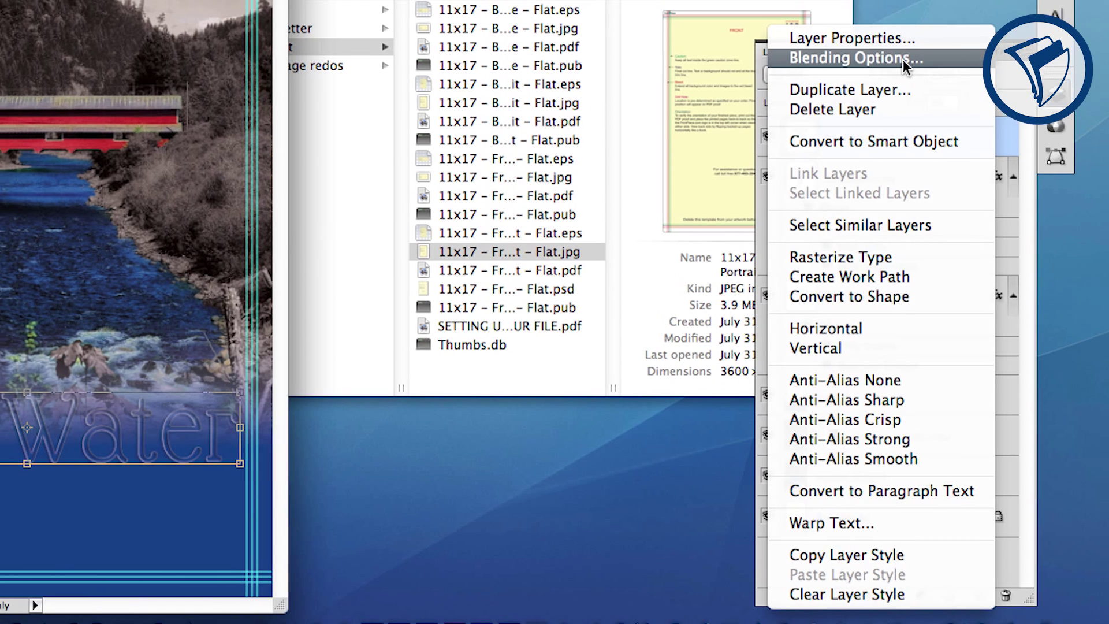
pyautogui.click(903, 55)
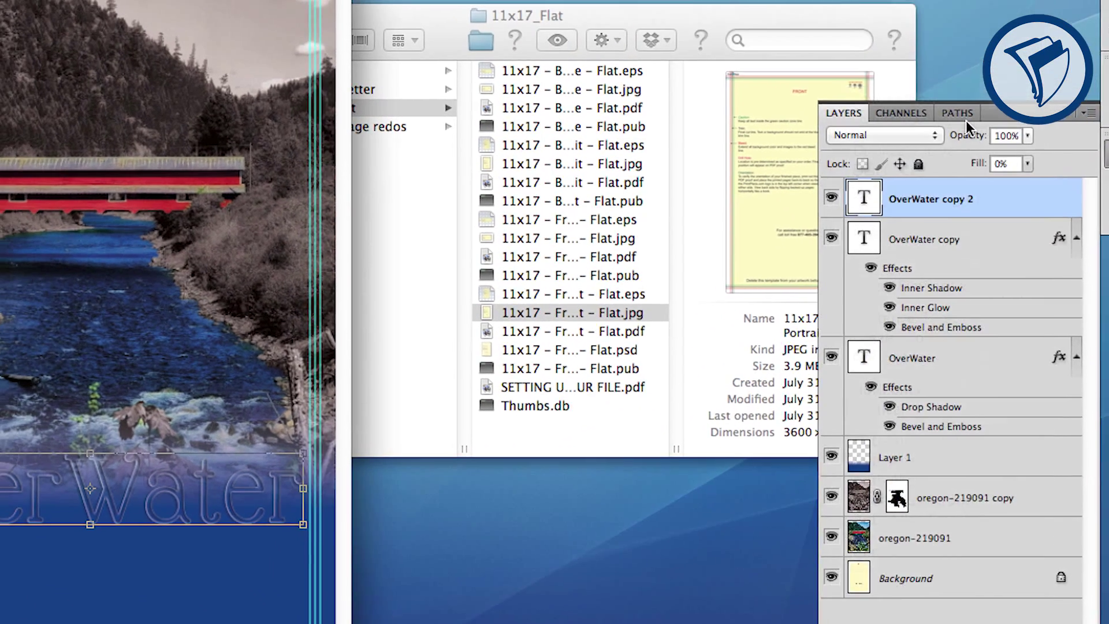
pyautogui.moveTo(812, 48); pyautogui.dragTo(730, 47)
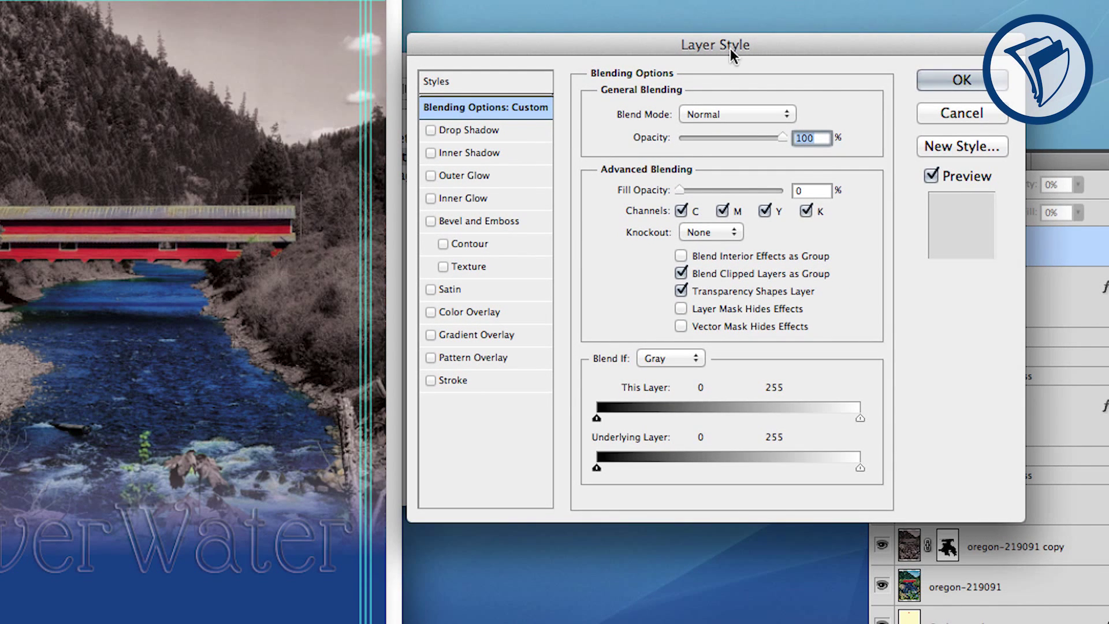
# Add a drop shadow without global light, at 0° angle, 6 px distance and 9 px size
pyautogui.click(483, 127)
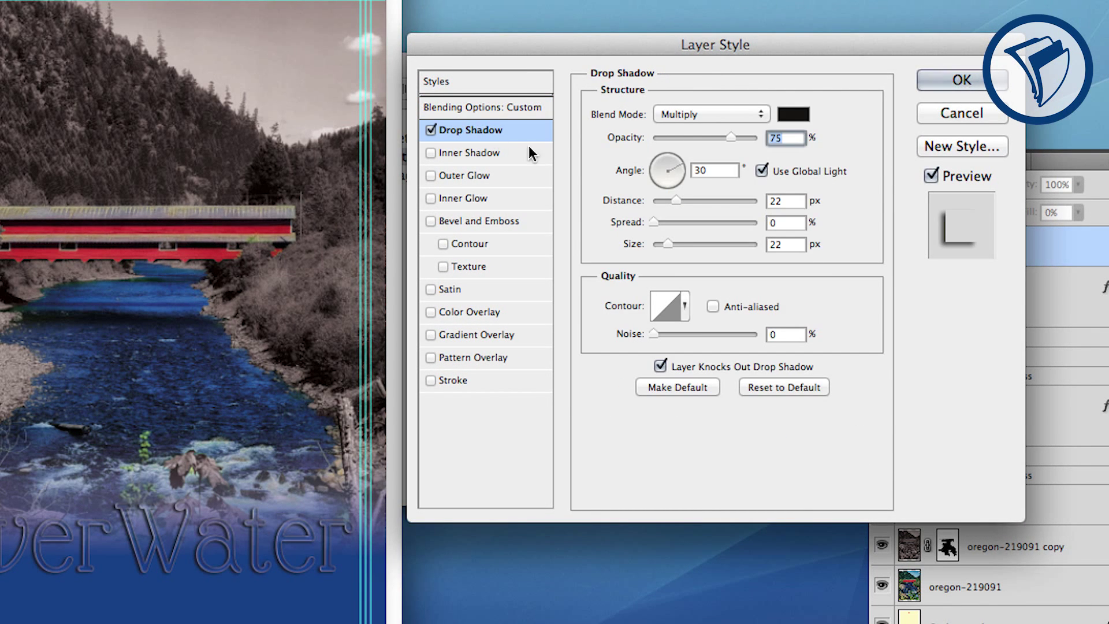
pyautogui.click(763, 171)
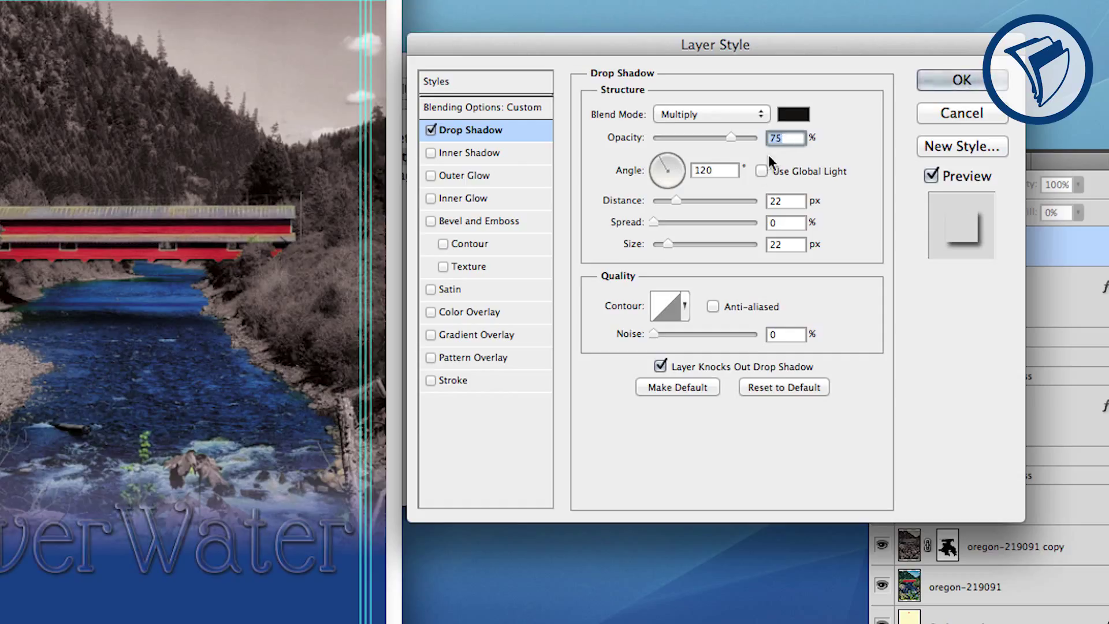
pyautogui.click(705, 174)
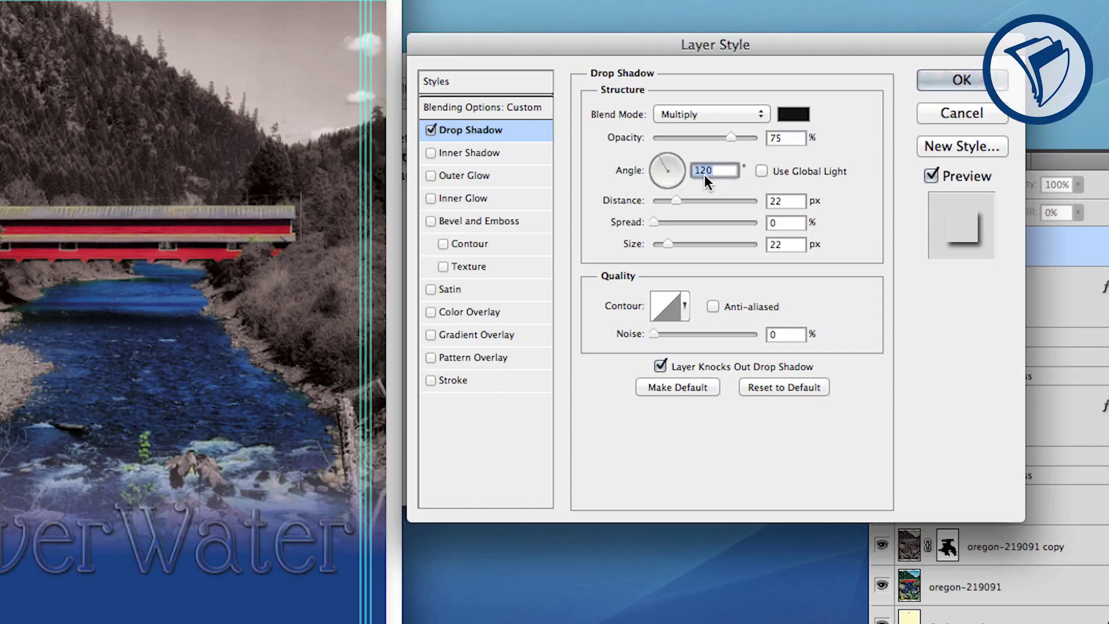
pyautogui.write('0')
pyautogui.press('Tab')
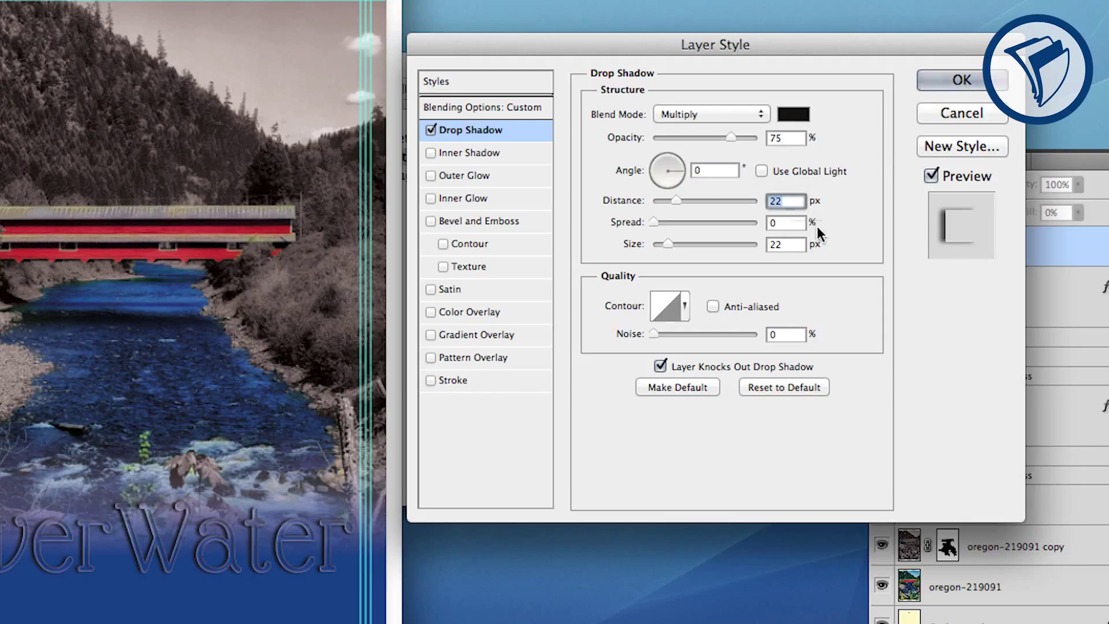
pyautogui.write('6')
pyautogui.press('Tab')
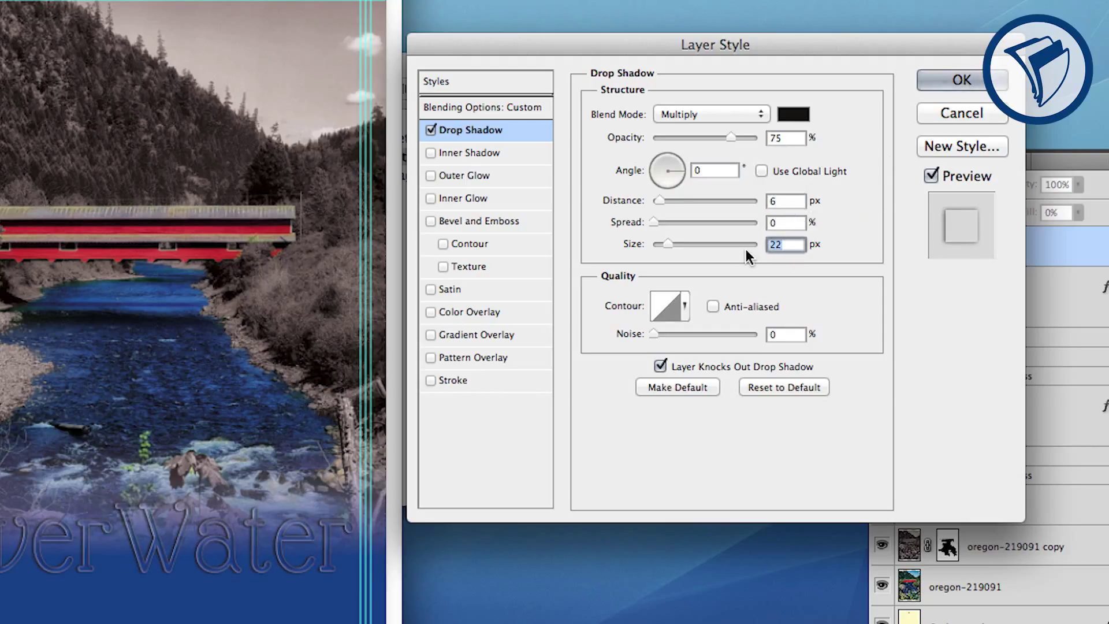
pyautogui.write('9')
# Add a 25% Linear Dodge (Add) inner shadow with tight distance and size and a rising-curve contour
pyautogui.click(487, 155)
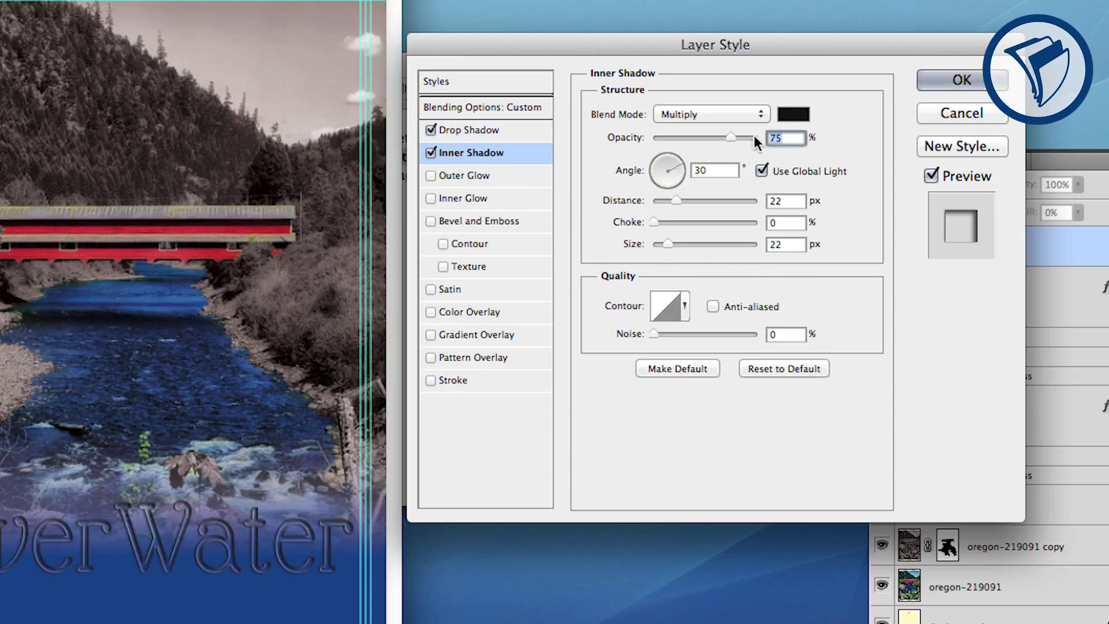
pyautogui.click(735, 114)
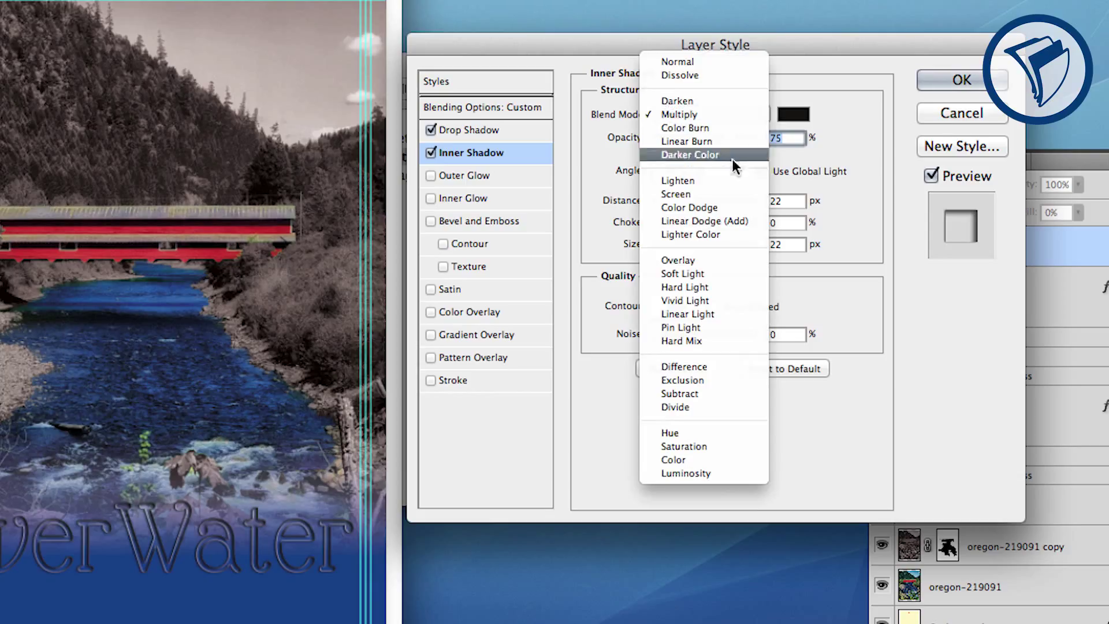
pyautogui.click(731, 220)
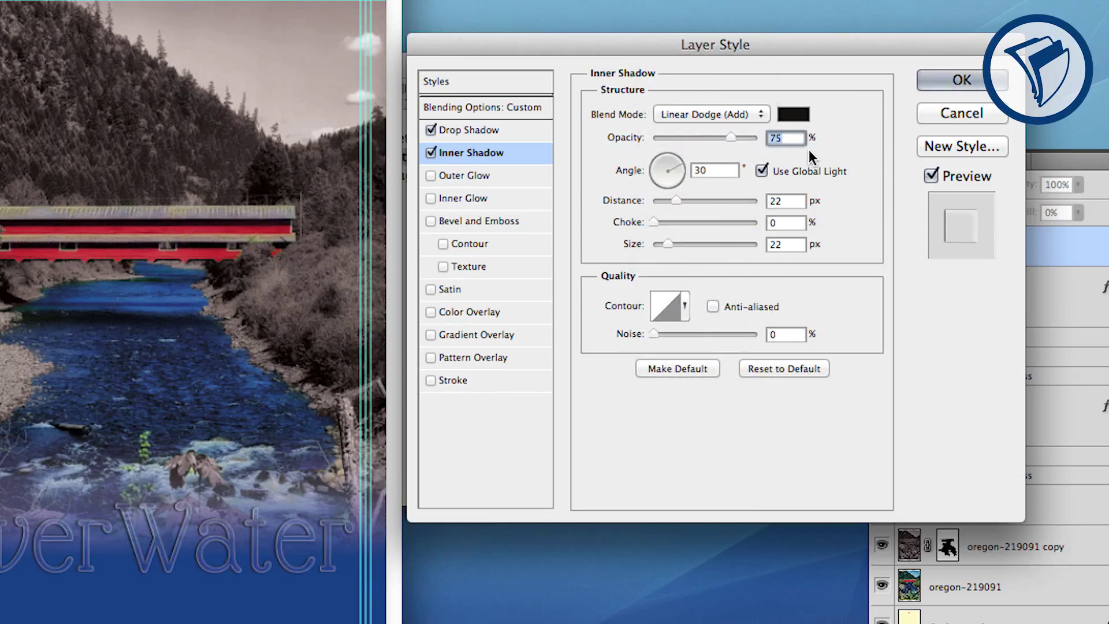
pyautogui.write('25')
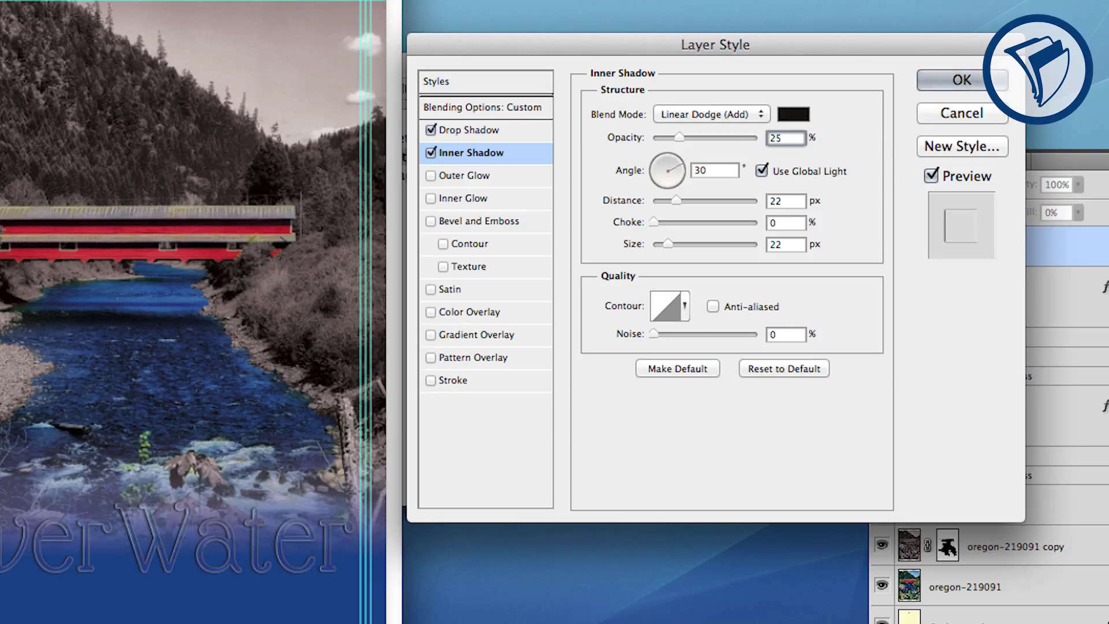
pyautogui.doubleClick(791, 200)
pyautogui.write('10')
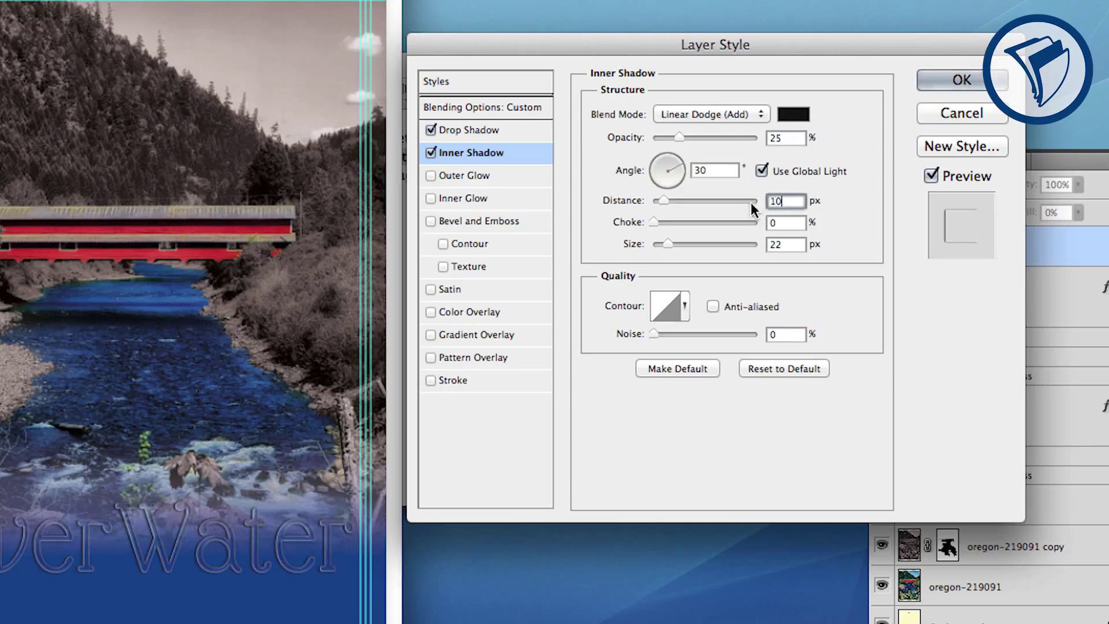
pyautogui.doubleClick(774, 244)
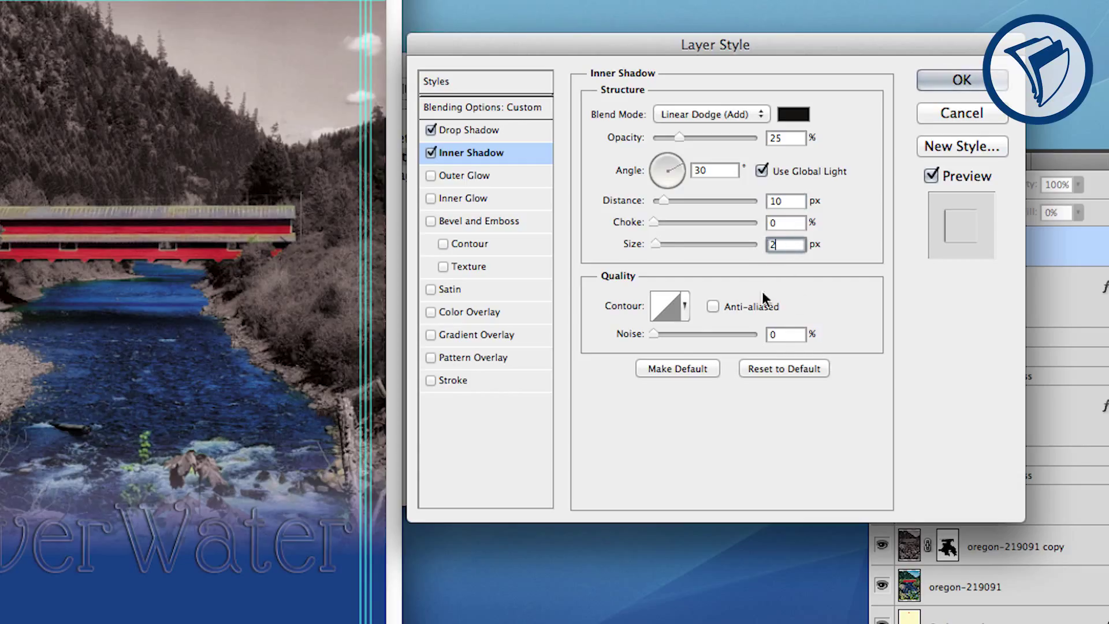
pyautogui.click(686, 304)
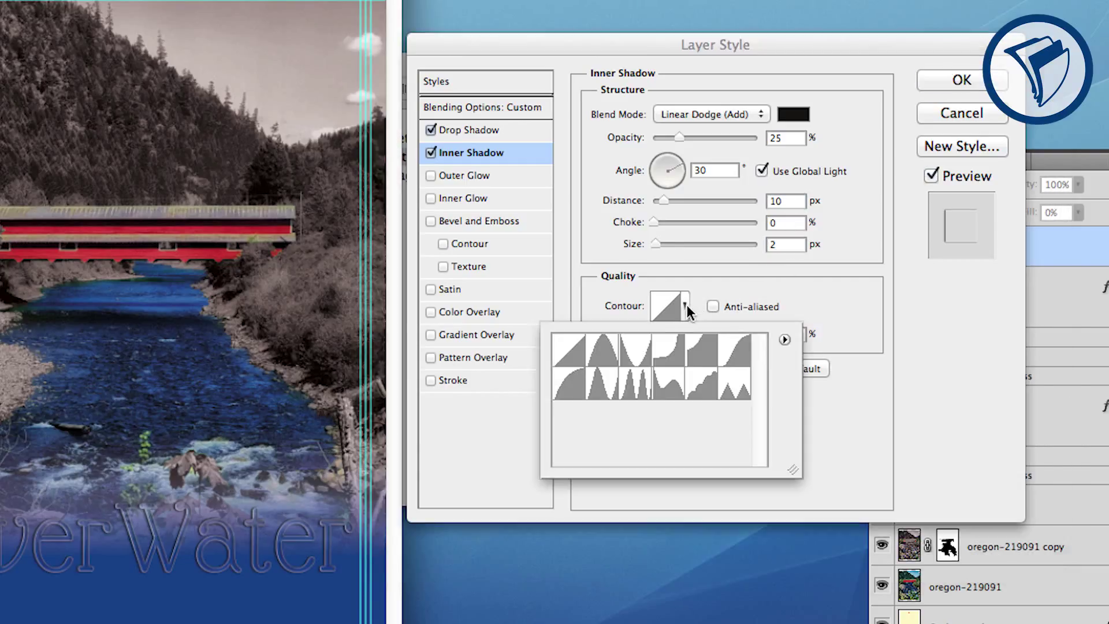
pyautogui.click(701, 388)
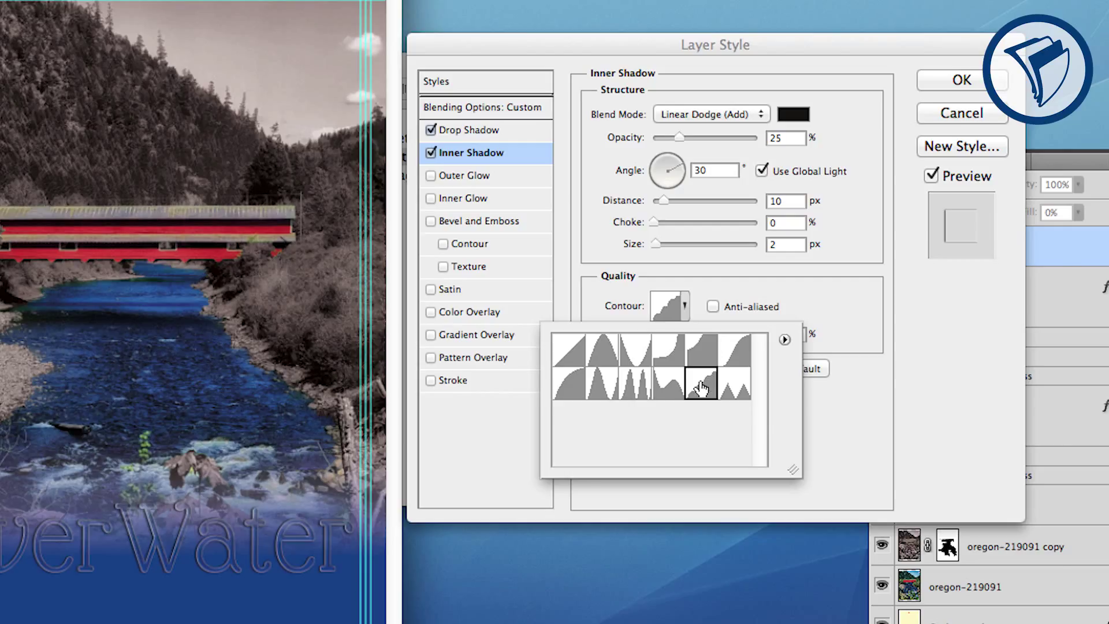
pyautogui.click(845, 319)
# Turn on Bevel and Emboss with size 46 and its own 0° lighting angle instead of global light
pyautogui.click(505, 223)
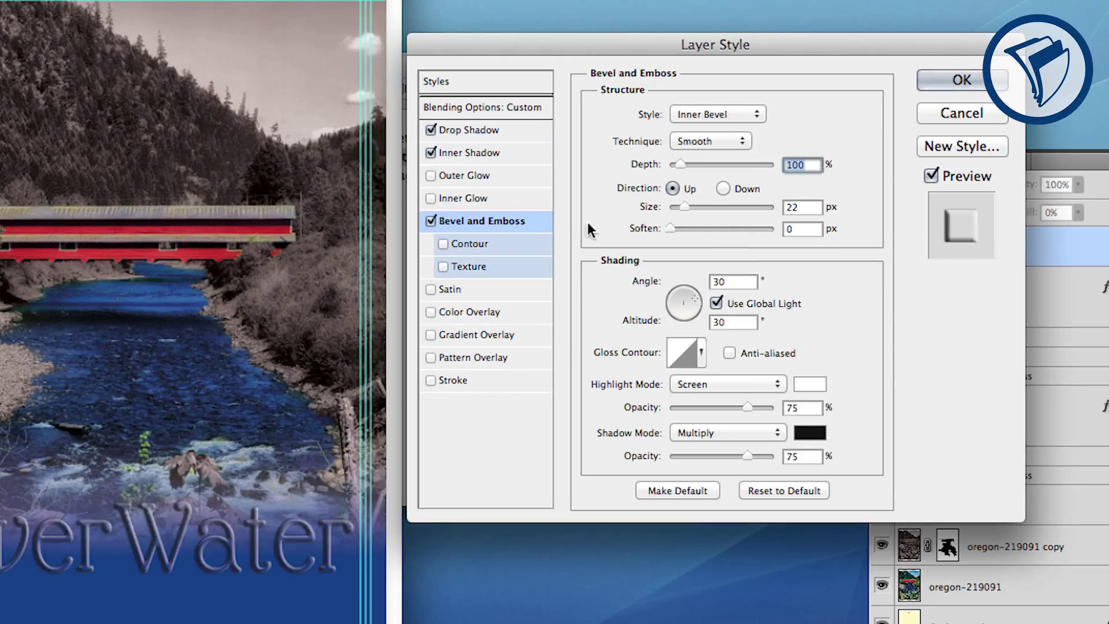
pyautogui.press('Tab')
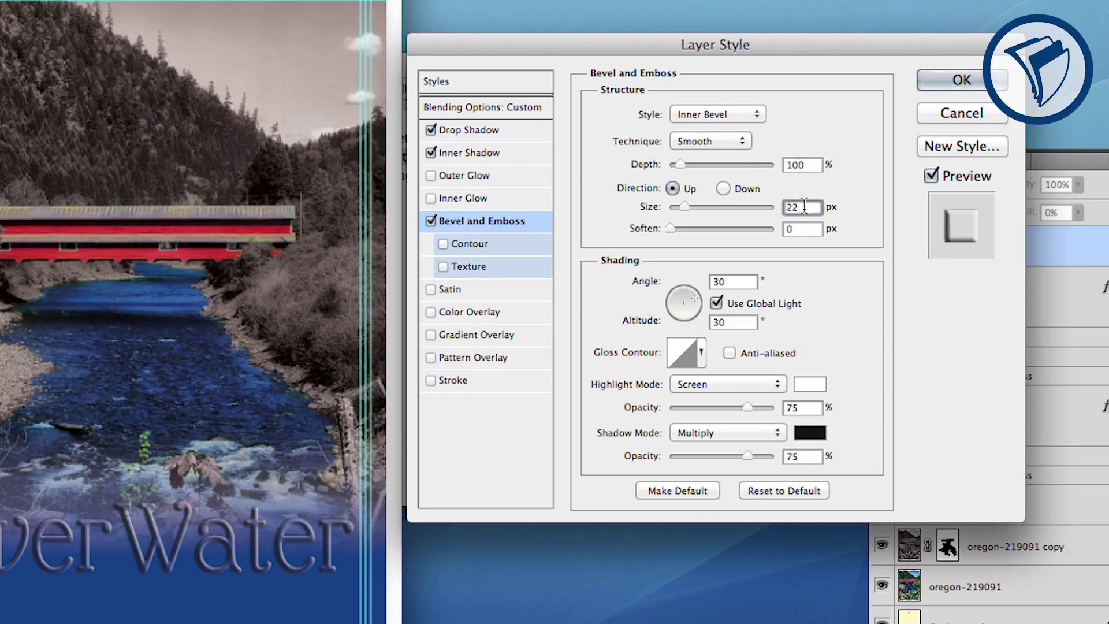
pyautogui.write('46')
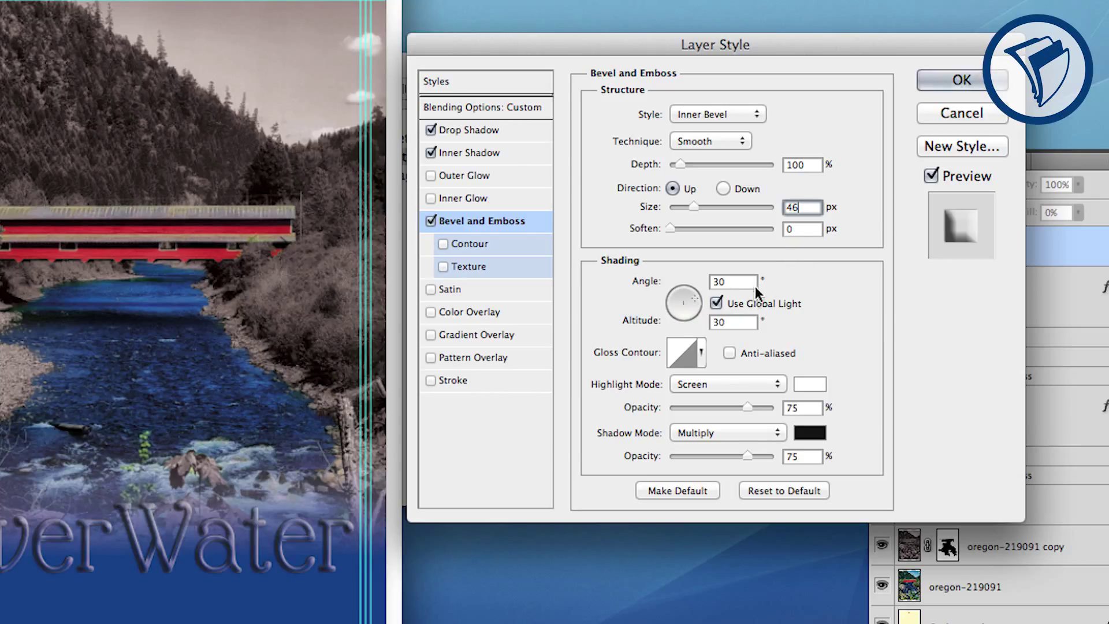
pyautogui.click(717, 302)
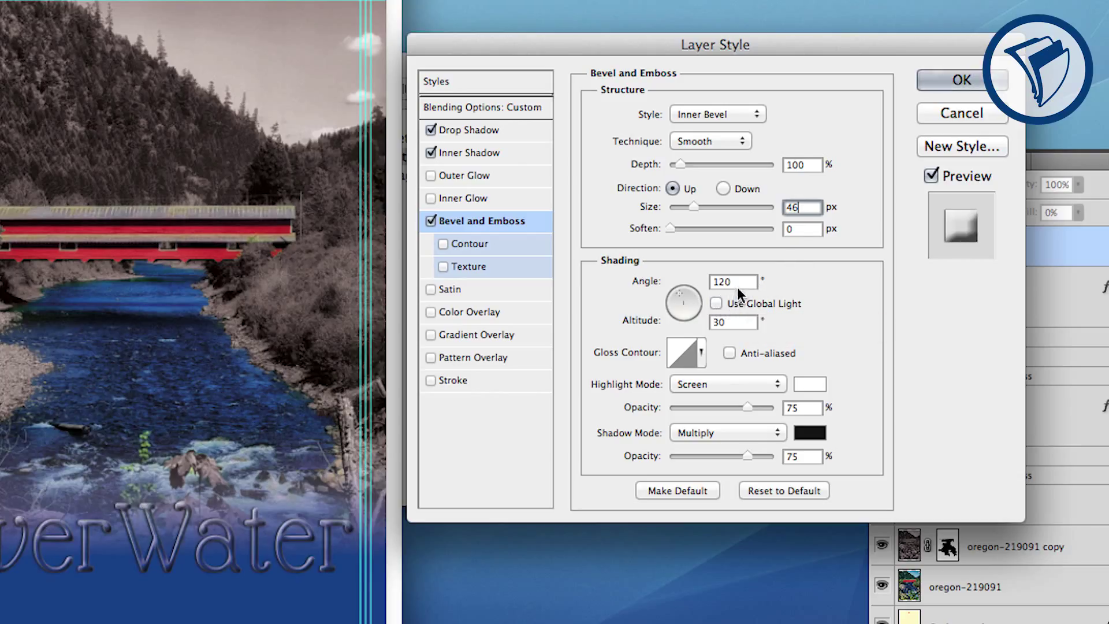
pyautogui.doubleClick(733, 282)
pyautogui.write('0')
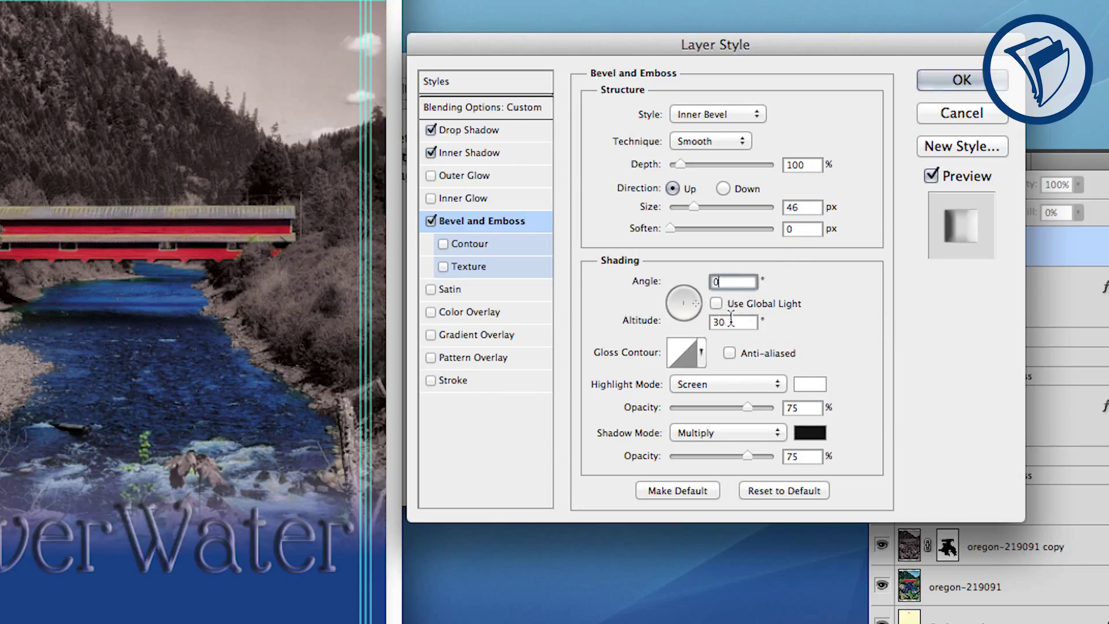
# Set the bevel highlight to Linear Dodge (Add) 18% and the shadow to Linear Burn 8%
pyautogui.click(745, 385)
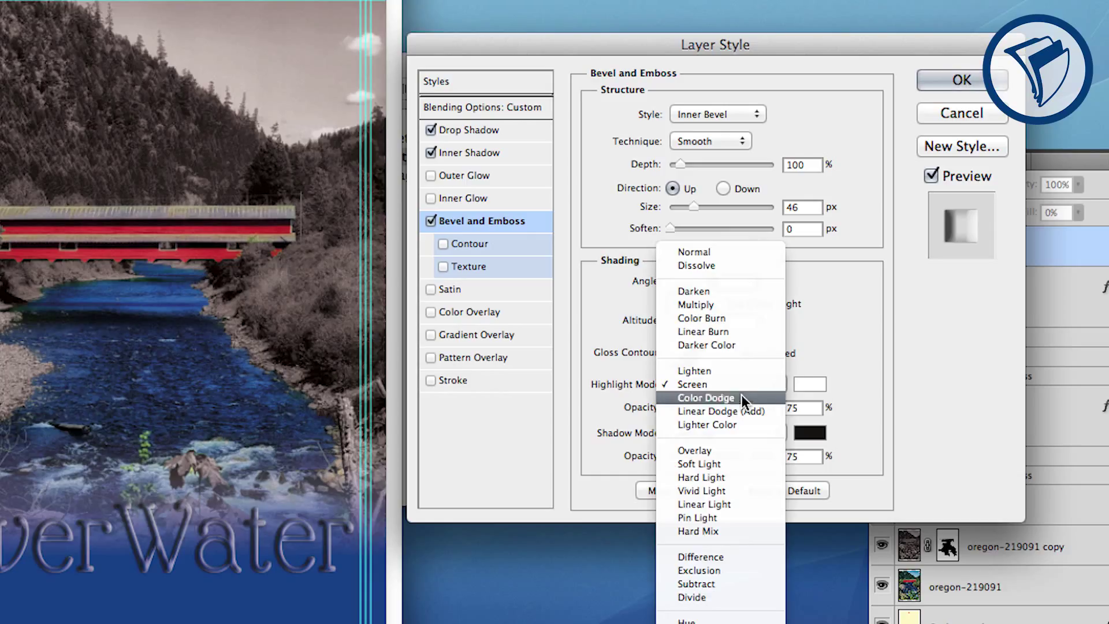
pyautogui.click(742, 409)
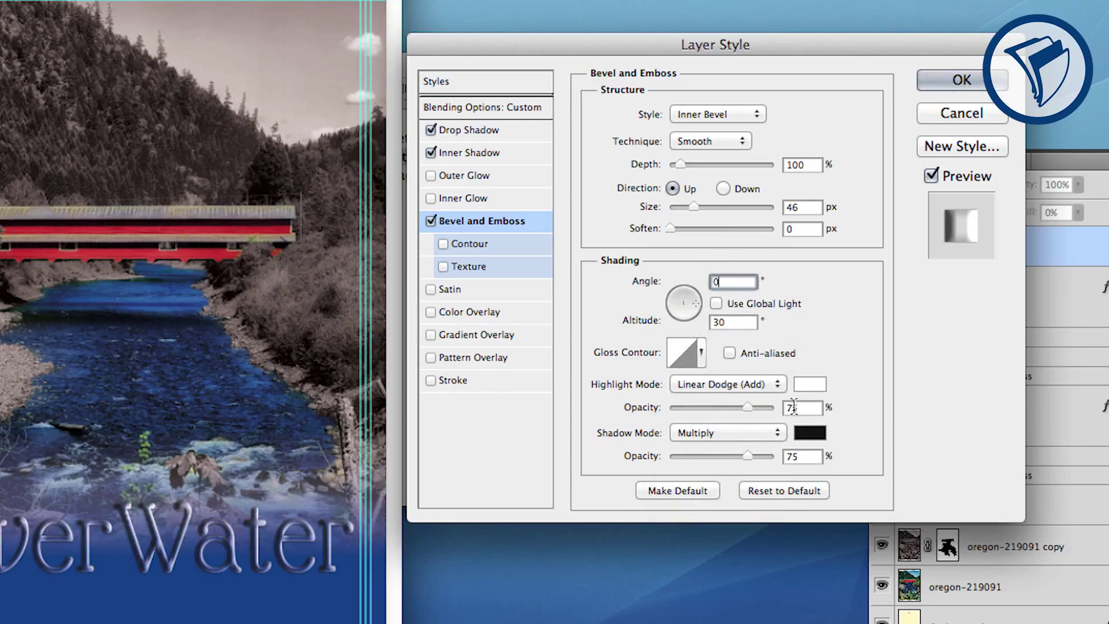
pyautogui.moveTo(808, 408); pyautogui.dragTo(774, 409)
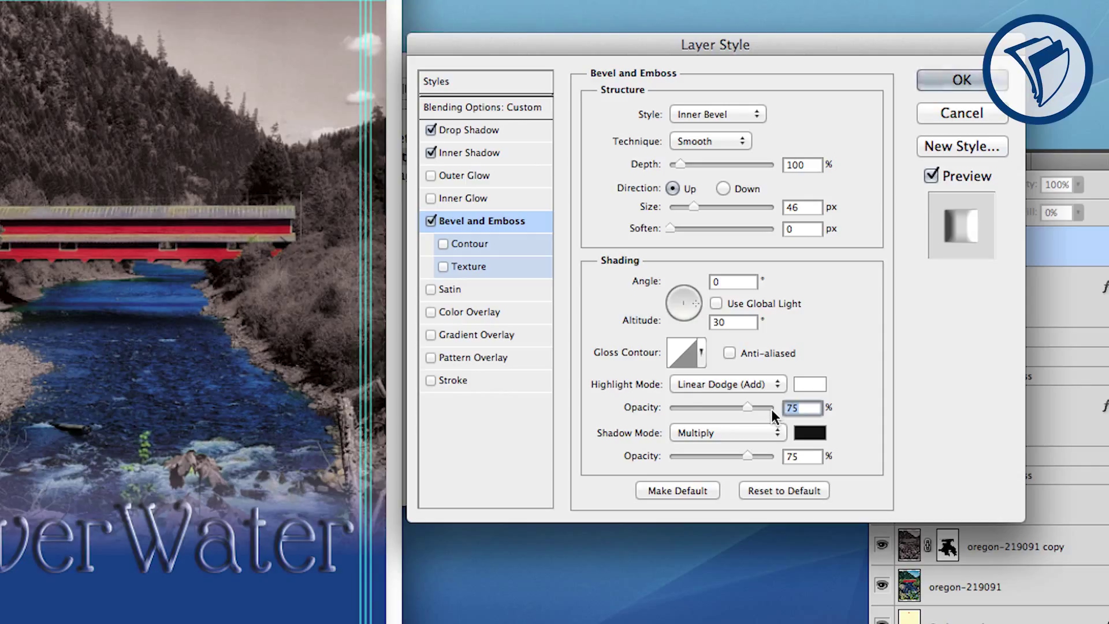
pyautogui.write('18')
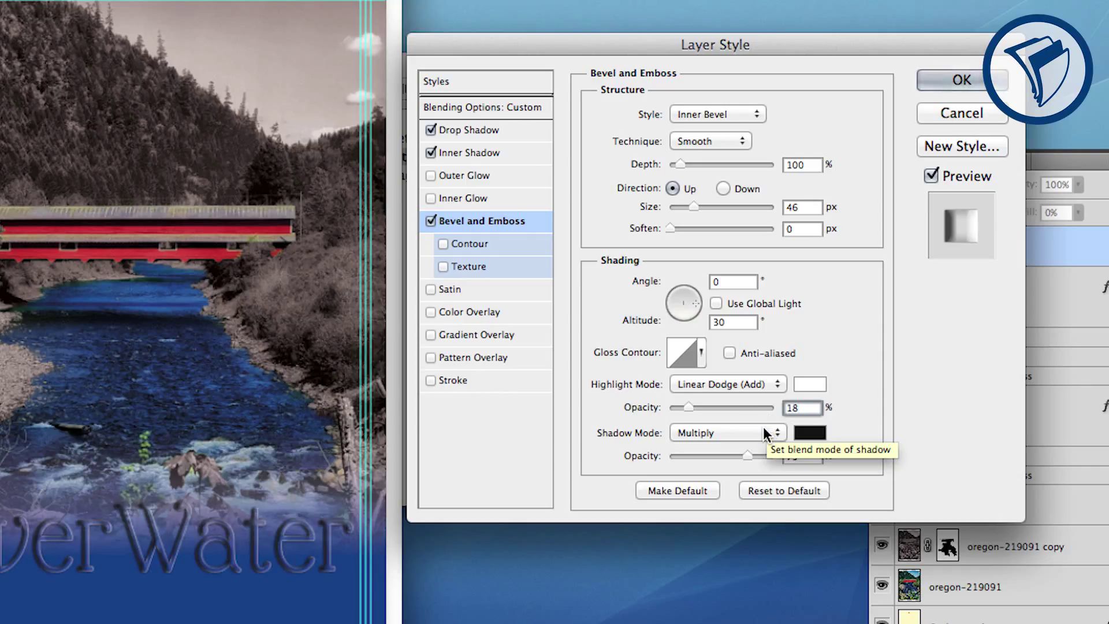
pyautogui.click(764, 430)
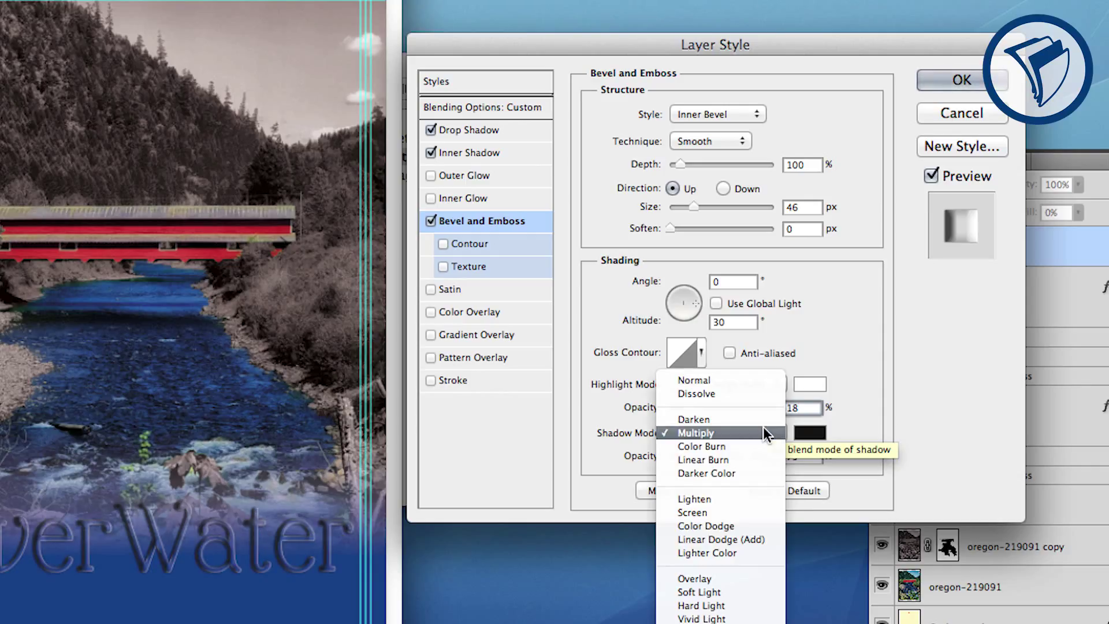
pyautogui.click(761, 458)
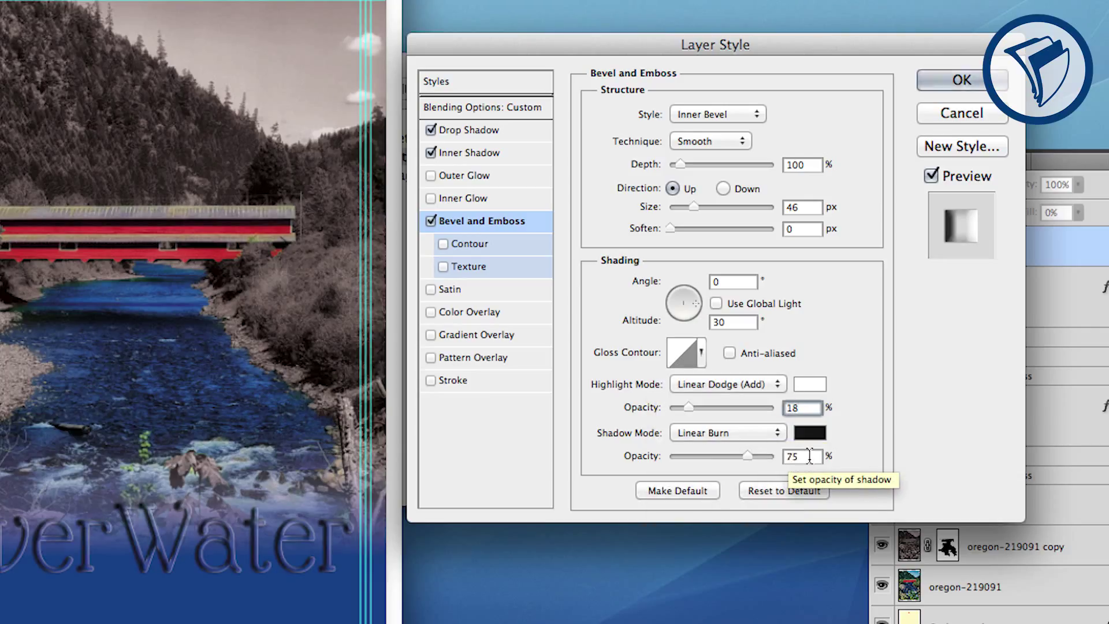
pyautogui.doubleClick(788, 456)
pyautogui.write('8')
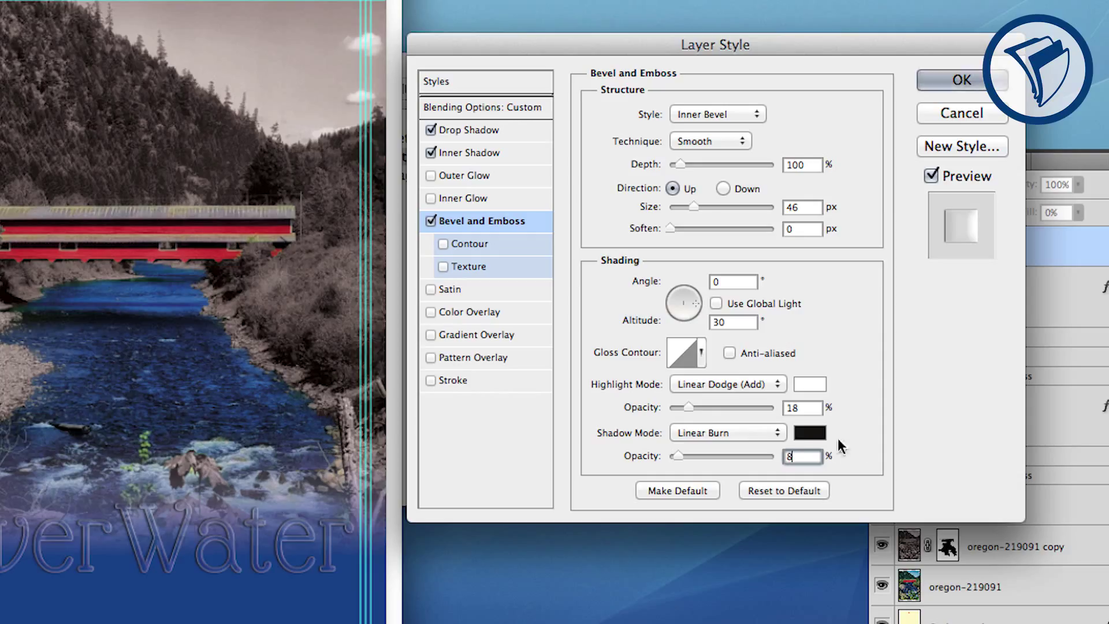
# Add a 6 px Stroke to OverWater copy 2, apply the style, and select the bridge photo layer
pyautogui.click(451, 379)
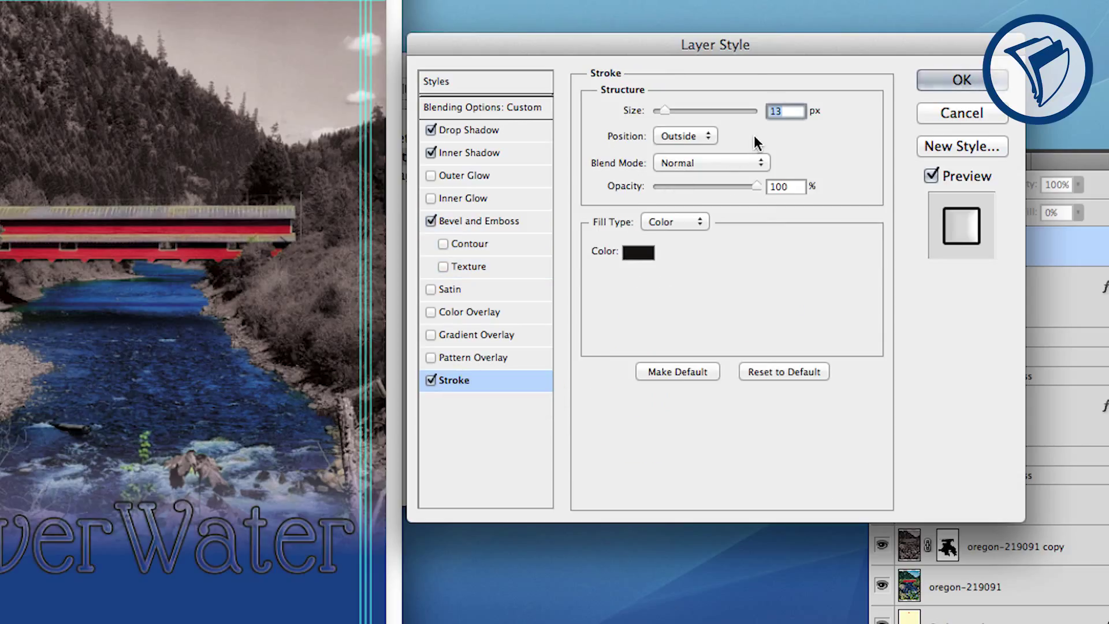
pyautogui.write('6')
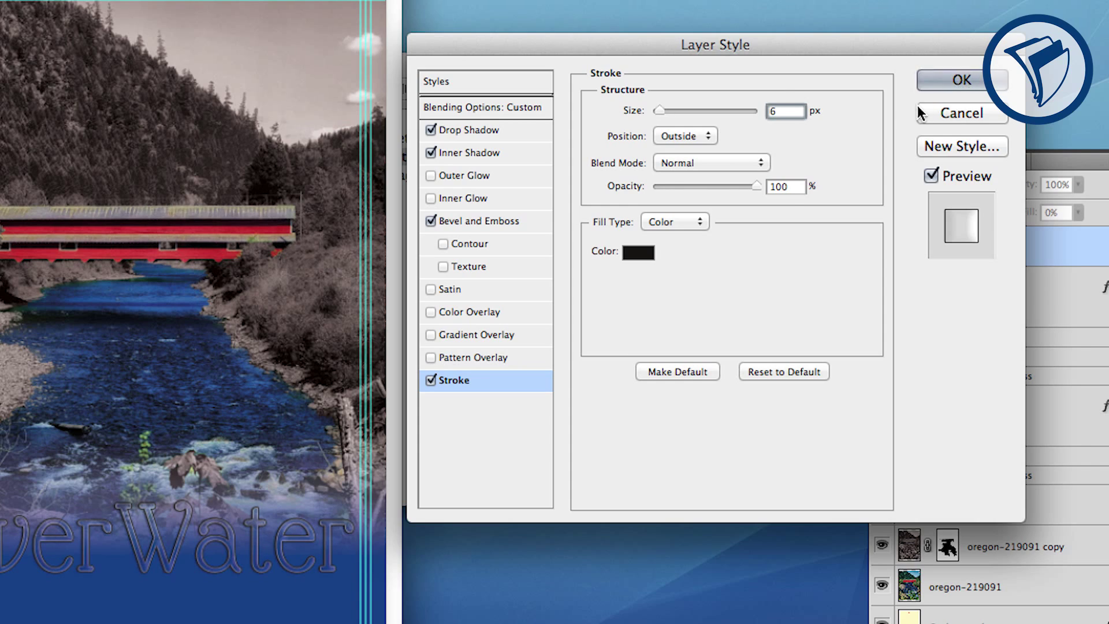
pyautogui.click(945, 82)
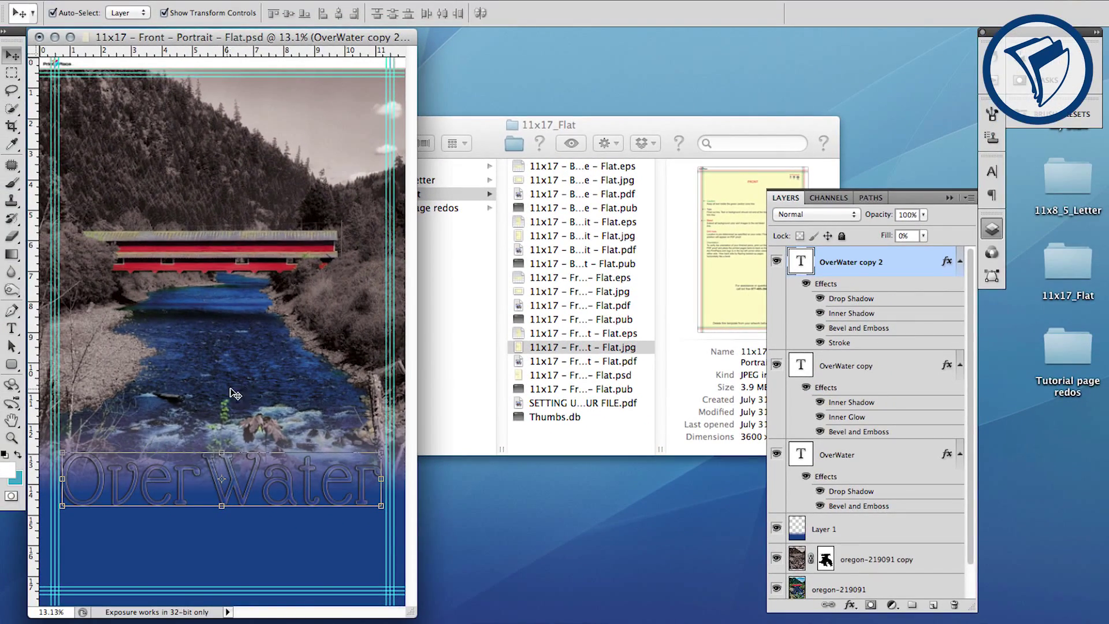
pyautogui.click(234, 394)
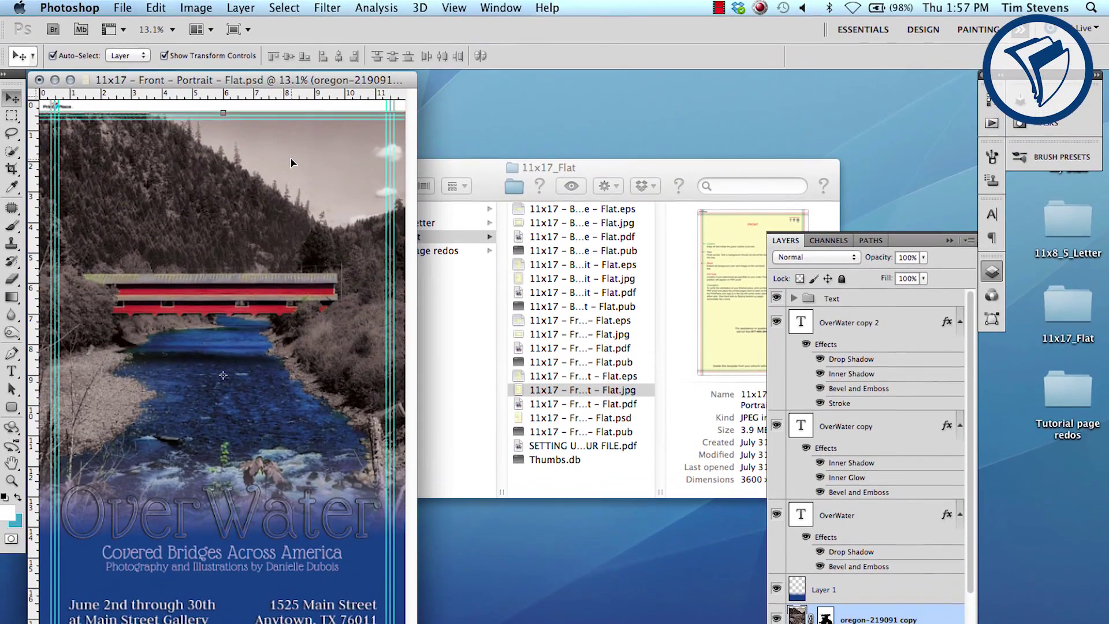
pyautogui.click(121, 8)
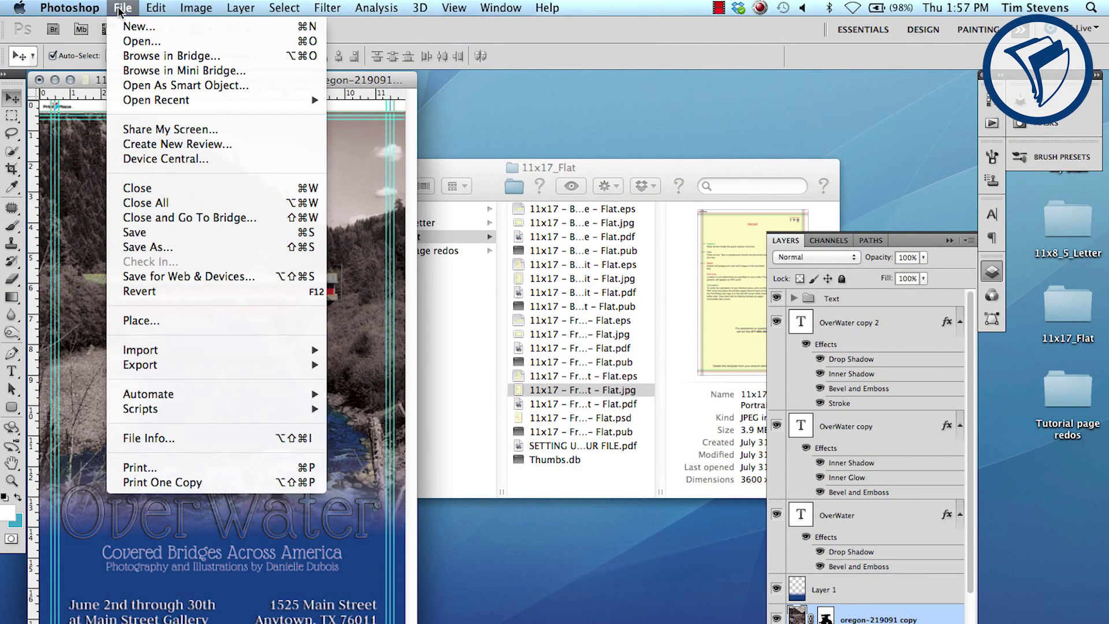
# Save the poster as a Photoshop PDF using the [PDF/X-1a:2001] Adobe PDF preset
pyautogui.click(144, 249)
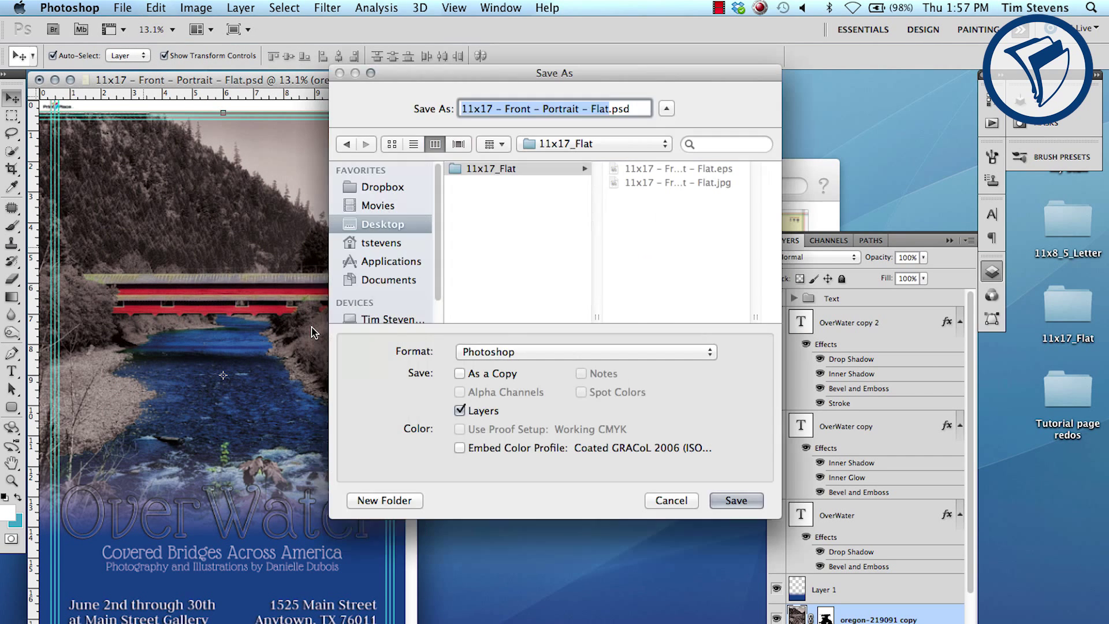
pyautogui.click(511, 352)
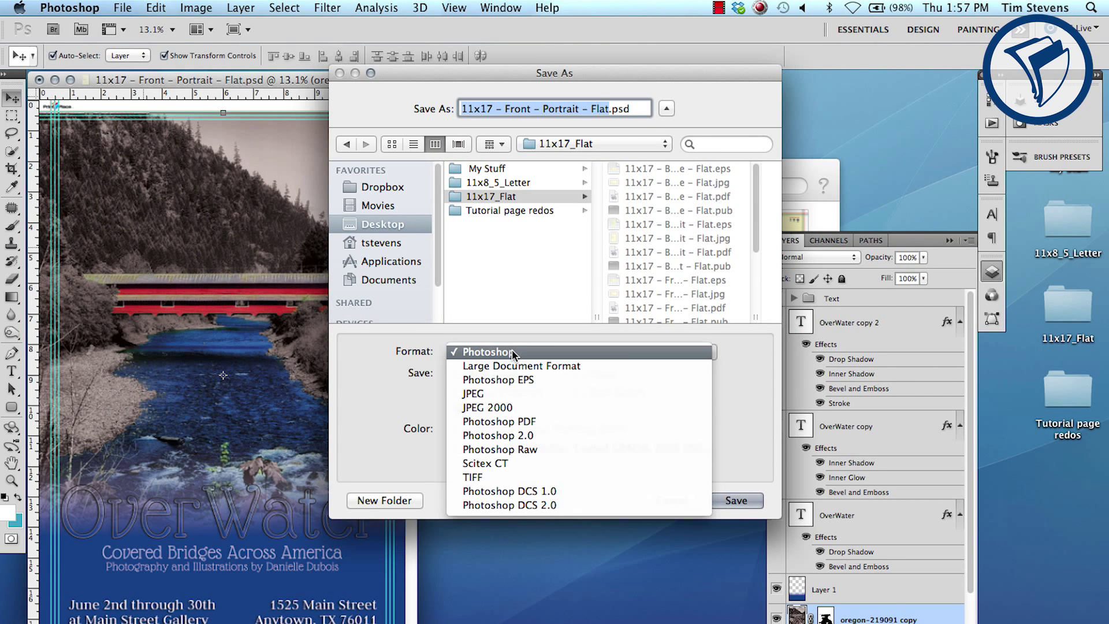
pyautogui.click(511, 418)
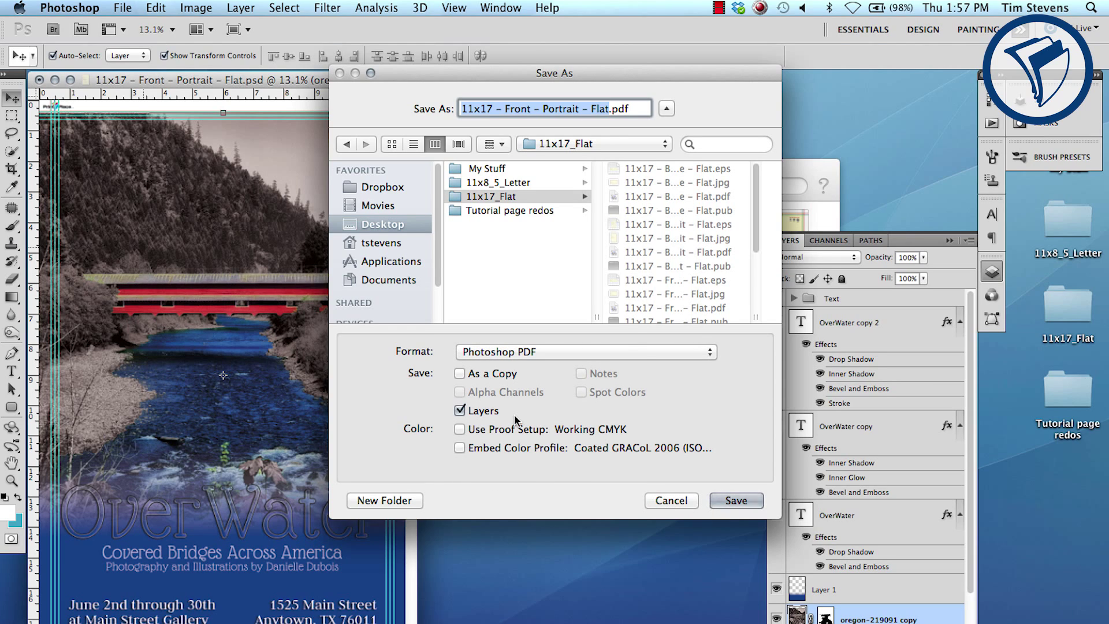
pyautogui.click(737, 501)
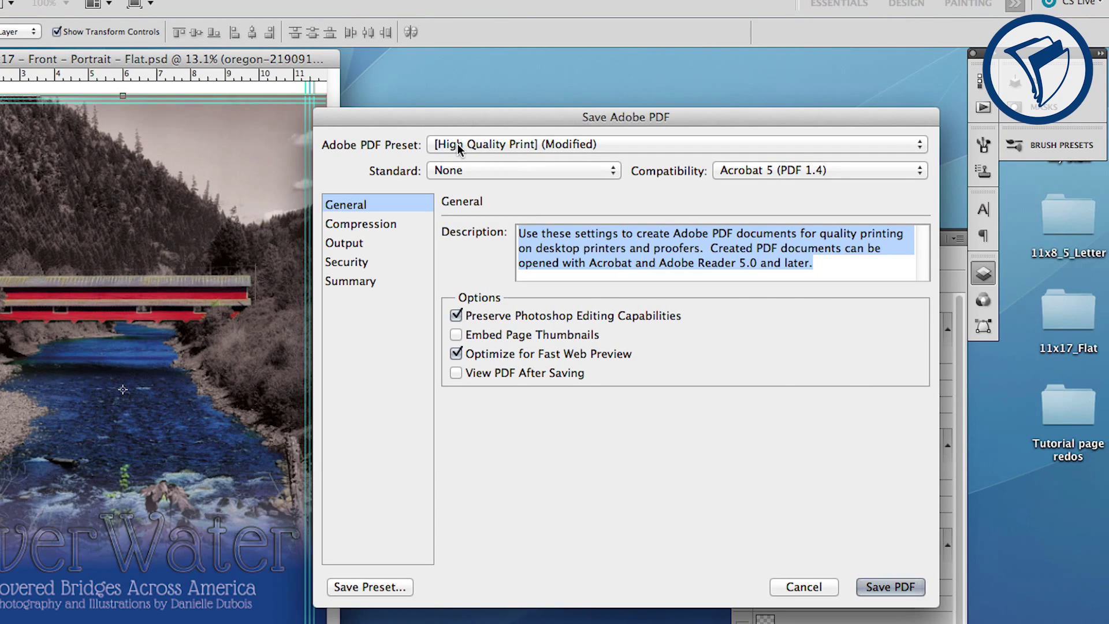
pyautogui.click(457, 144)
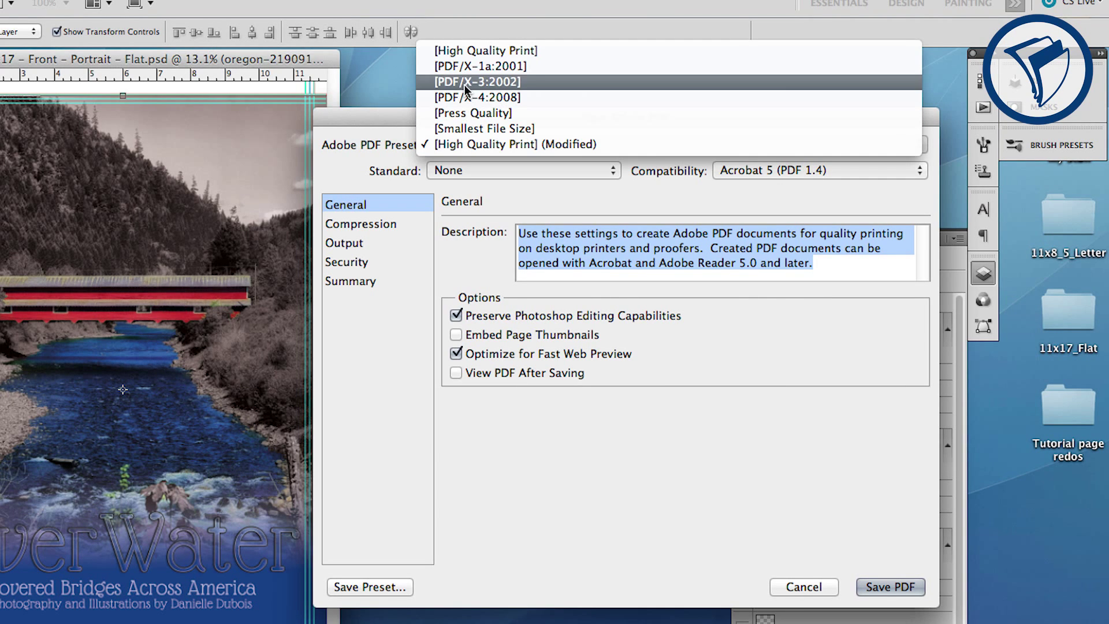
pyautogui.click(465, 67)
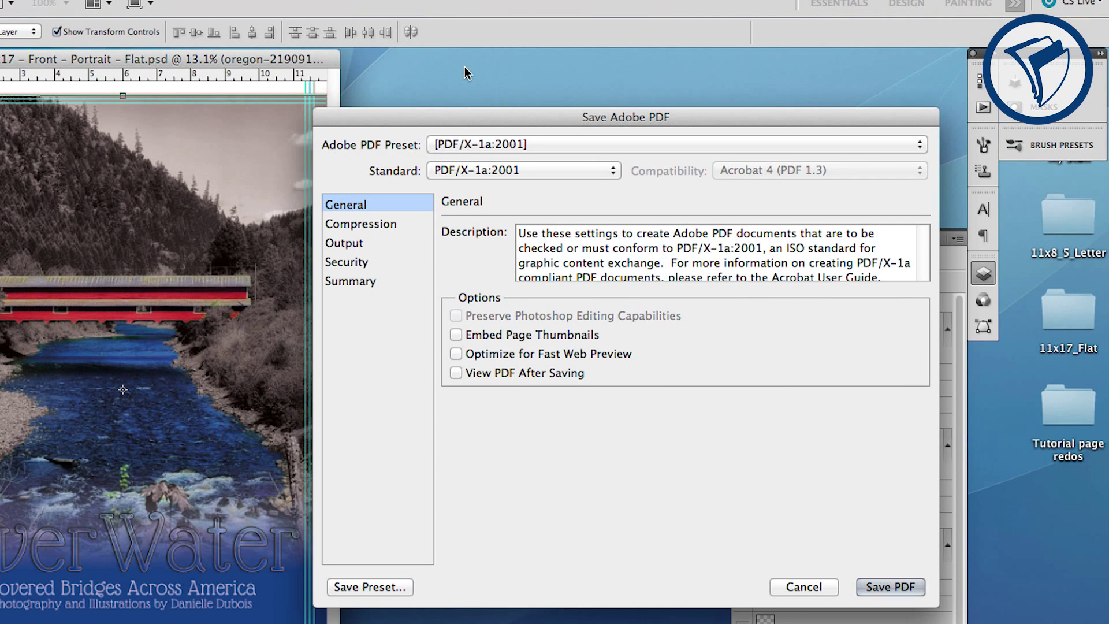